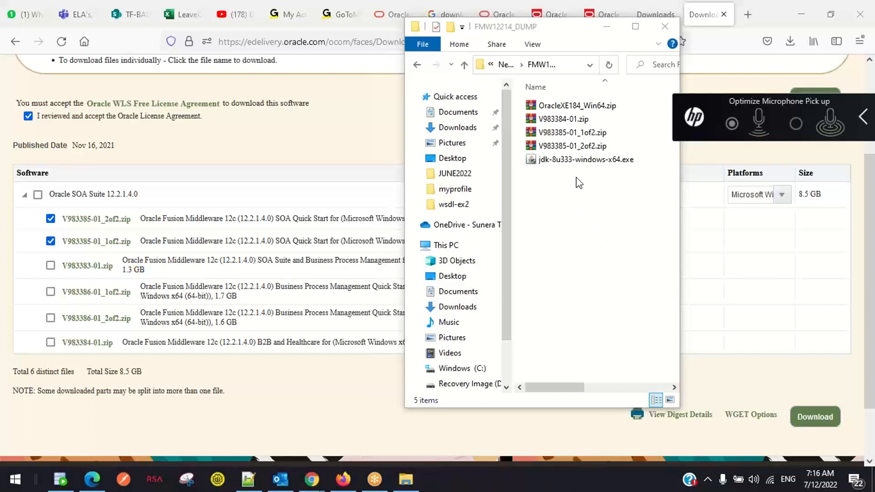
Step: Point out V983385-01_1of2.zip and V983385-01_2of2.zip, and reopen their FMW12214_DUMP folder from New Volume (F:)
left_click(625, 135)
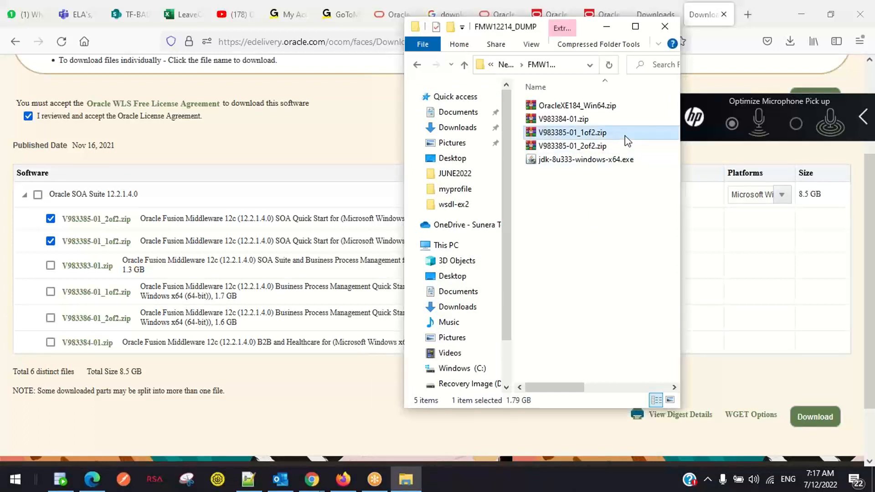
left_click(622, 146, "shift")
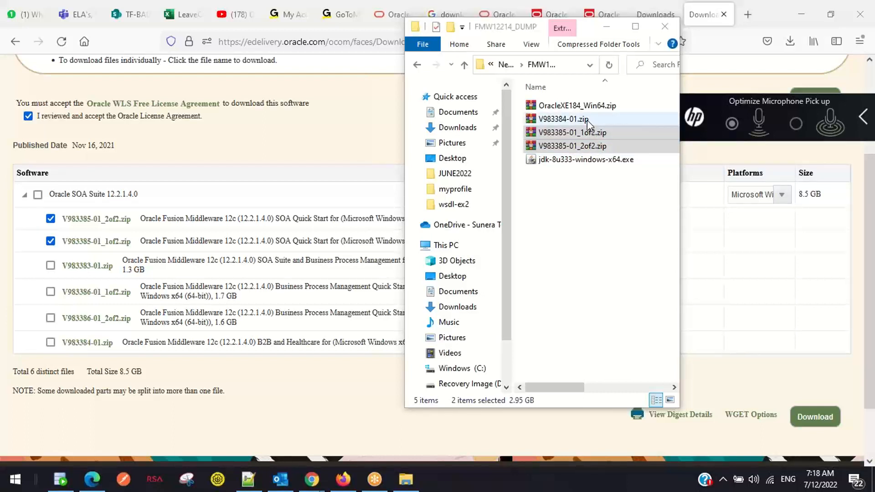
left_click(505, 64)
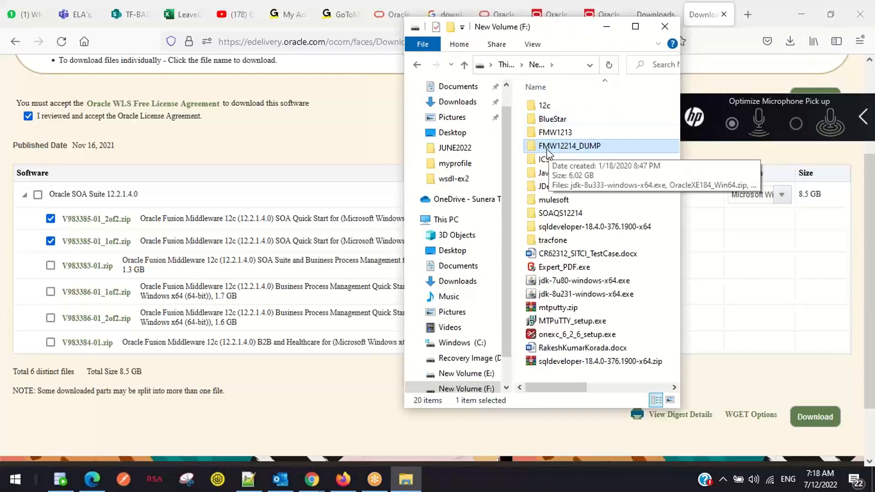
double_click(597, 147)
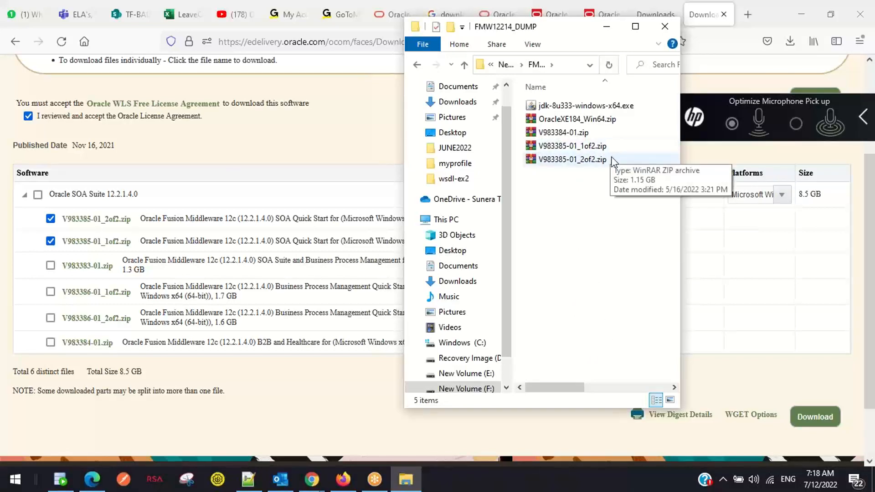
Step: Switch to Notepad++ and copy the jdk1.8 download link from line 5 of the installation notes
left_click(248, 480)
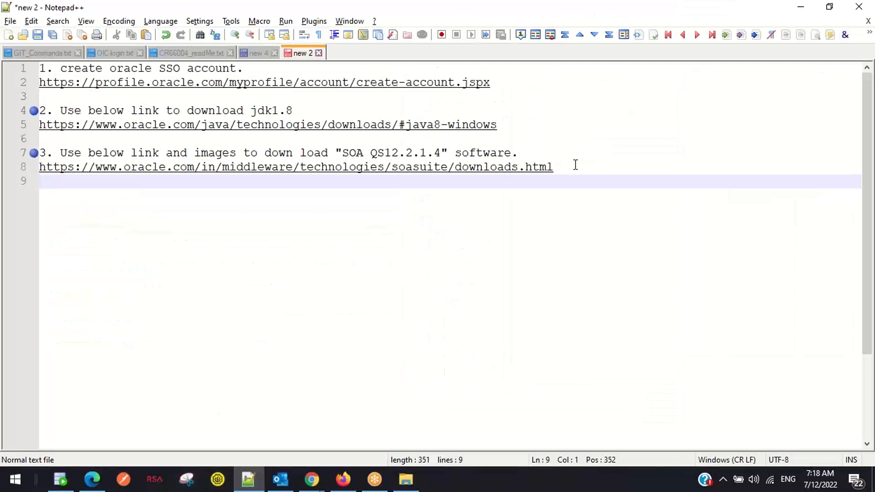
left_click_drag(565, 167, 29, 154)
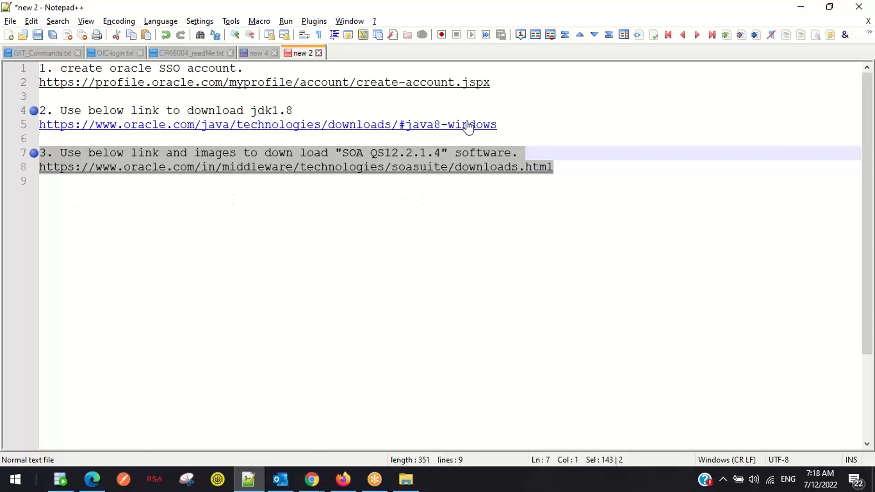
left_click_drag(506, 123, 34, 124)
key("ctrl+c")
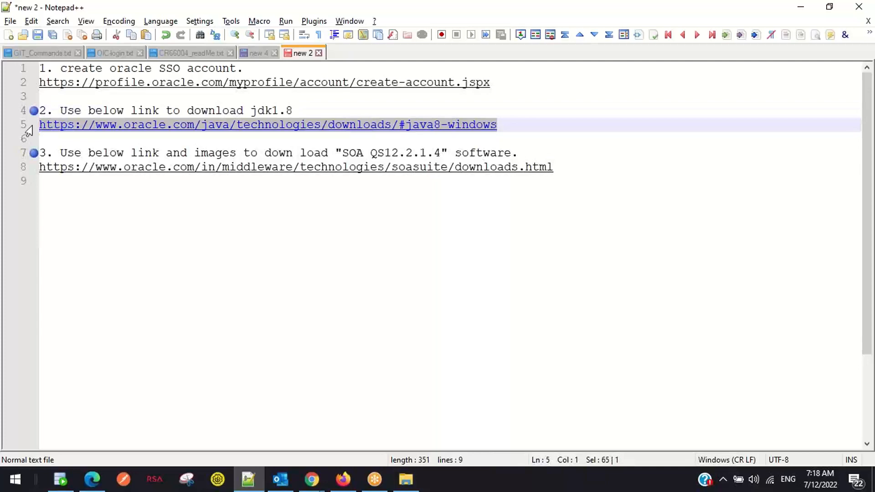
Step: Switch to Firefox and open the copied Java 8 Windows downloads link in a new tab
key("alt+Tab")
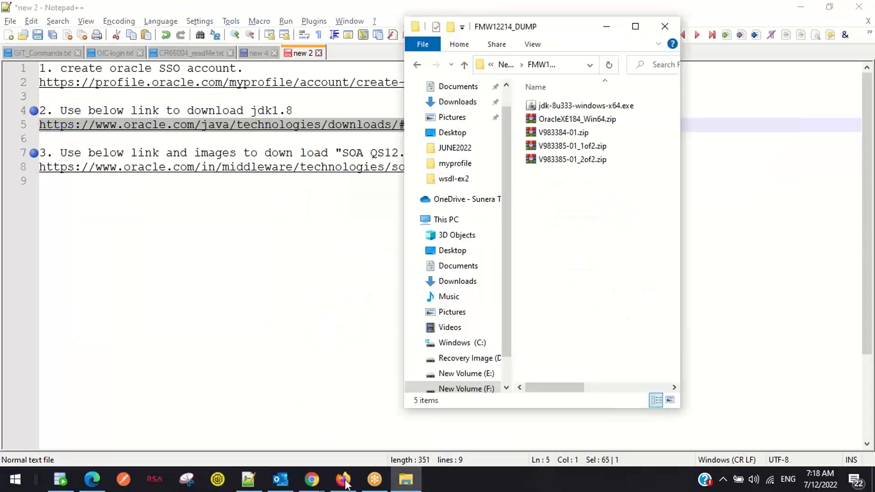
left_click(354, 481)
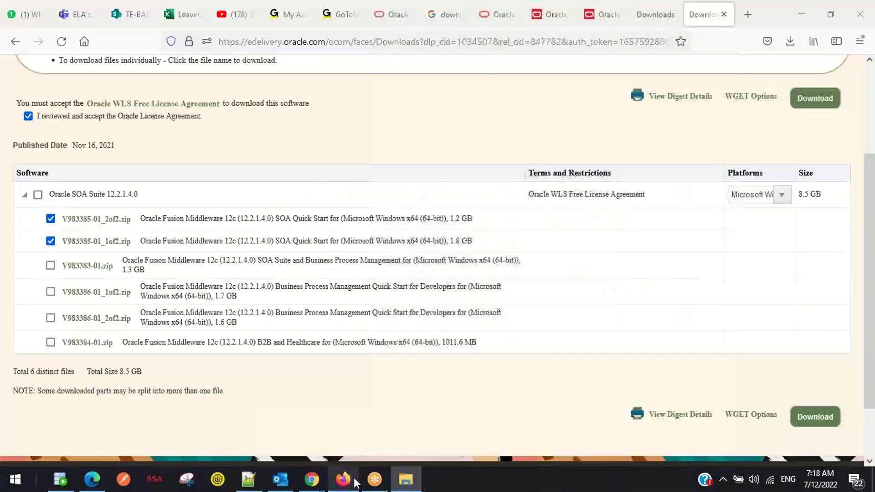
left_click(600, 20)
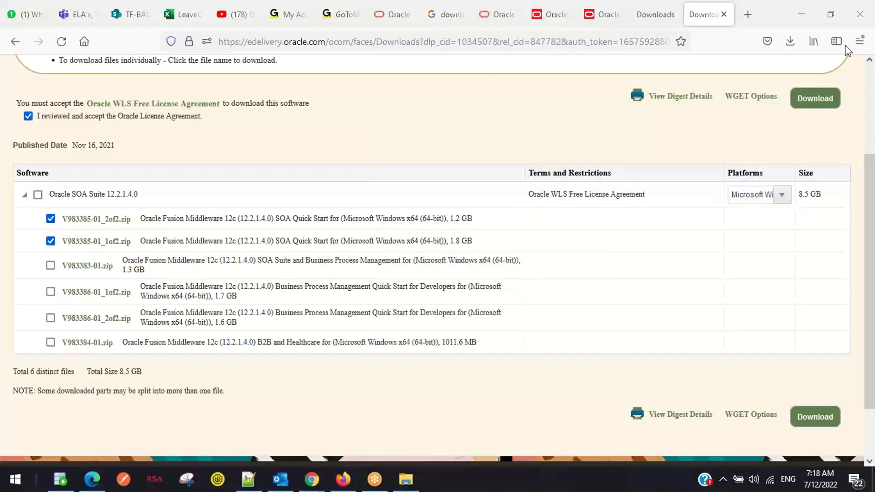
left_click(746, 15)
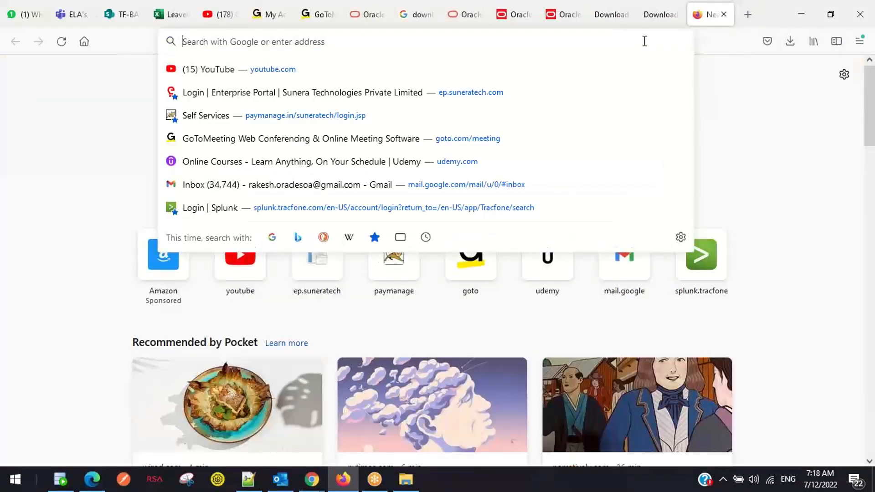
key("ctrl+v")
key("Return")
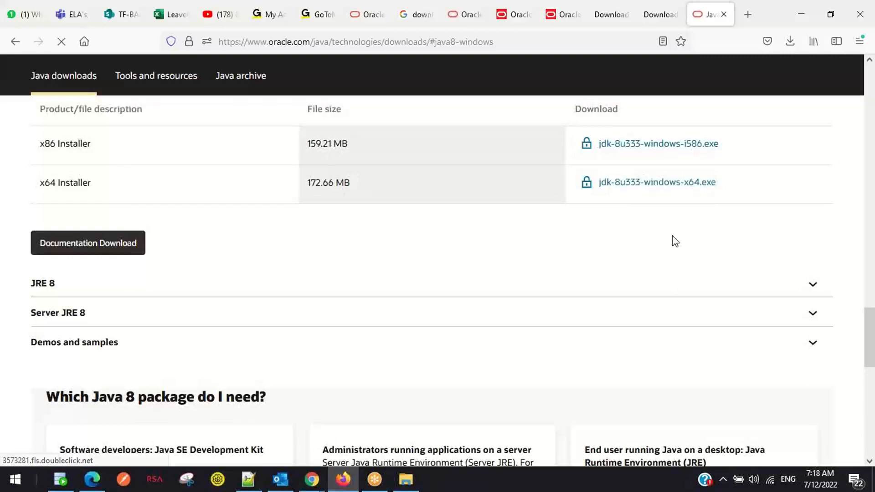
Step: Look through the Java SE Development Kit 8u333 section of the downloads page, including its Windows installers and the JRE 8 entry
scroll(672, 236, "up", 10)
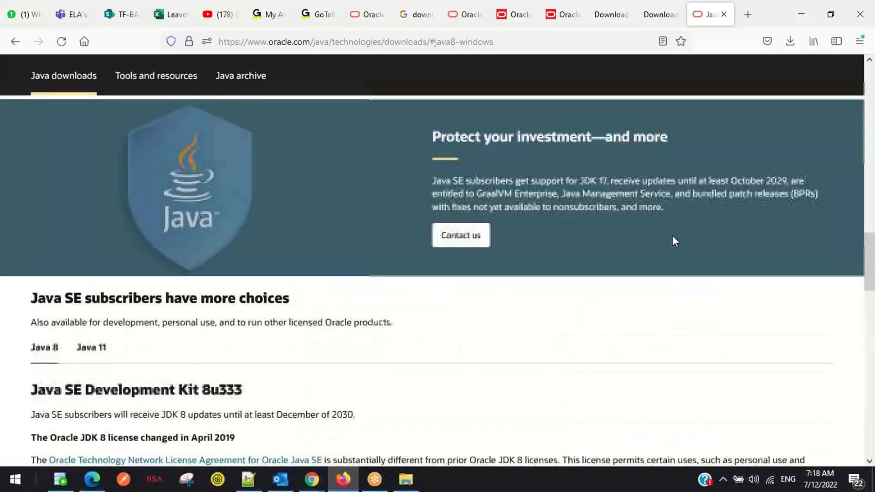
scroll(671, 235, "down", 10)
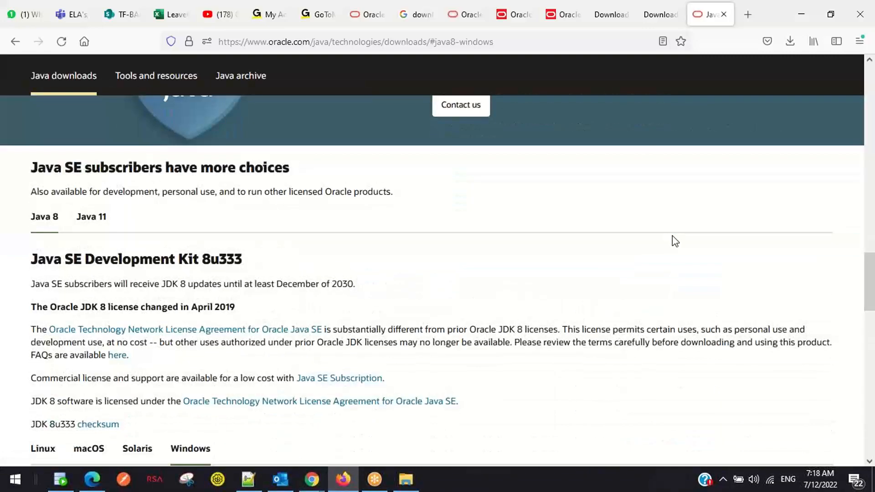
scroll(672, 236, "down", 4)
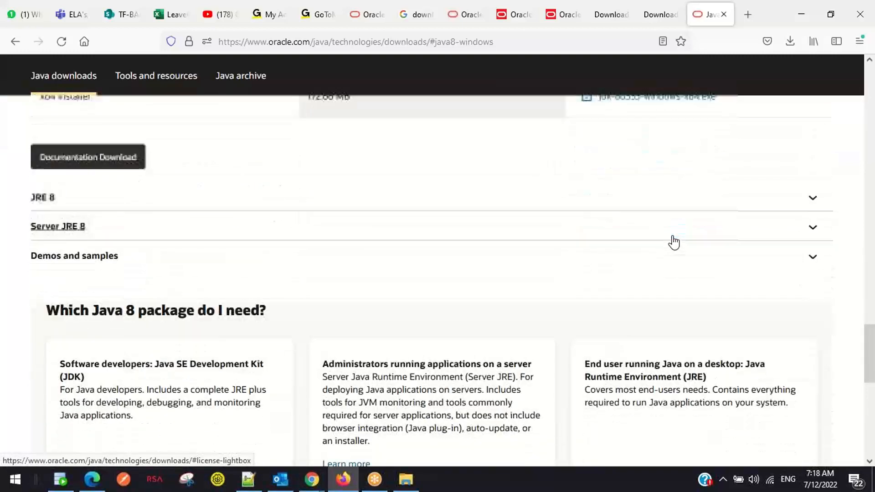
scroll(675, 240, "up", 3)
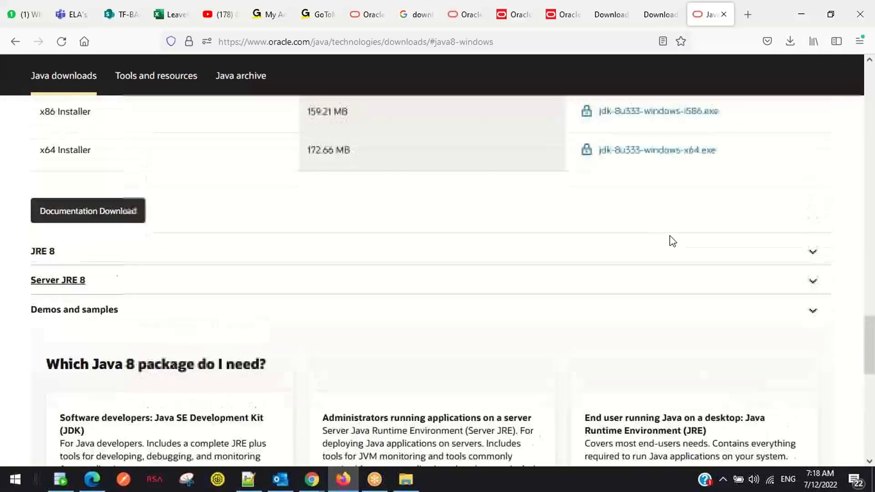
scroll(262, 276, "up", 6)
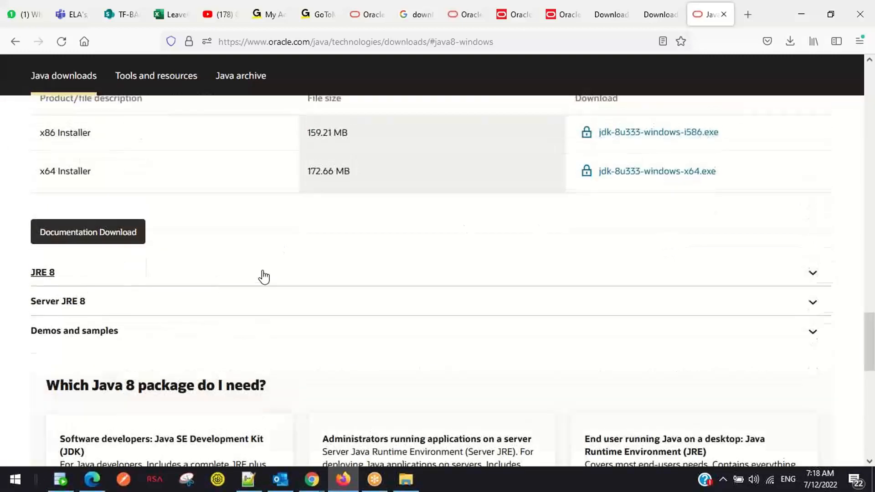
scroll(263, 276, "down", 7)
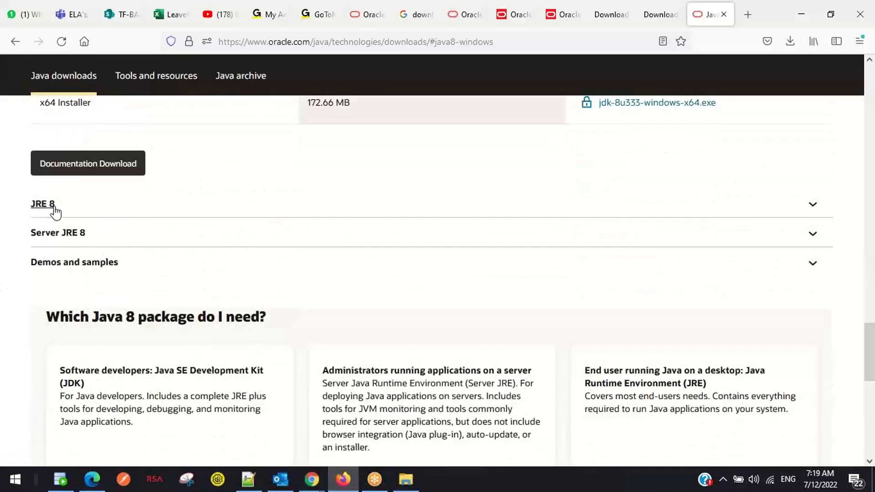
left_click_drag(55, 206, 21, 205)
scroll(433, 200, "down", 1)
scroll(433, 209, "down", 10)
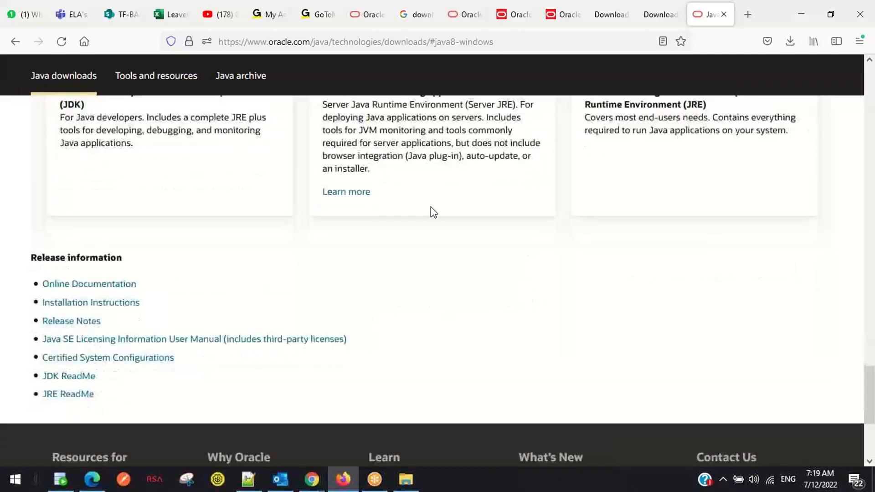
scroll(429, 214, "up", 15)
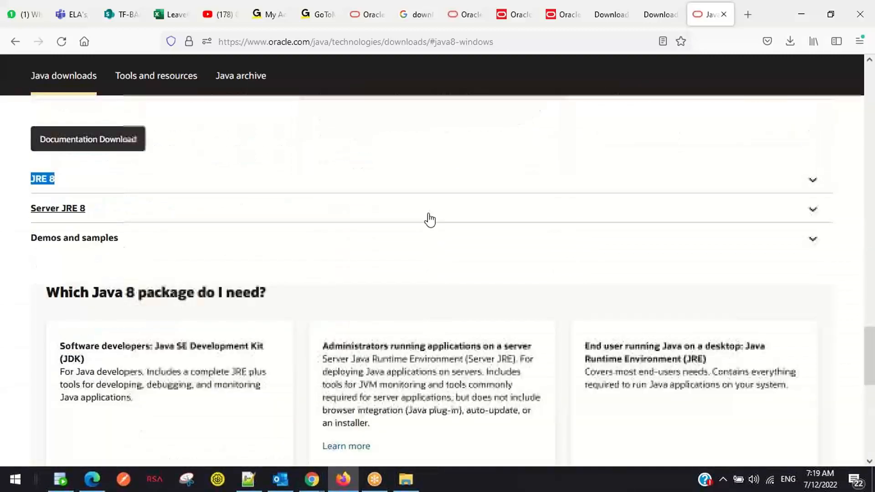
scroll(429, 219, "up", 3)
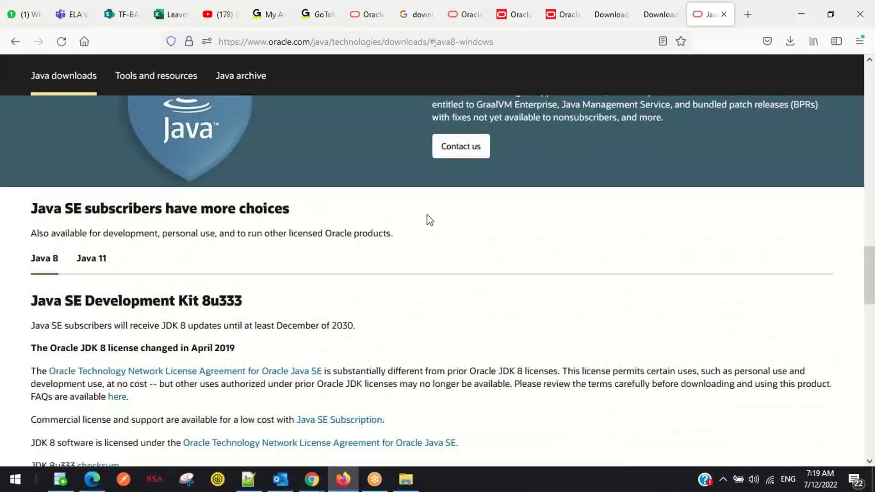
scroll(427, 216, "up", 3)
scroll(23, 303, "down", 4)
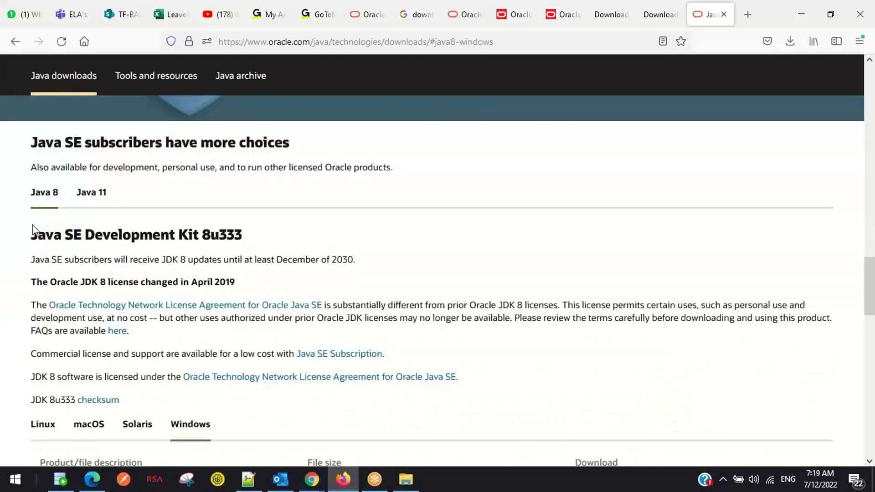
scroll(62, 290, "down", 2)
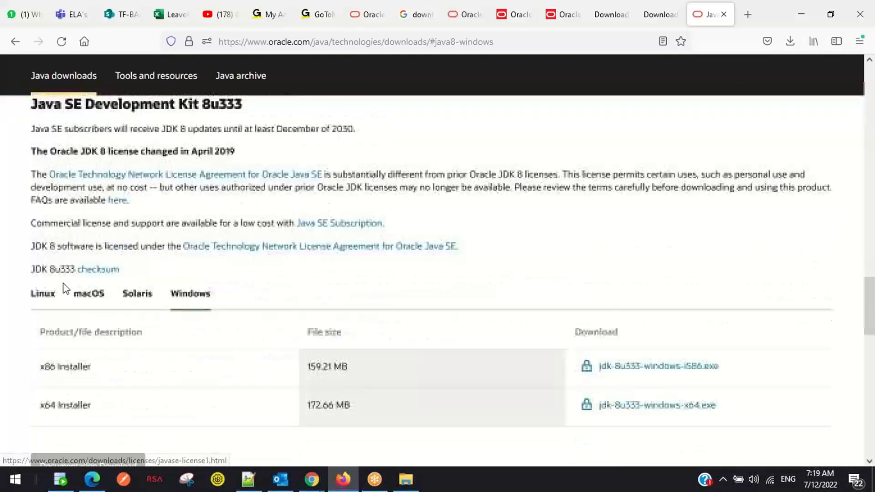
scroll(66, 162, "up", 1)
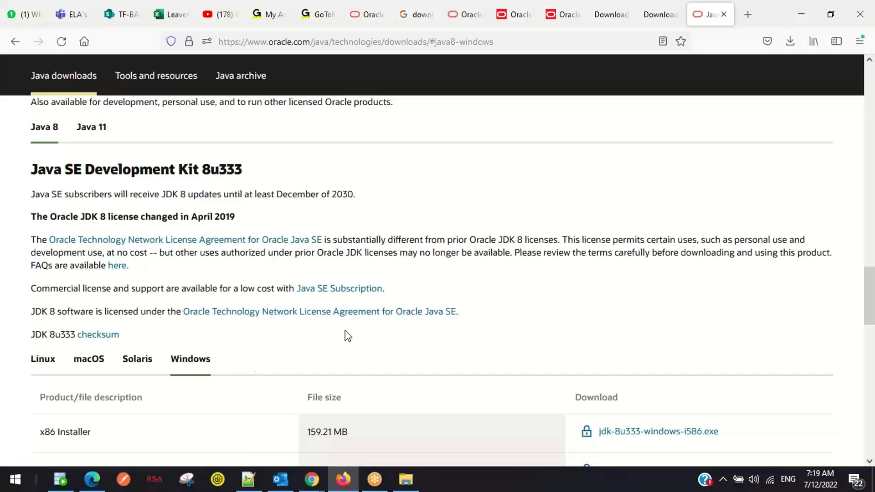
scroll(345, 336, "down", 3)
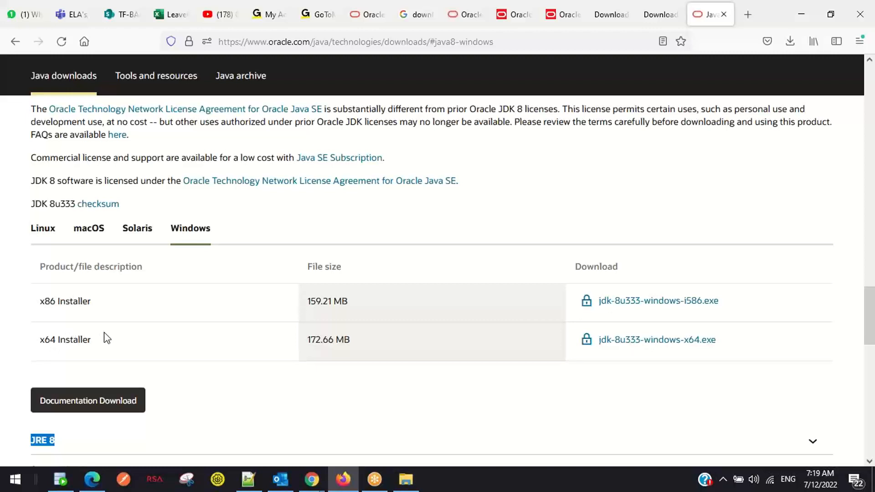
Step: Highlight the x64 Installer row with jdk-8u333-windows-x64.exe in the Windows downloads table
left_click_drag(41, 343, 138, 354)
left_click_drag(306, 352, 740, 353)
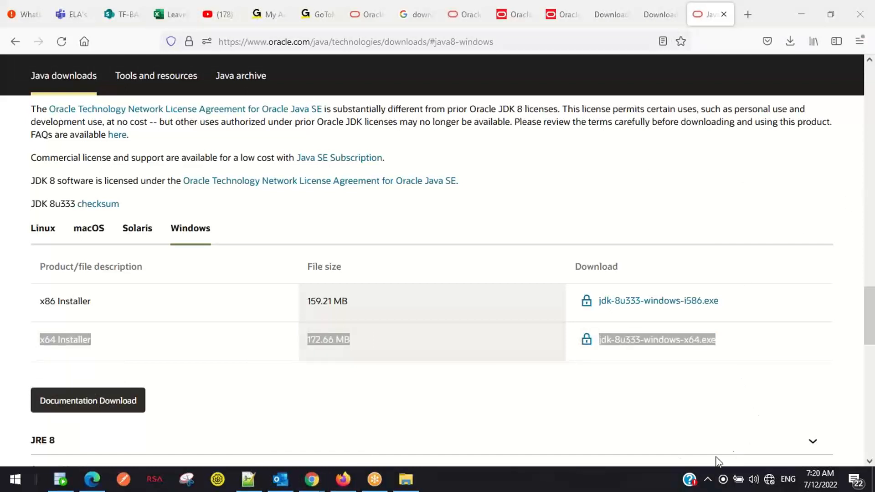
left_click(522, 416)
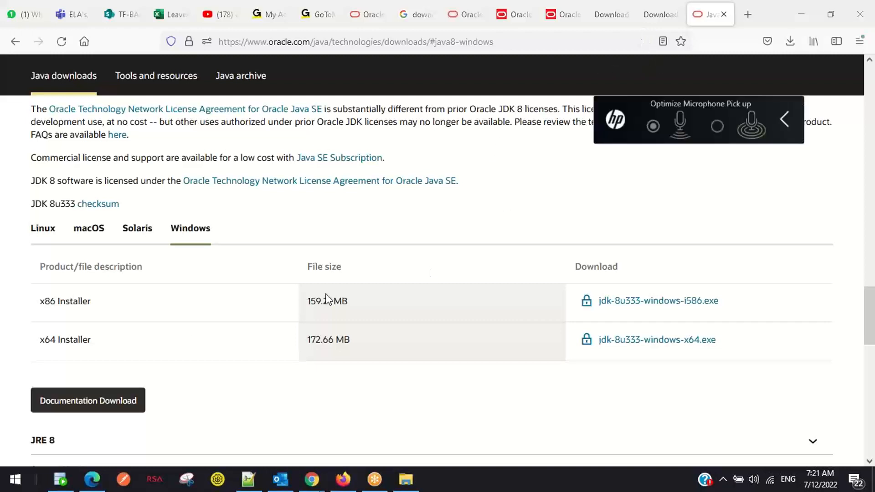
left_click_drag(32, 346, 749, 339)
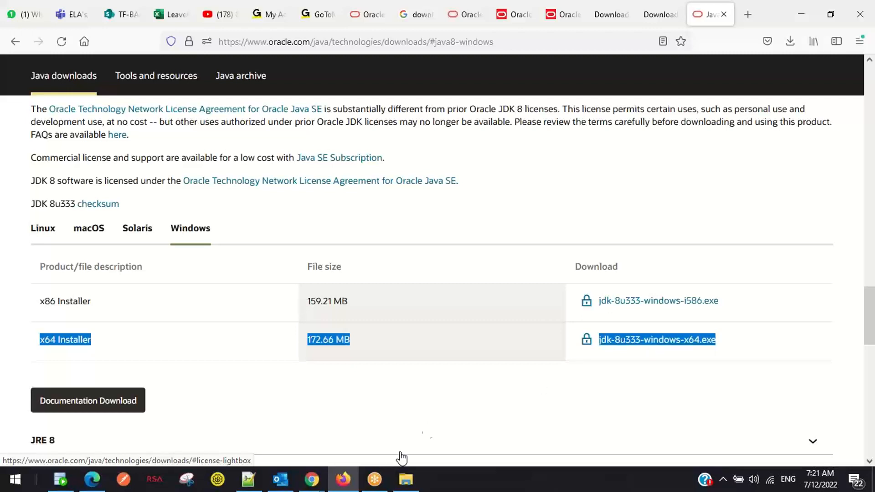
Step: Switch to the FMW12214_DUMP folder and check the jdk-8u333-windows-x64.exe installer and the two V983385-01 zip files
left_click(405, 479)
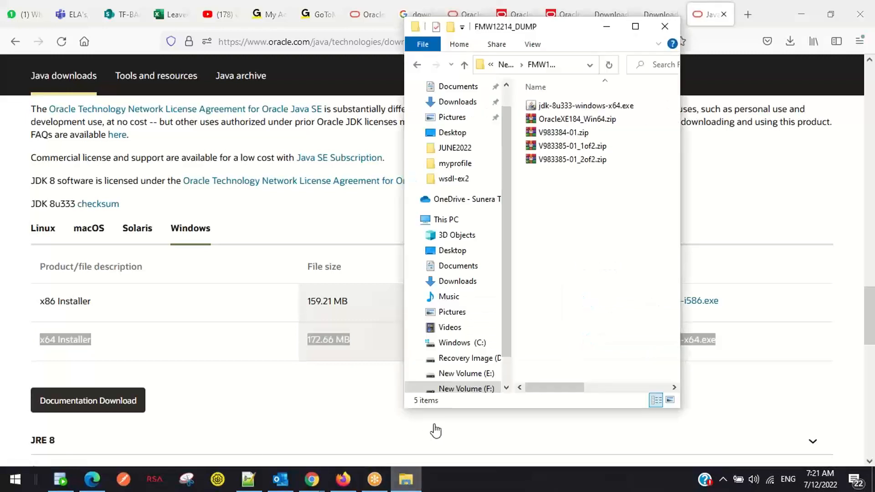
left_click(633, 109)
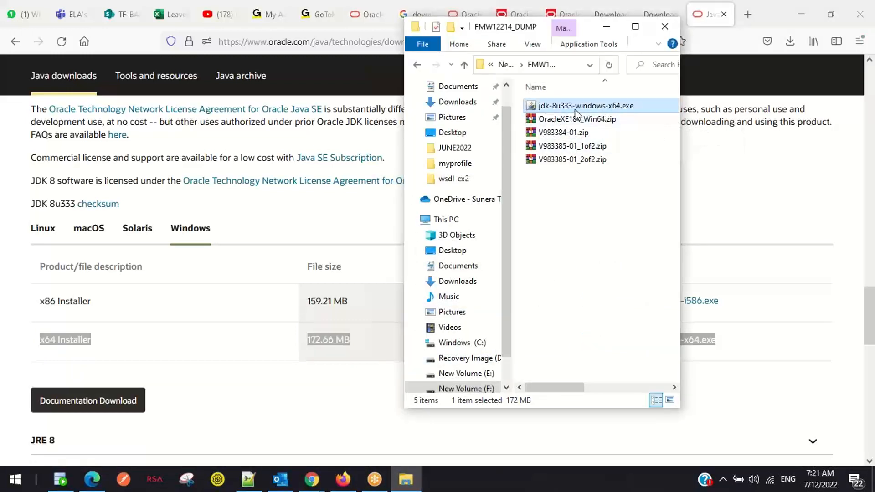
left_click(579, 146)
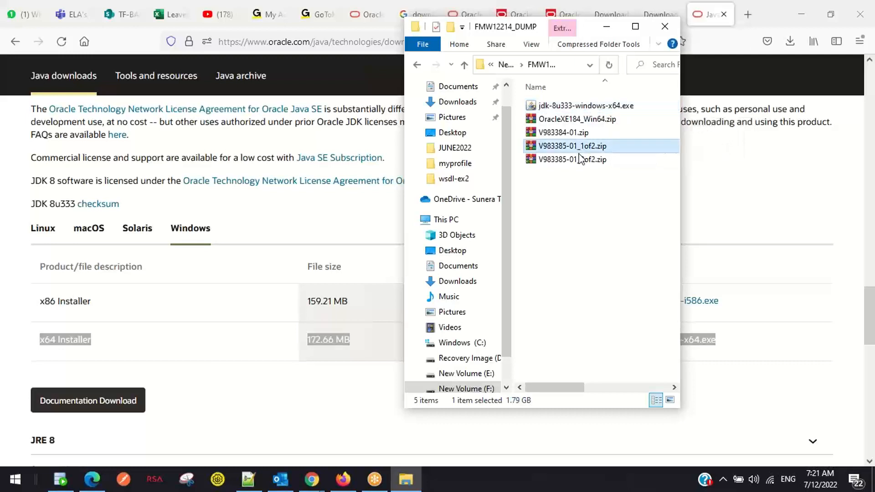
left_click(577, 160, "shift")
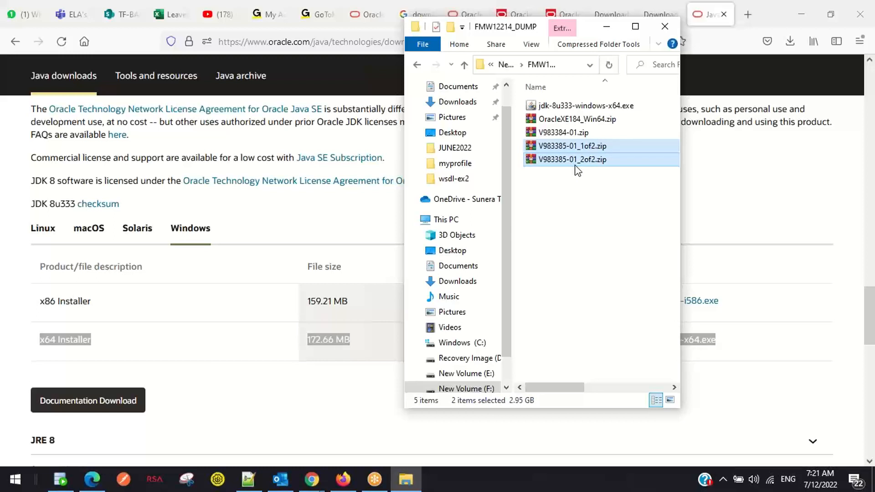
left_click(555, 108)
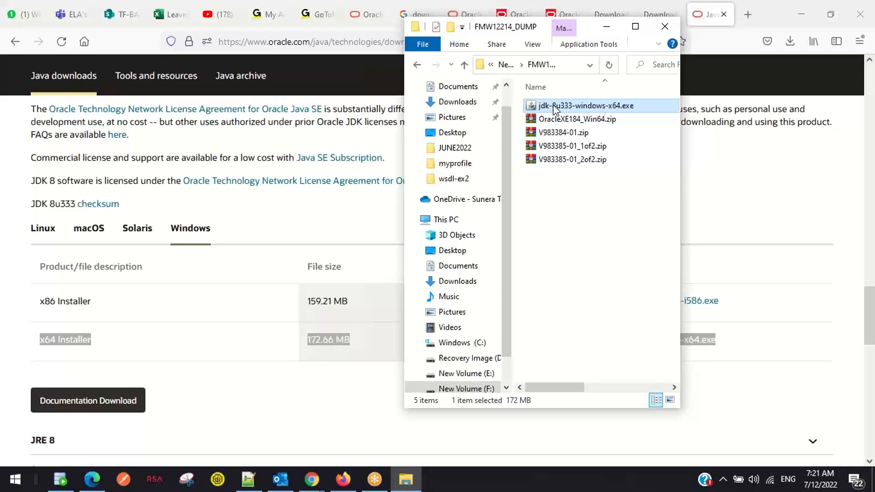
Step: Open a new, maximized File Explorer window showing the Windows (C:) drive
key("super+e")
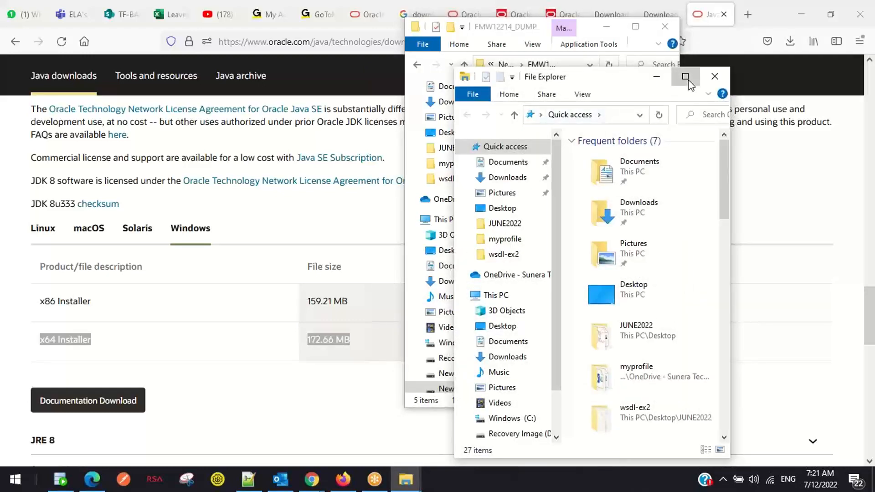
left_click(685, 76)
left_click(65, 349)
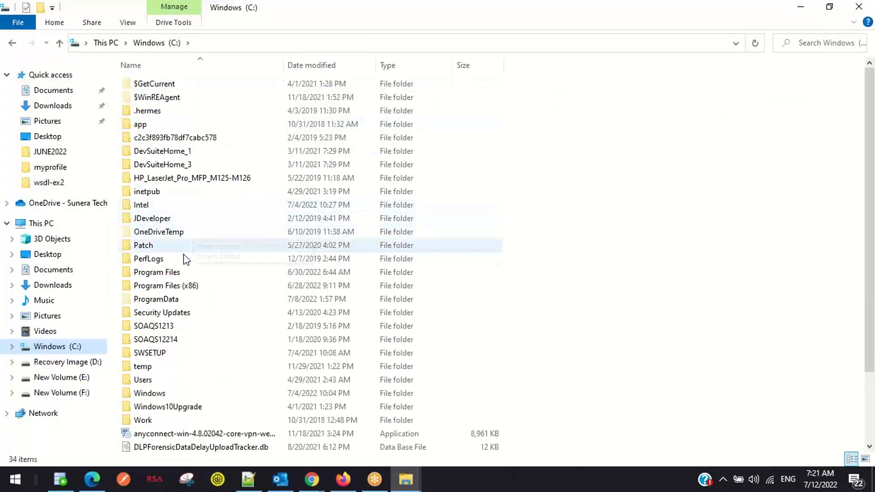
Step: Open the C:\Program Files\Java folder to check the installed JDK versions, and narrow the navigation pane
double_click(180, 274)
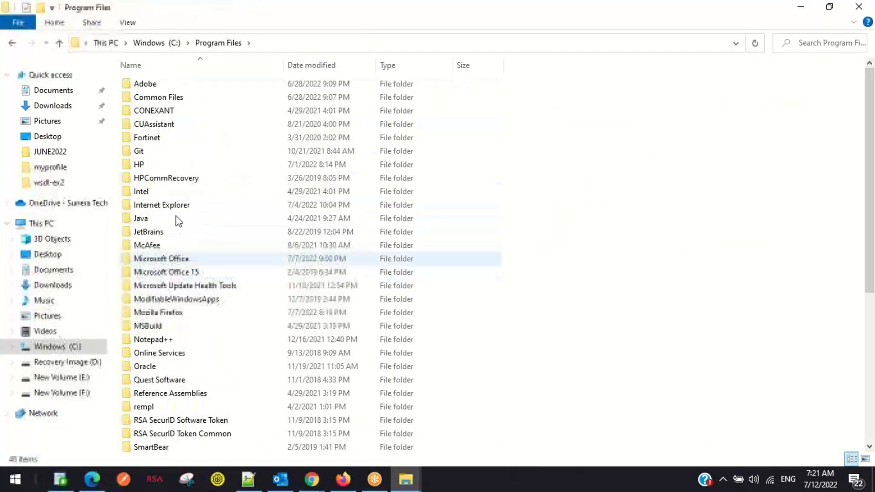
key("j")
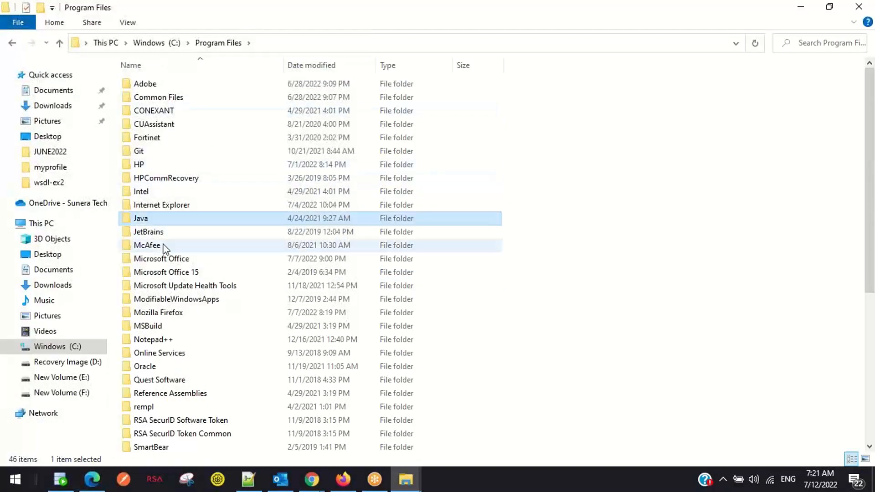
key("Return")
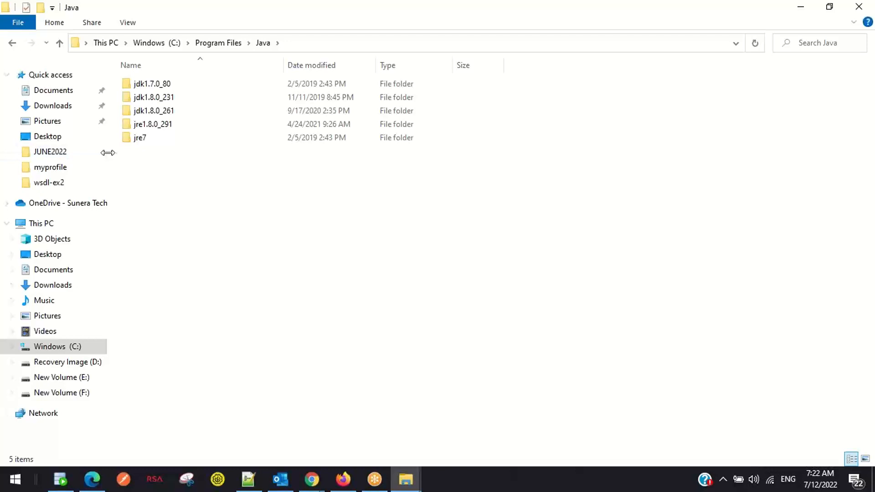
left_click_drag(107, 150, 67, 151)
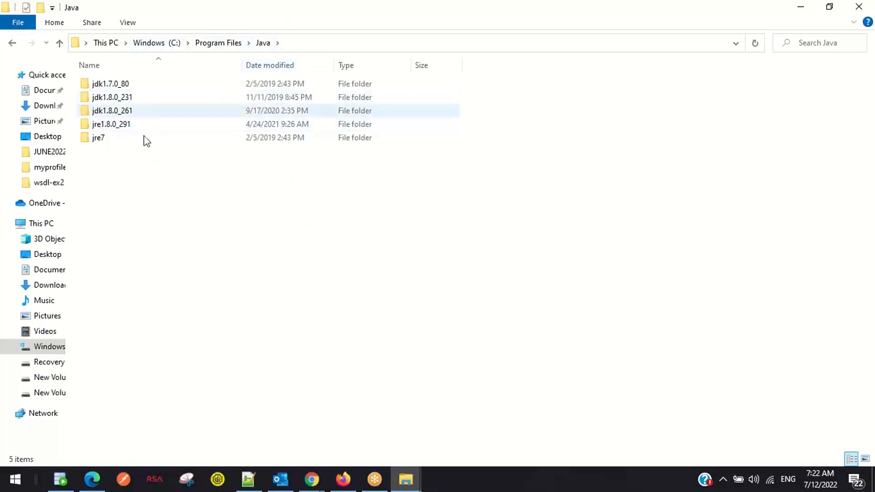
Step: Switch to the FMW12214_DUMP folder and extract V983385-01_1of2.zip directly into it
mouse_move(406, 479)
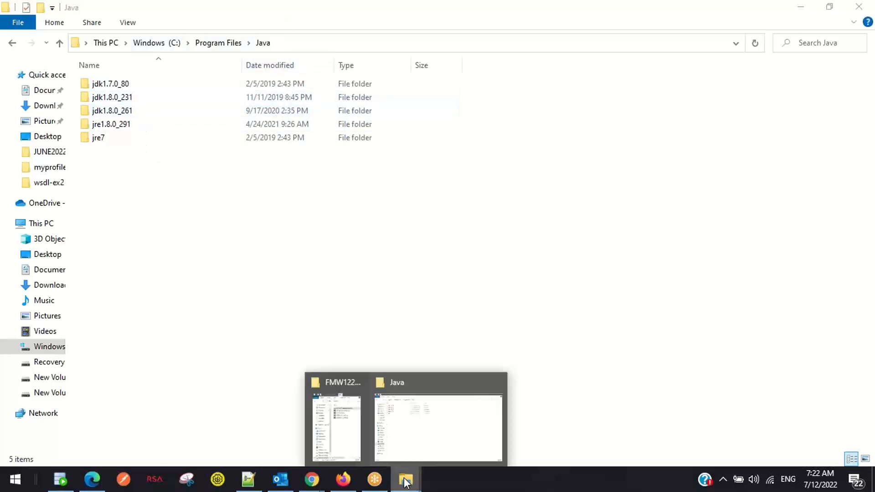
left_click(354, 440)
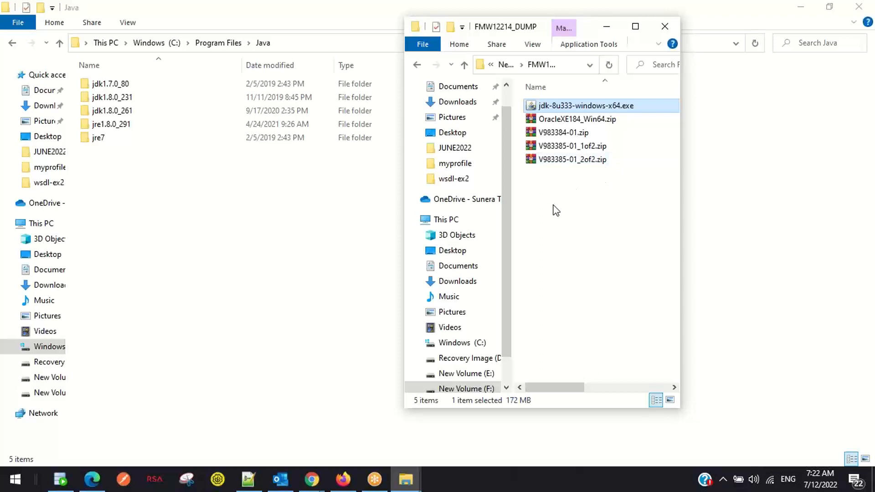
left_click(587, 150)
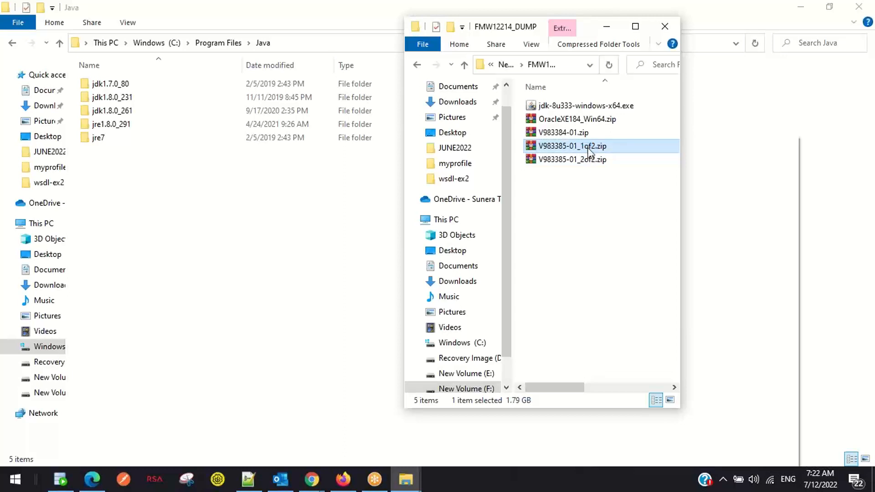
right_click(589, 152)
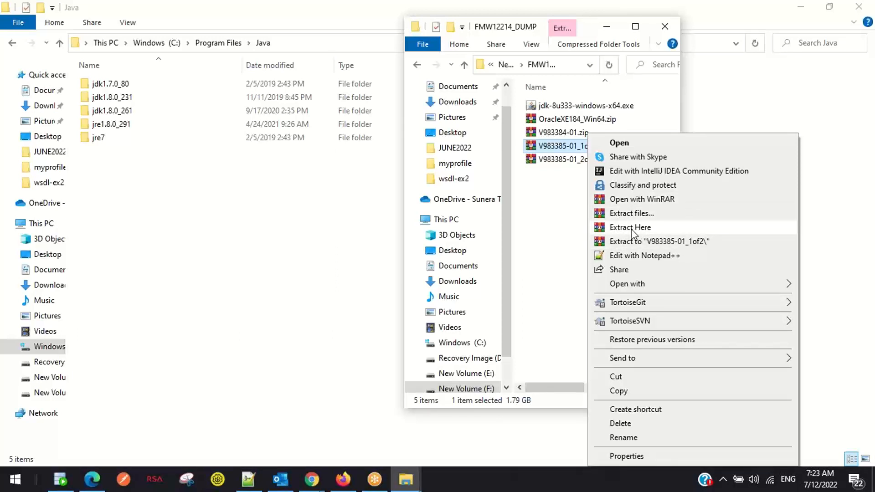
left_click(631, 227)
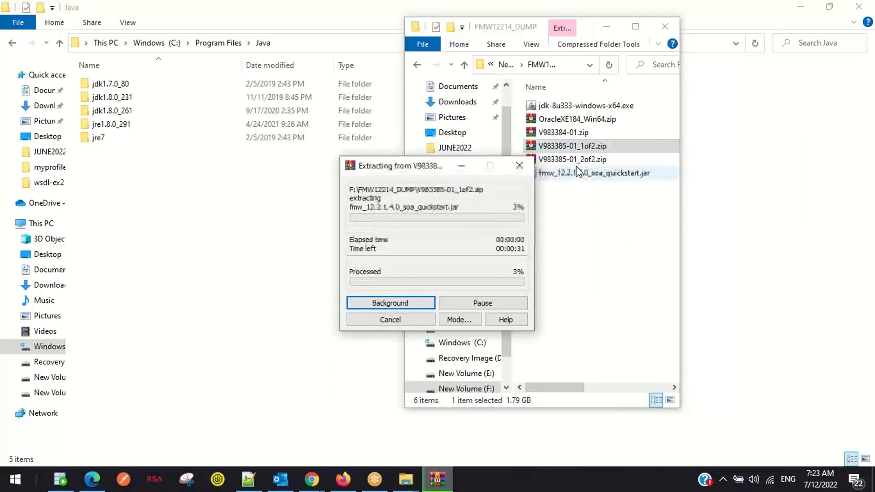
Step: Extract V983385-01_2of2.zip into the same folder and place the two extraction progress windows side by side
left_click(576, 160)
left_click(579, 177)
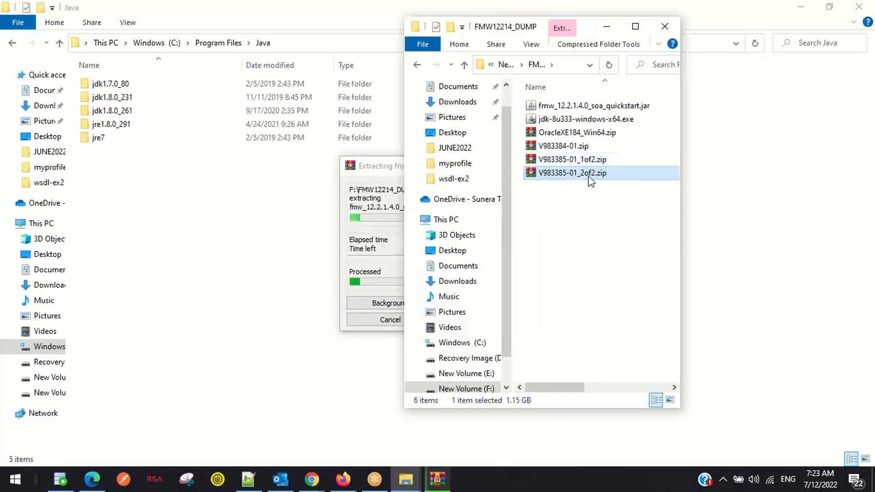
left_click(573, 193)
right_click(566, 174)
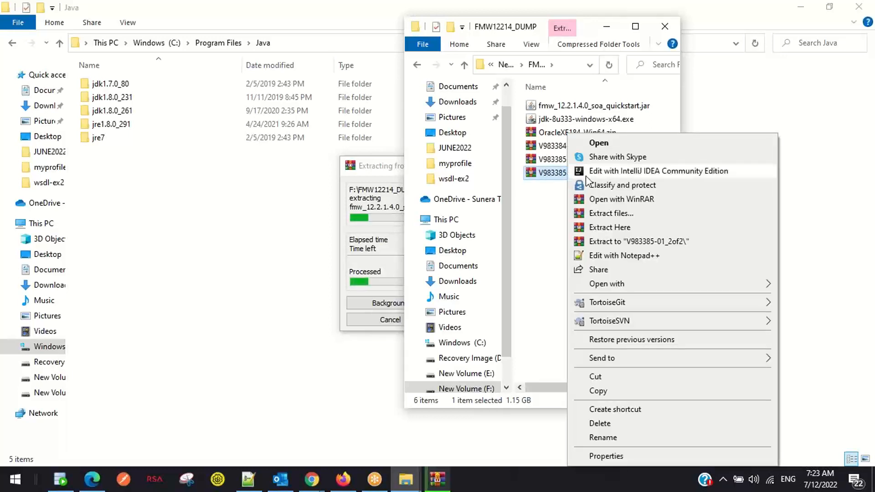
left_click(623, 231)
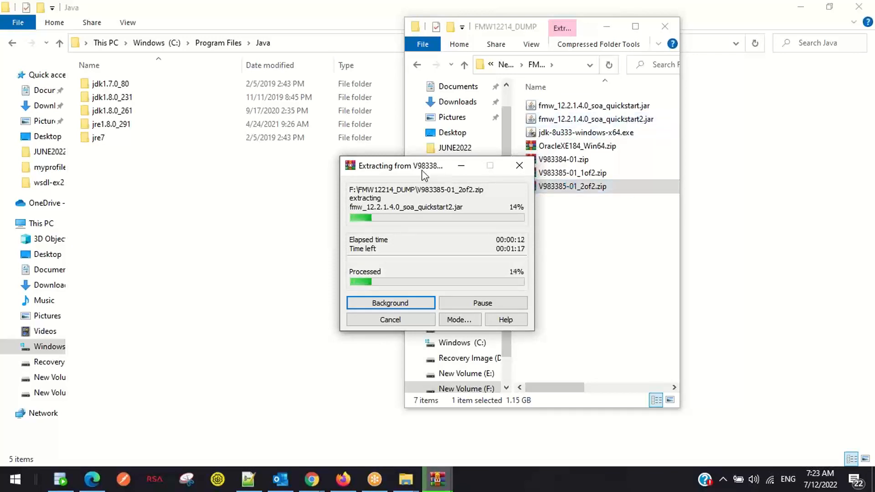
left_click_drag(422, 168, 131, 139)
left_click_drag(366, 171, 274, 143)
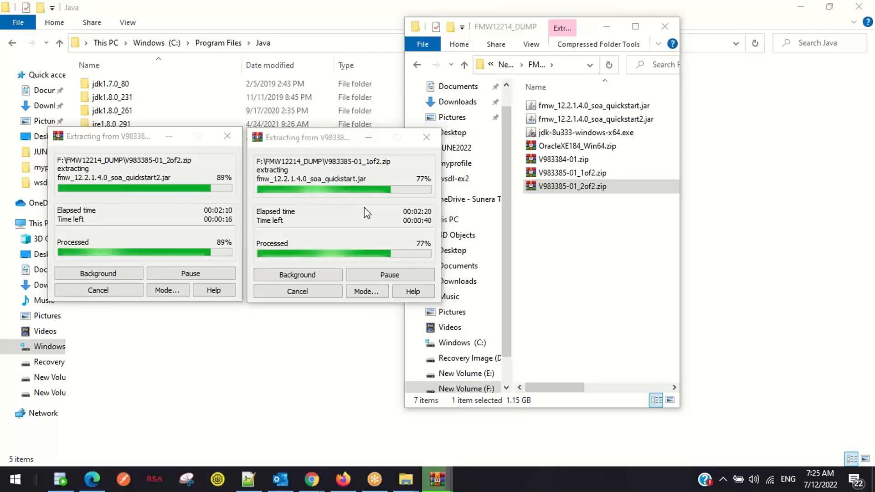
Step: Search for cmd, run Command Prompt as administrator, and move its window so that the Java folder list is uncovered
key("super")
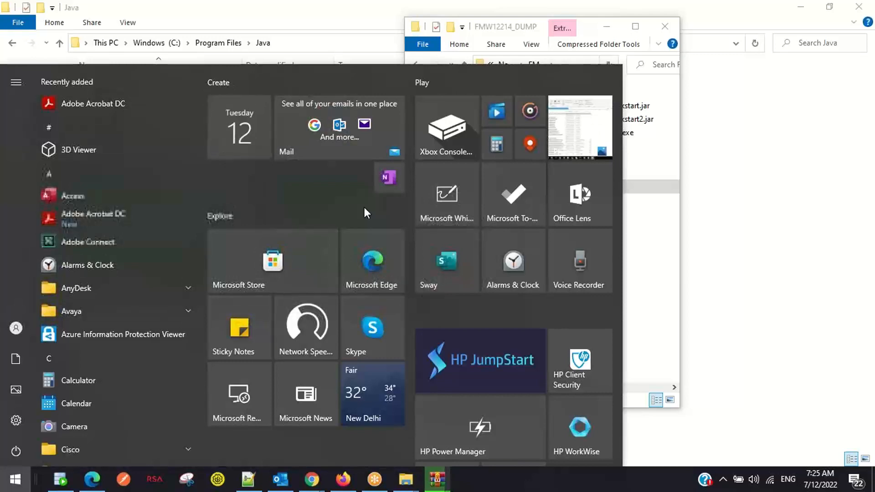
key("super")
key("super")
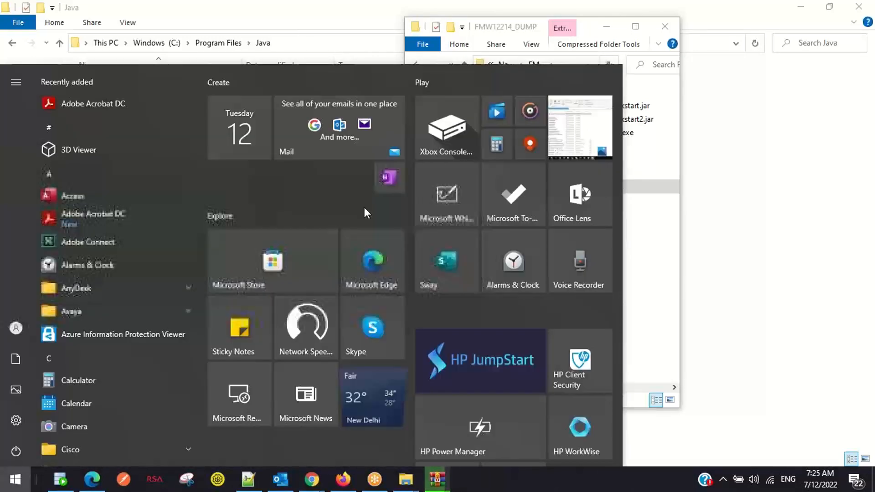
key("super")
key("super")
type("cmd")
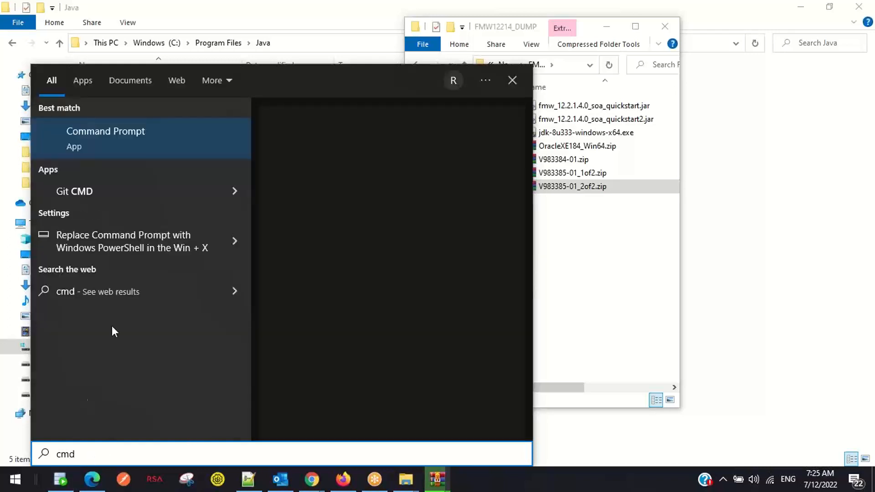
right_click(137, 132)
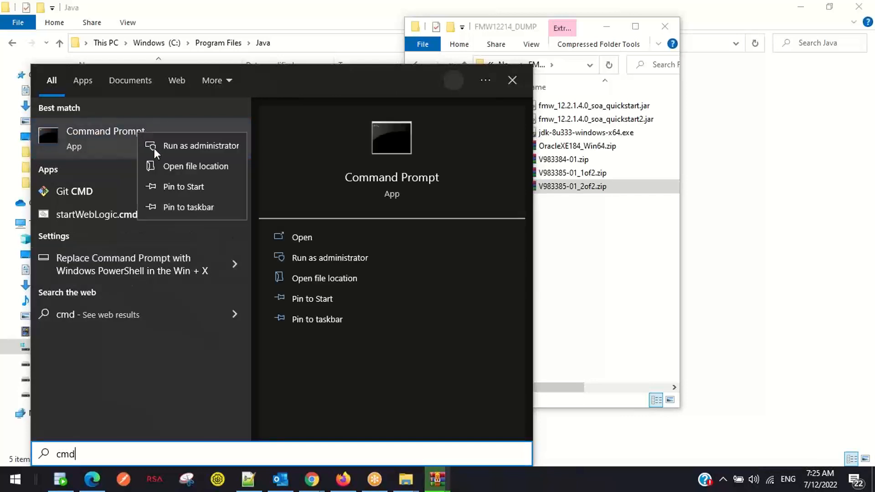
key("Escape")
right_click(187, 136)
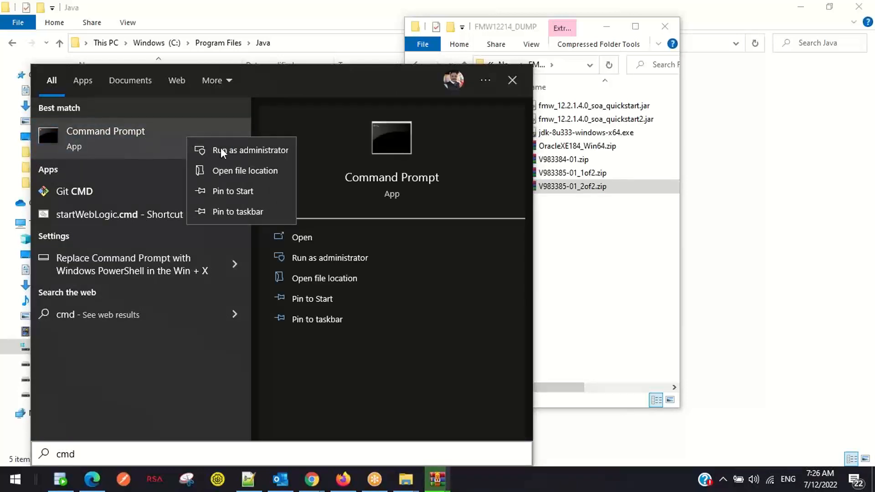
left_click(275, 150)
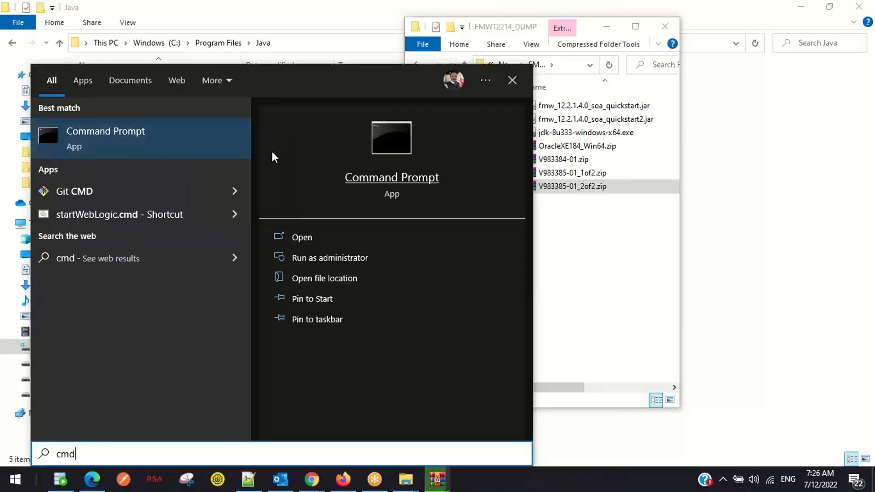
right_click(183, 138)
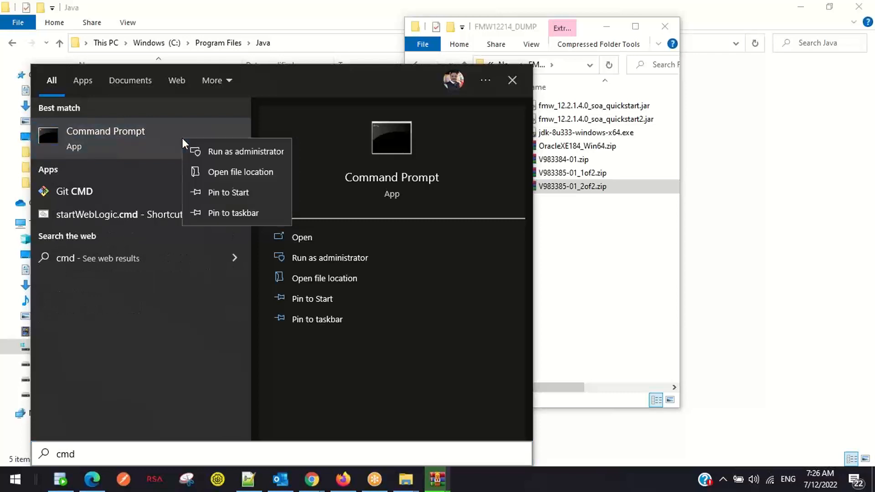
left_click(223, 154)
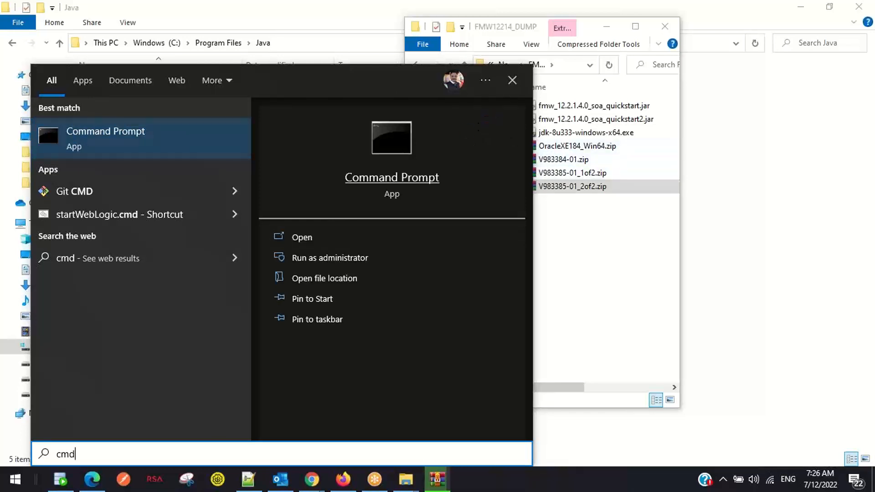
left_click(391, 177)
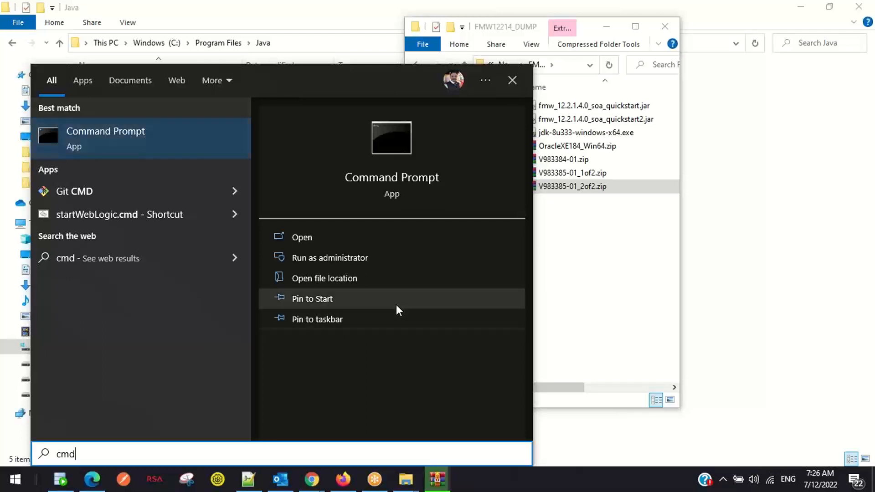
left_click(512, 80)
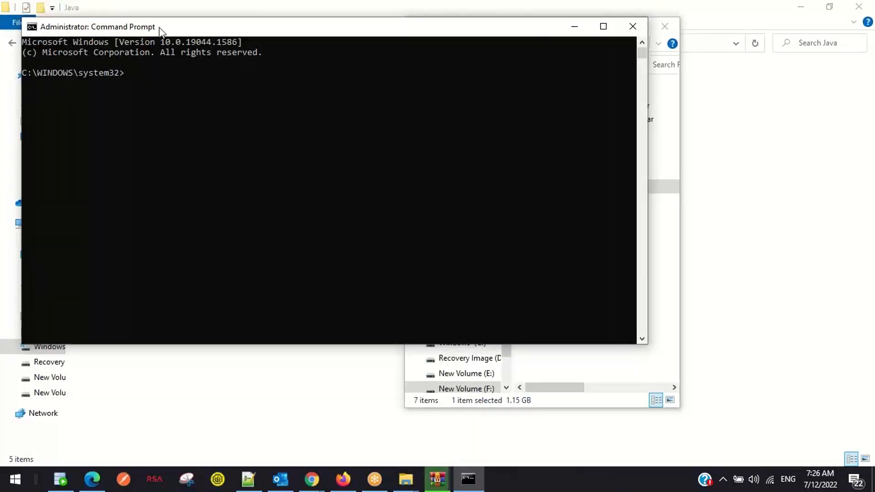
left_click_drag(160, 30, 332, 188)
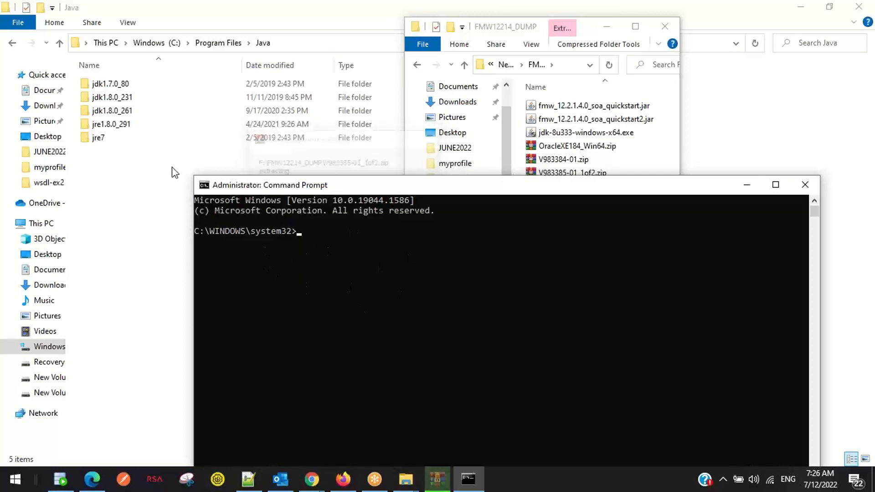
Step: Open the bin folder inside jdk1.8.0_261, copy its full path, and close that File Explorer window
left_click(120, 116)
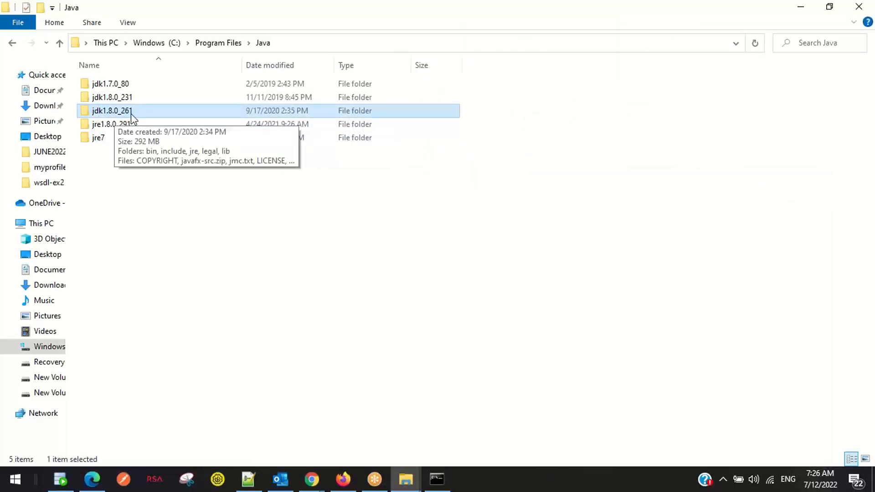
double_click(119, 111)
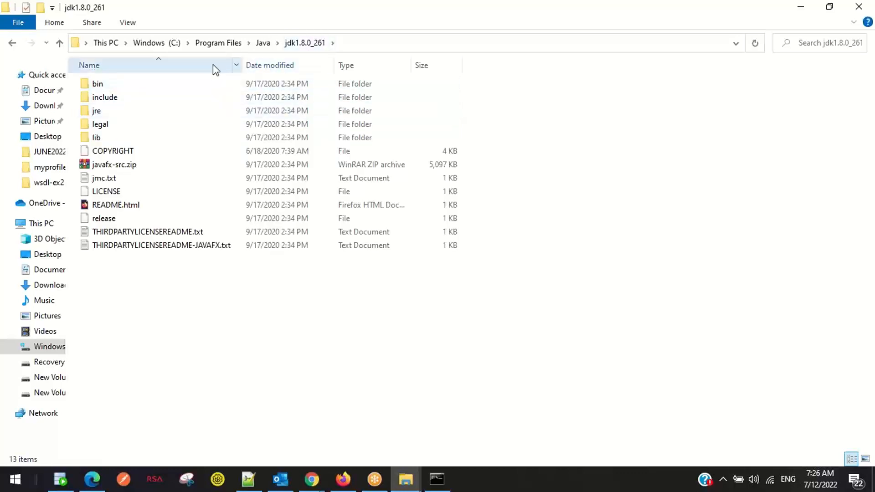
double_click(111, 86)
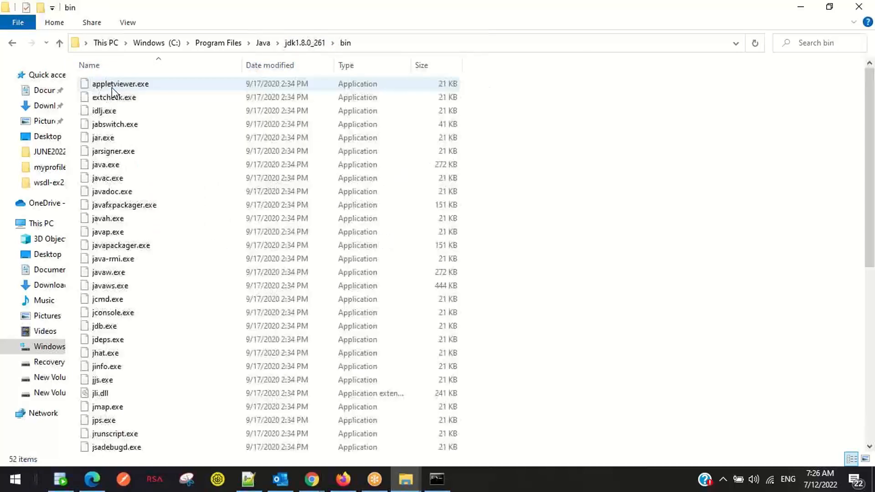
left_click(383, 44)
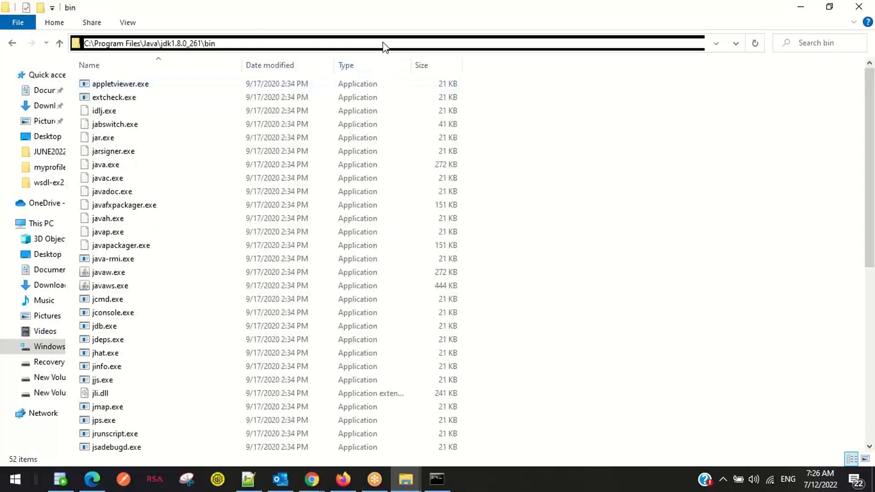
right_click(382, 42)
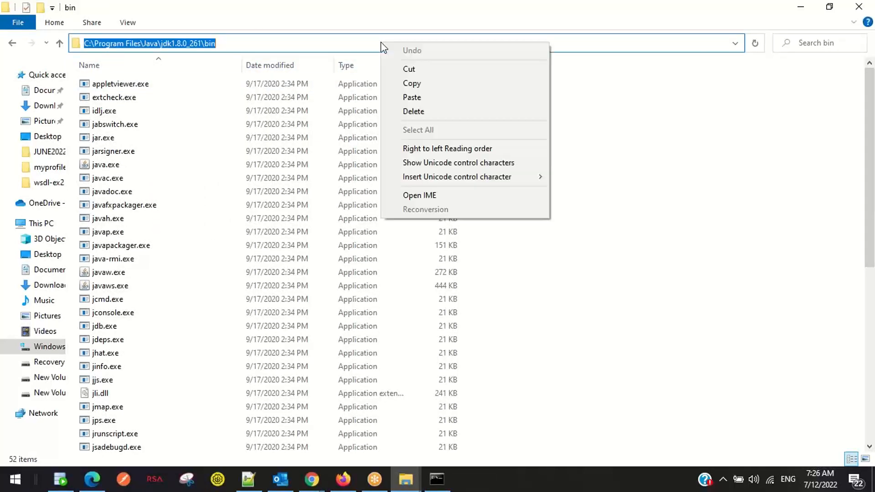
left_click(395, 83)
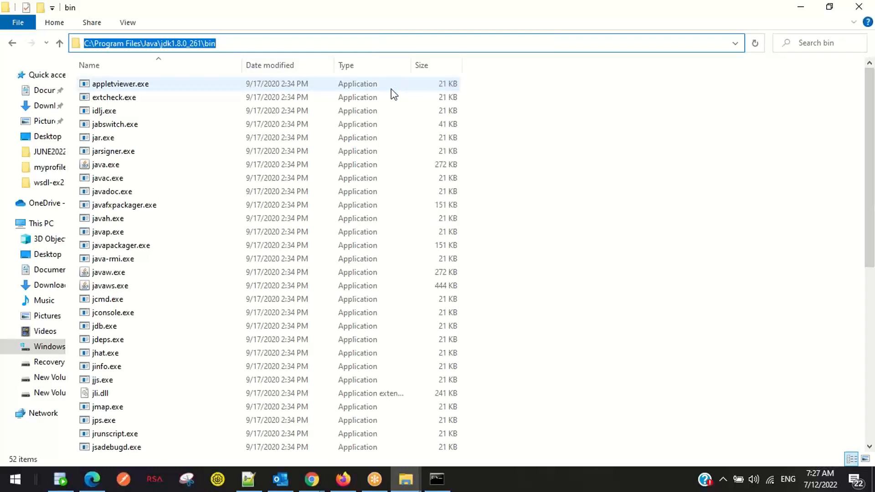
double_click(206, 12)
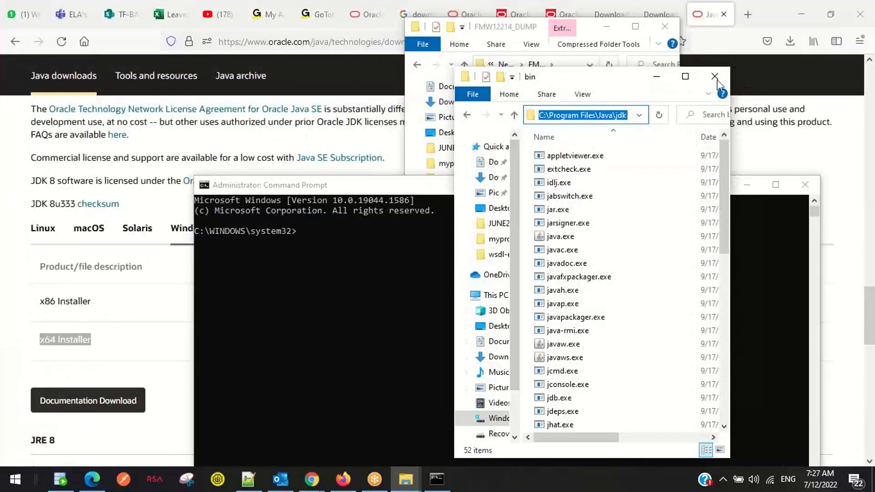
left_click(715, 78)
Step: Change the Command Prompt directory to C:\Program Files\Java\jdk1.8.0_261\bin
left_click(356, 275)
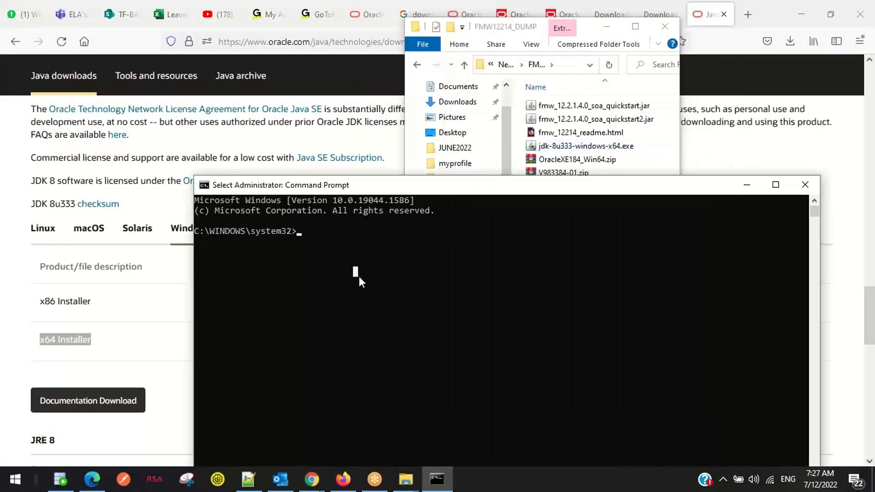
type("cd")
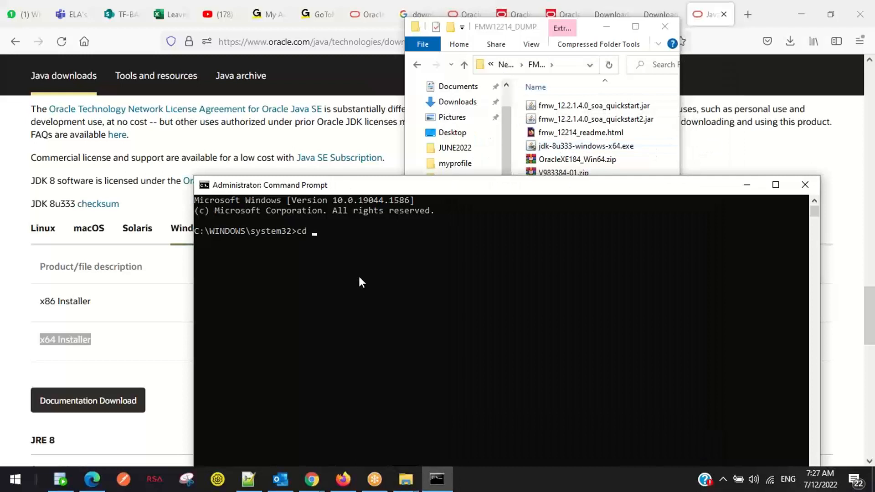
right_click(433, 185)
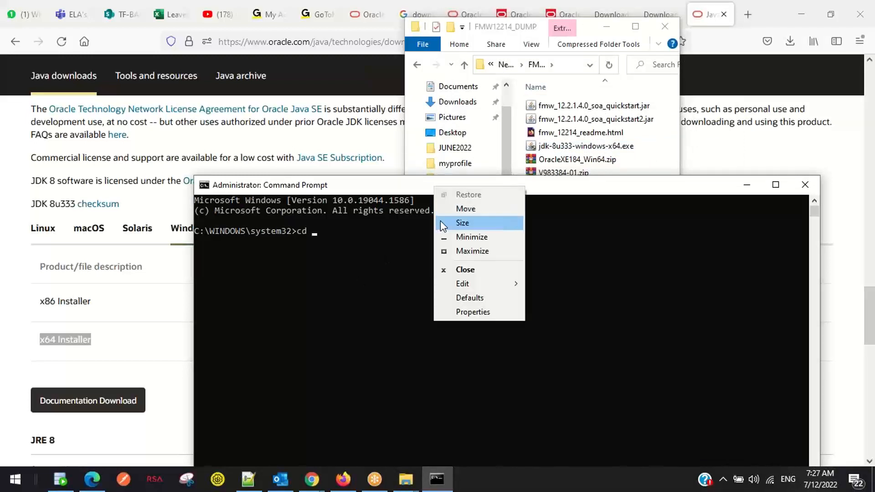
mouse_move(455, 285)
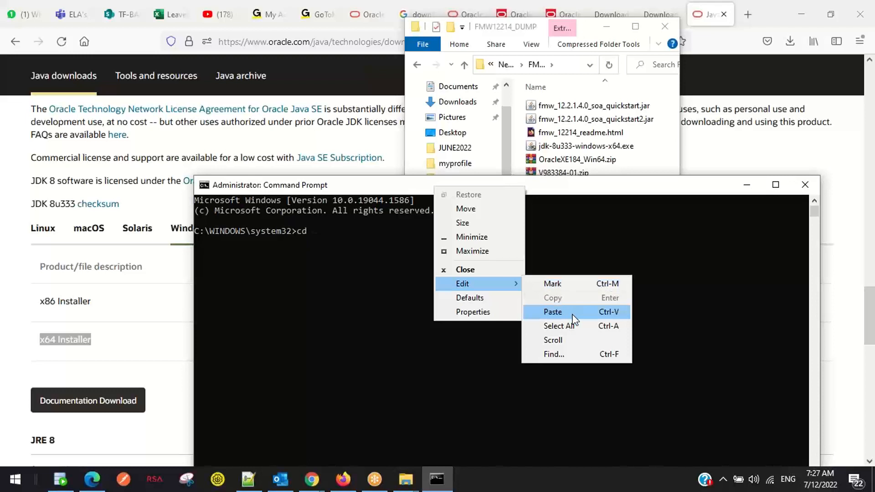
left_click(553, 312)
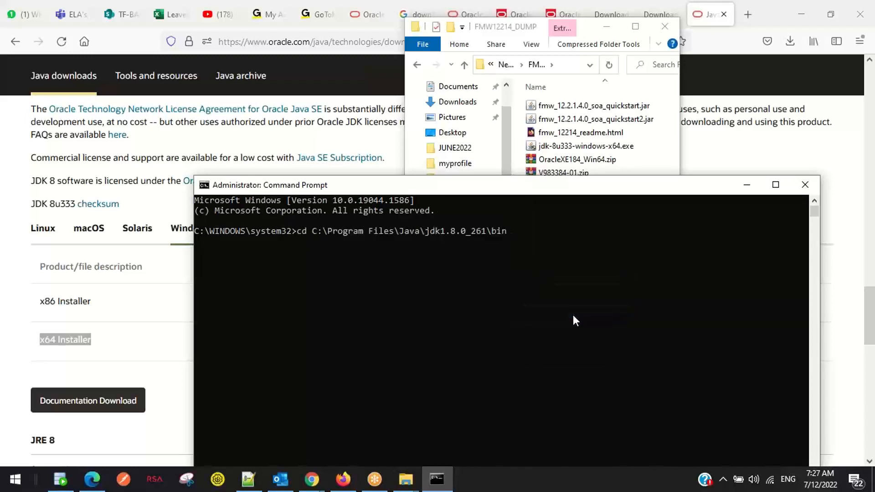
key("Return")
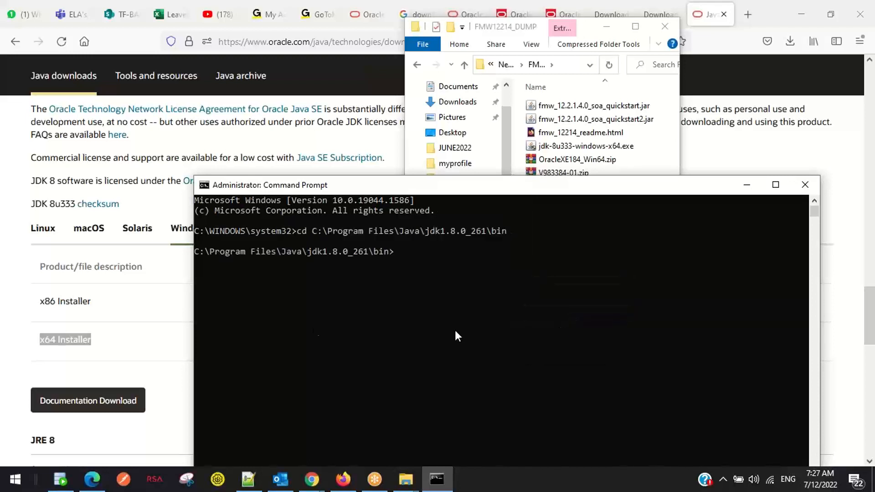
left_click_drag(402, 251, 191, 249)
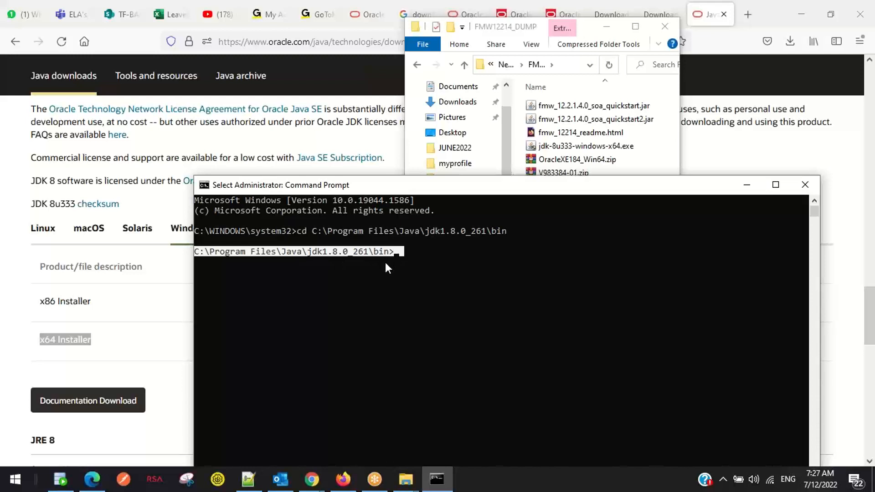
Step: Begin a java -jar command and copy the full path of fmw_12.2.1.4.0_soa_quickstart.jar from the FMW12214_DUMP folder
left_click(458, 271)
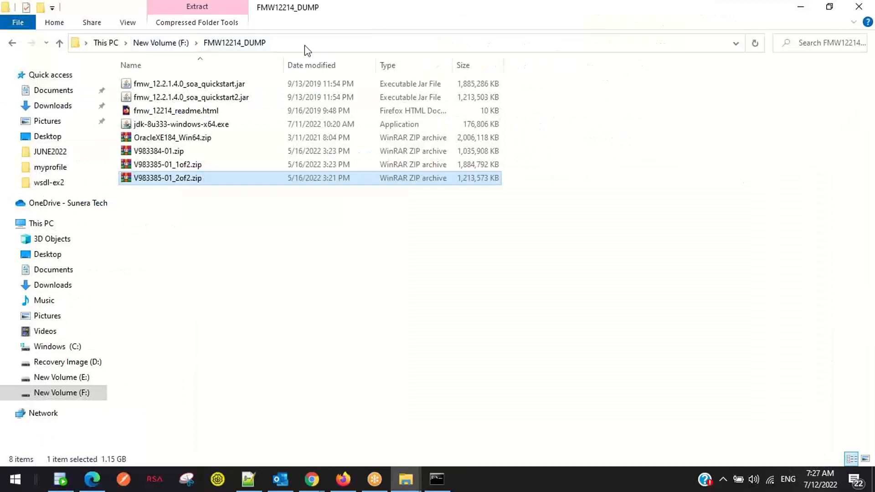
left_click(305, 44)
left_click(305, 44)
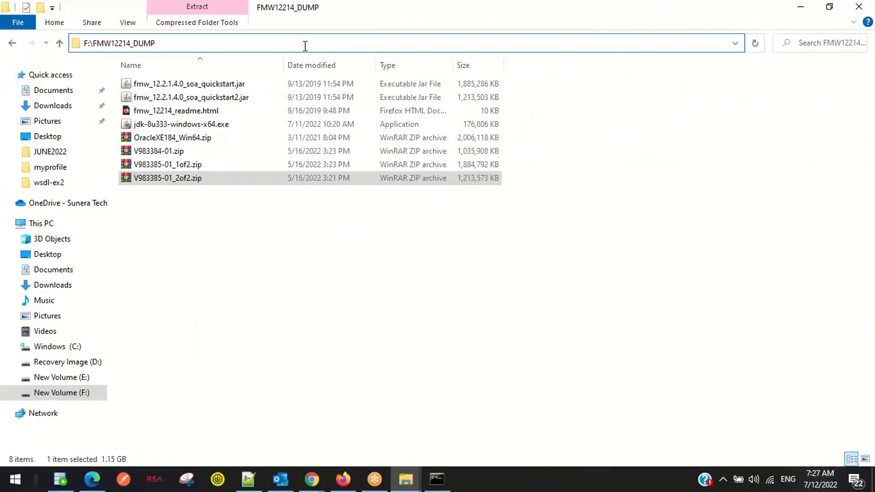
type("mw")
key("Down")
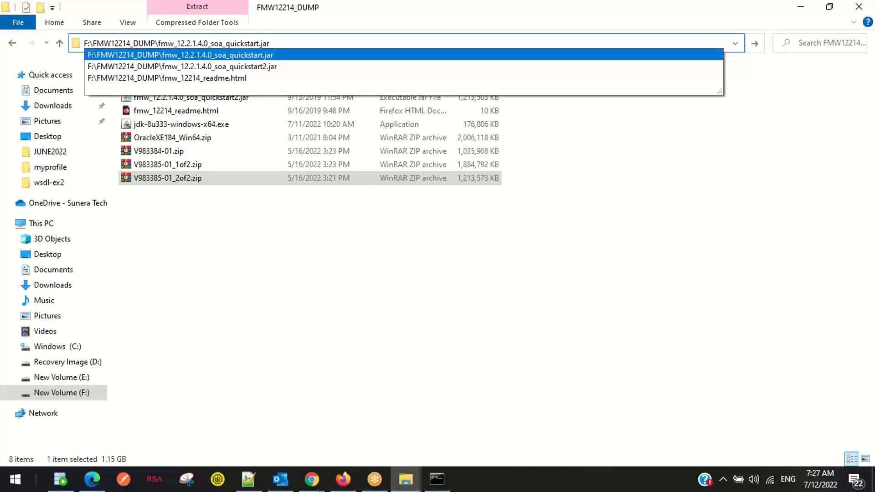
key("ctrl+a")
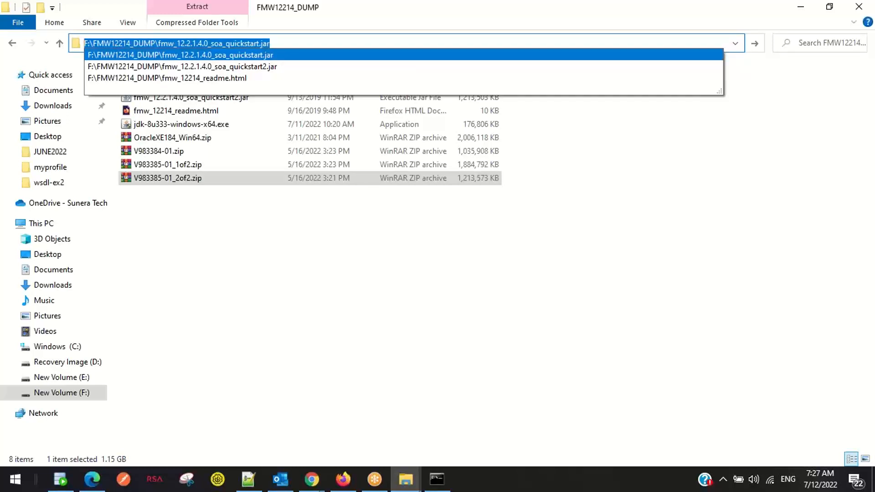
double_click(96, 9)
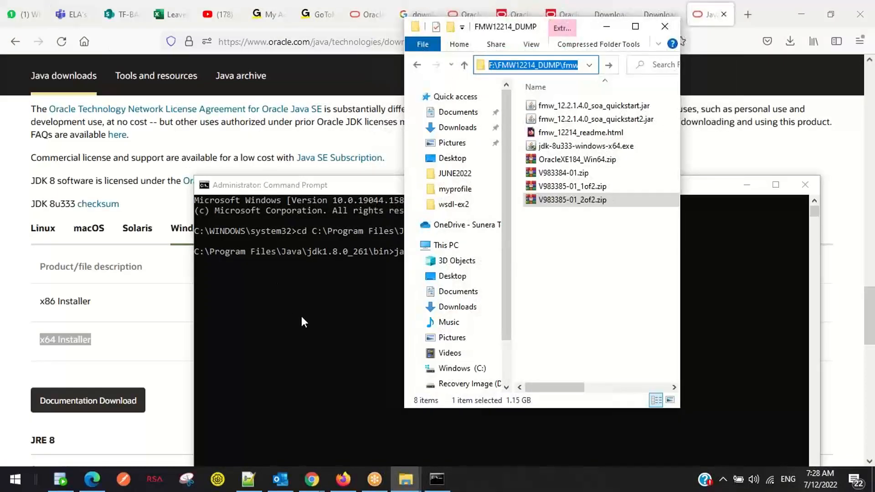
Step: Complete the java -jar command with the path F:\FMW12214_DUMP\fmw_12.2.1.4.0_soa_quickstart.jar and shift the Command Prompt window up
left_click(302, 316)
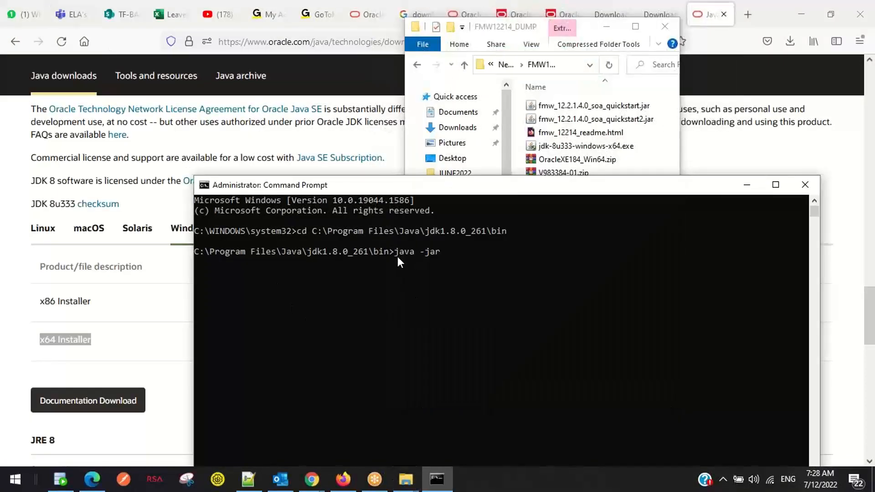
right_click(445, 257)
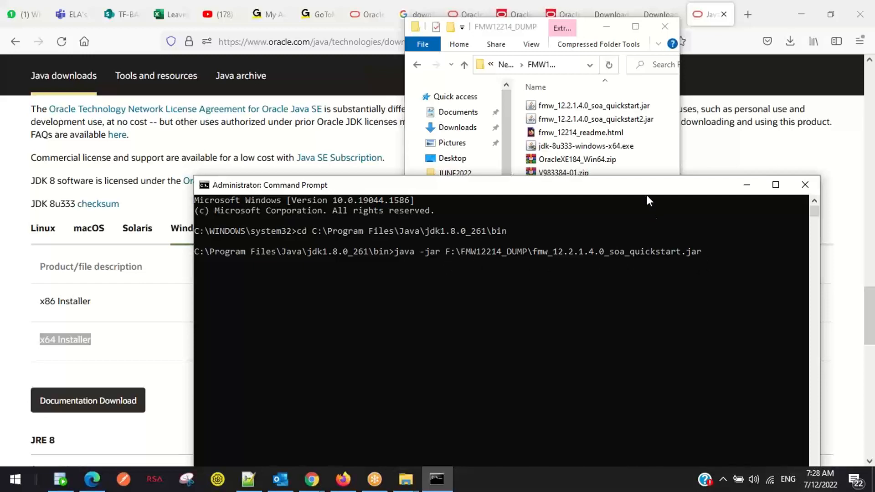
left_click_drag(640, 186, 583, 120)
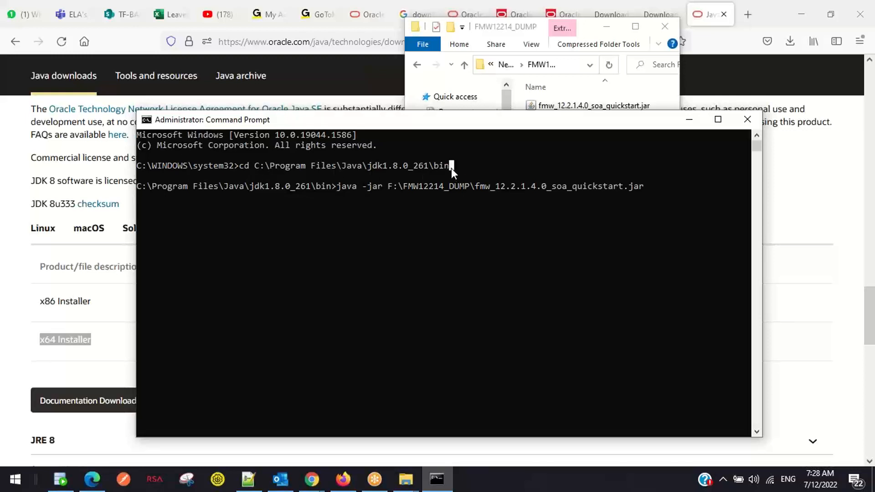
Step: Examine the JDK bin path and the parts of the java -jar command by highlighting them
left_click_drag(451, 168, 255, 166)
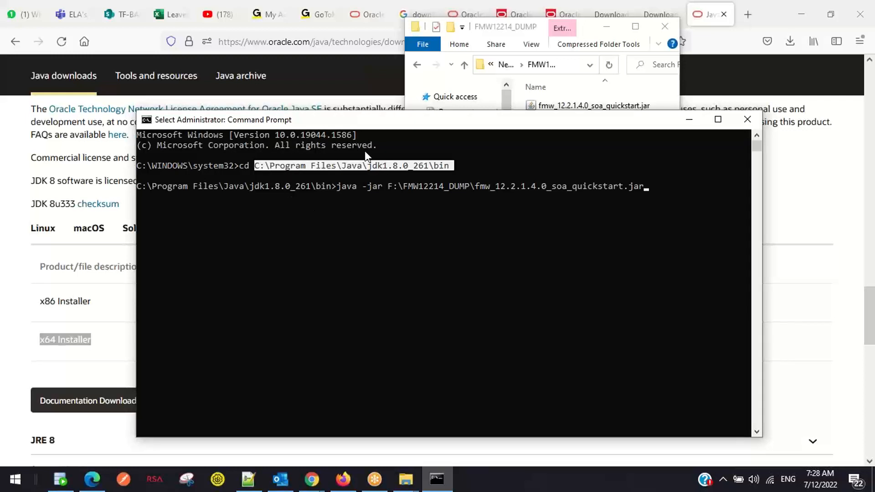
left_click_drag(647, 186, 336, 185)
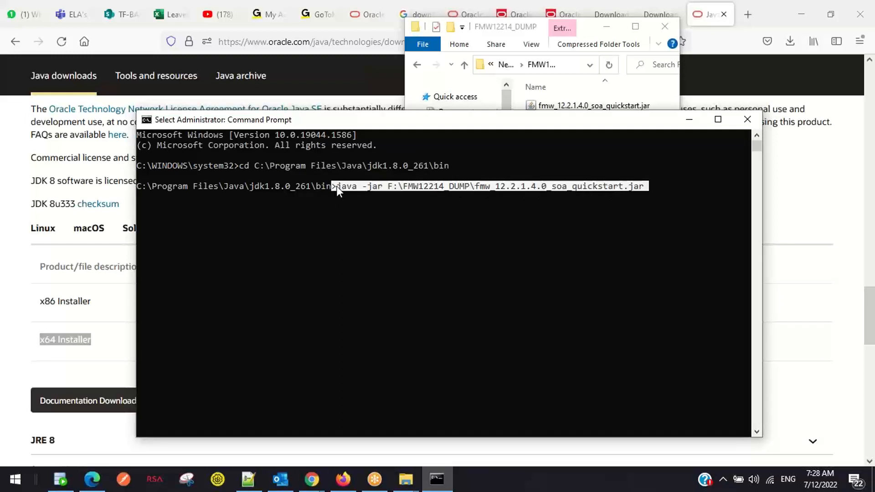
right_click(349, 186)
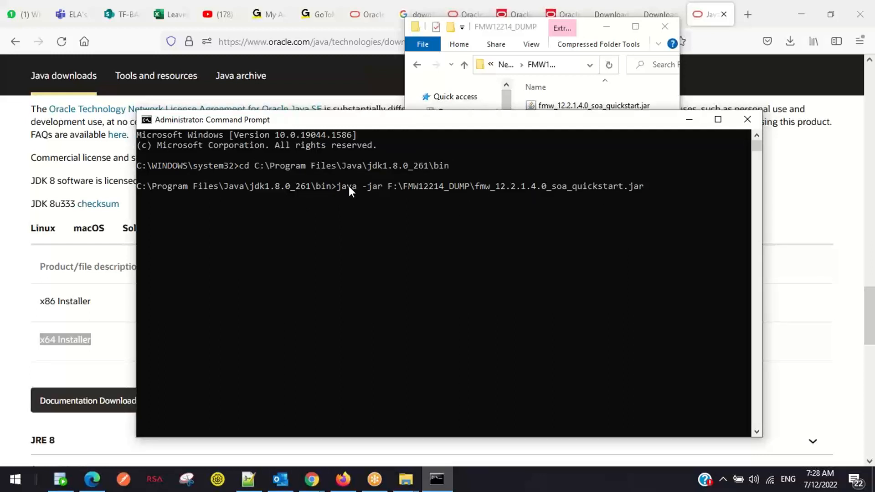
right_click(366, 122)
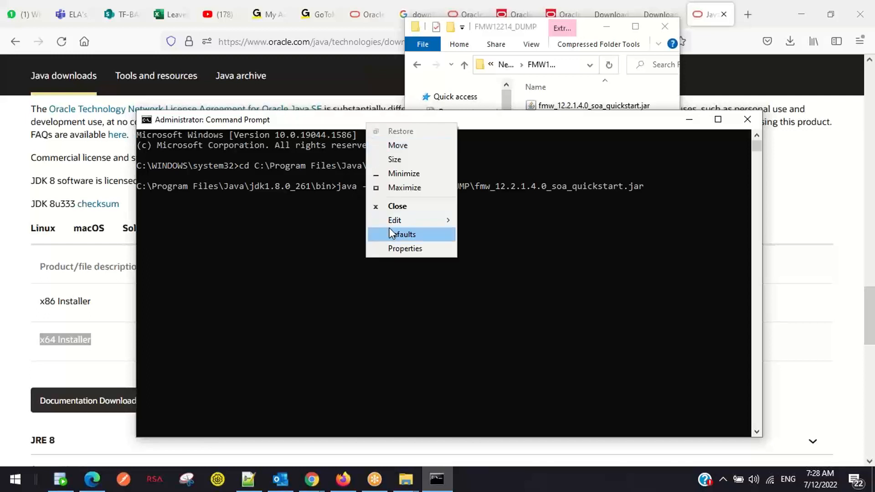
mouse_move(390, 220)
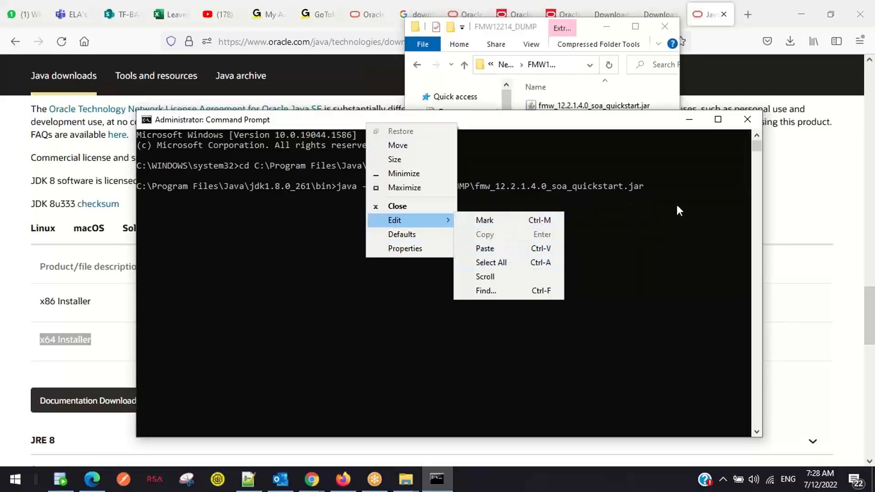
left_click(509, 266)
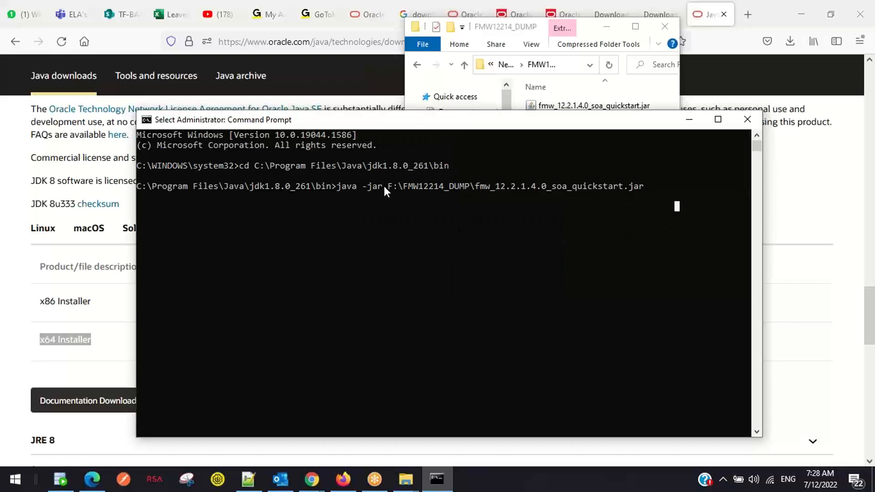
left_click_drag(384, 186, 366, 187)
left_click(385, 189)
left_click(358, 189)
left_click(384, 187)
key("Escape")
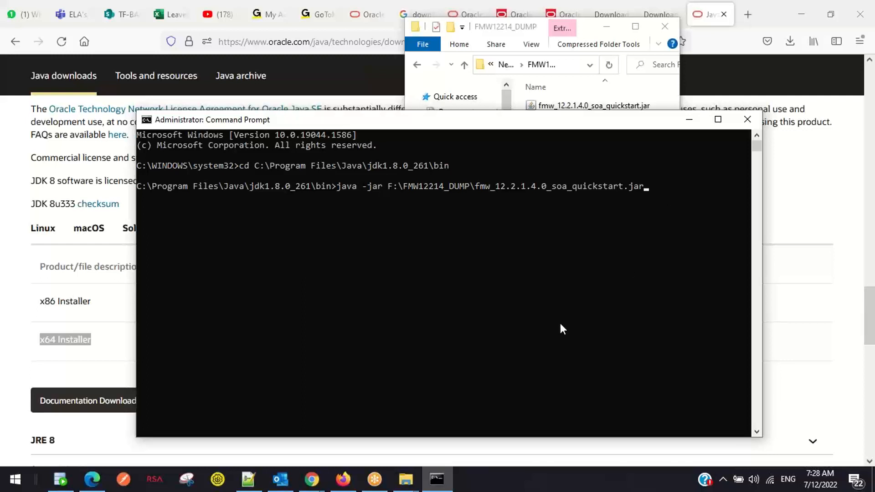
Step: Shift the Command Prompt window slightly and run the java -jar command for the SOA Quick Start installer
left_click(619, 265)
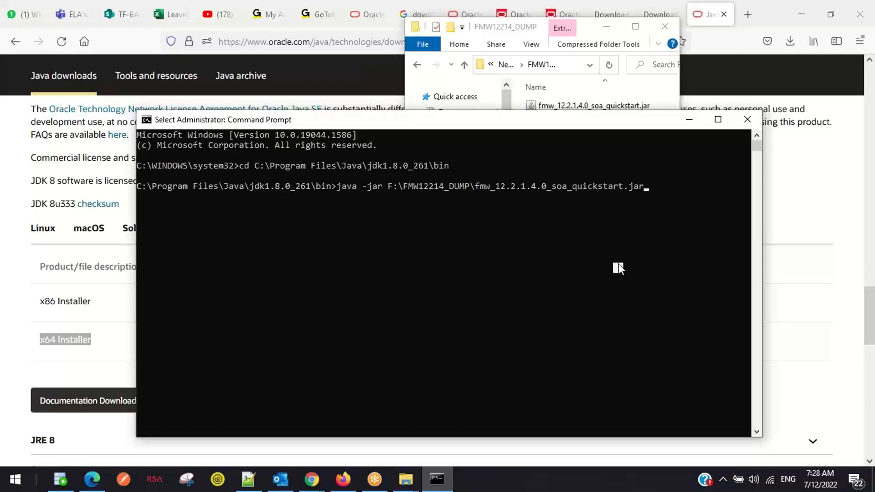
right_click(618, 266)
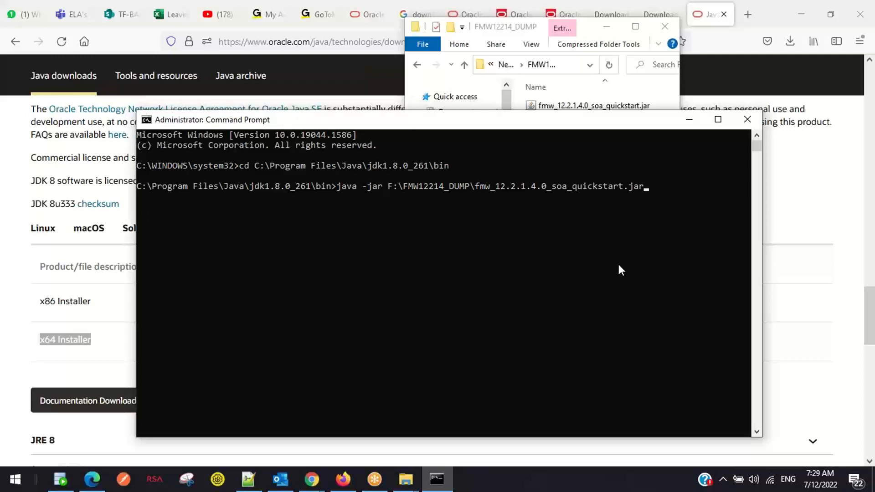
mouse_move(504, 121)
left_mouse_down()
mouse_move(374, 119)
mouse_move(483, 118)
left_mouse_up()
left_click(639, 185)
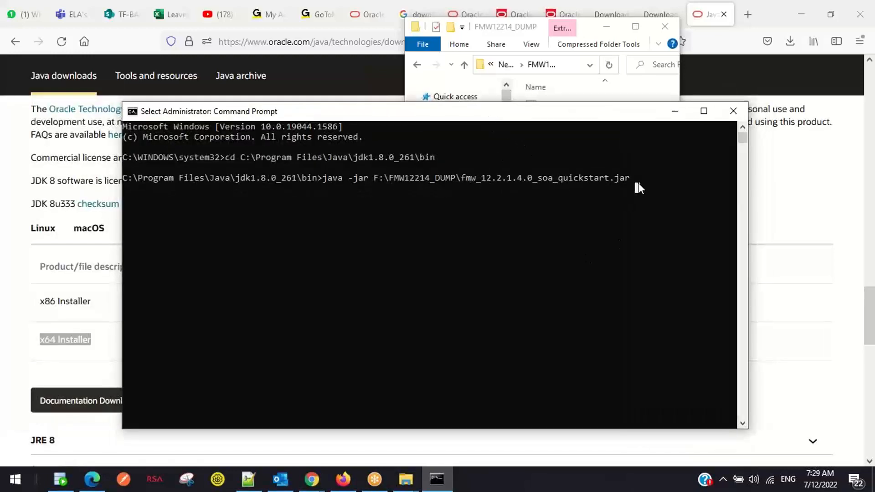
key("Escape")
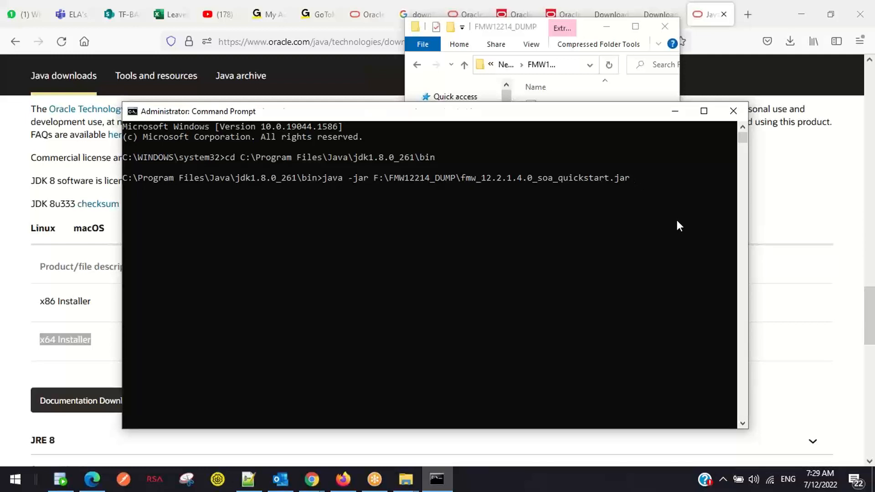
key("Return")
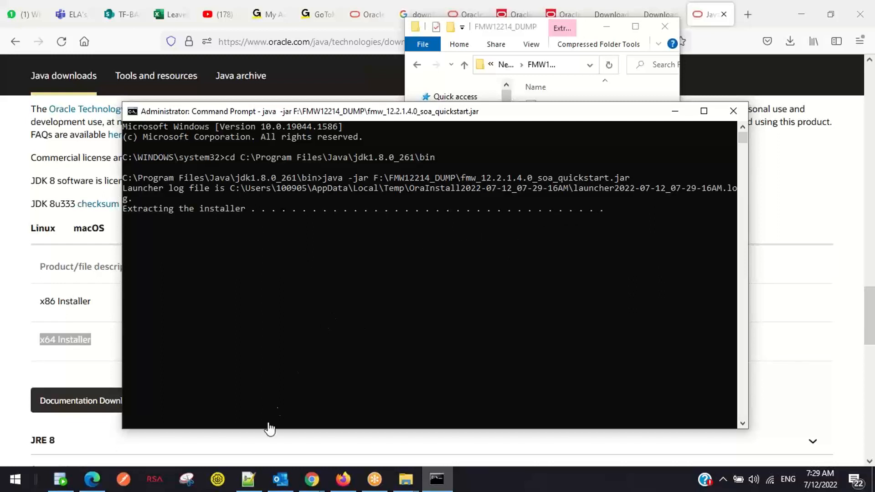
Step: Switch to Notepad++ and add the line "SOA QS 12.2.1.4" below the SOA Suite download link, leaving blank lines between
left_click(253, 486)
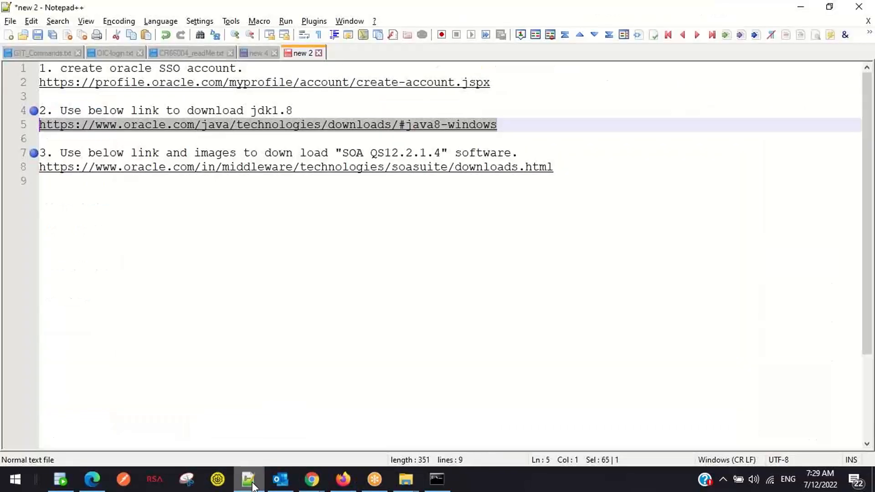
left_click(264, 301)
key("Return")
key("Return")
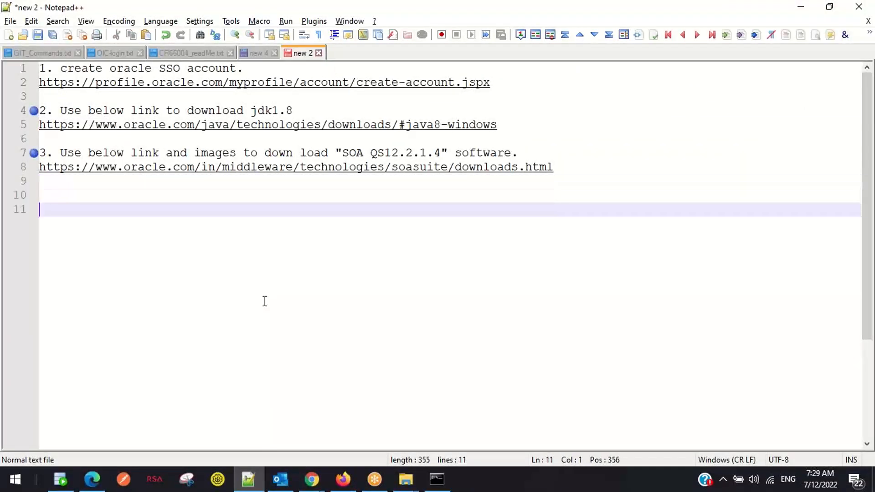
type("SOA QS")
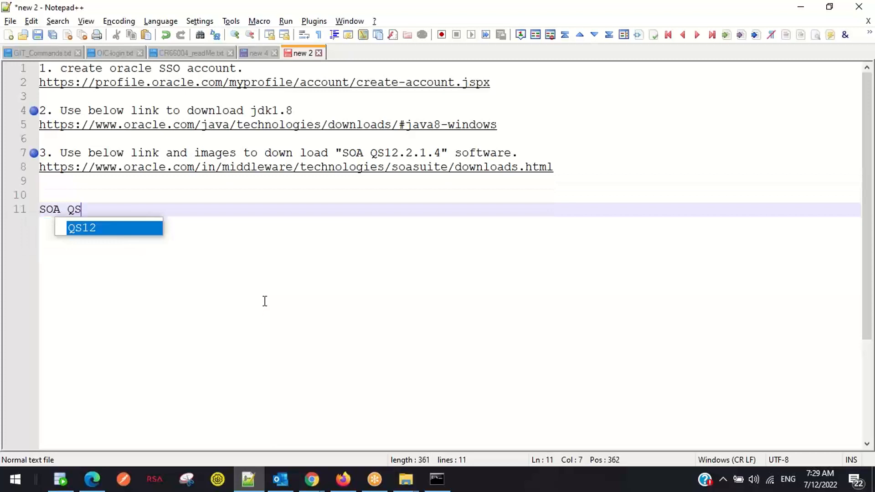
type(" 12.")
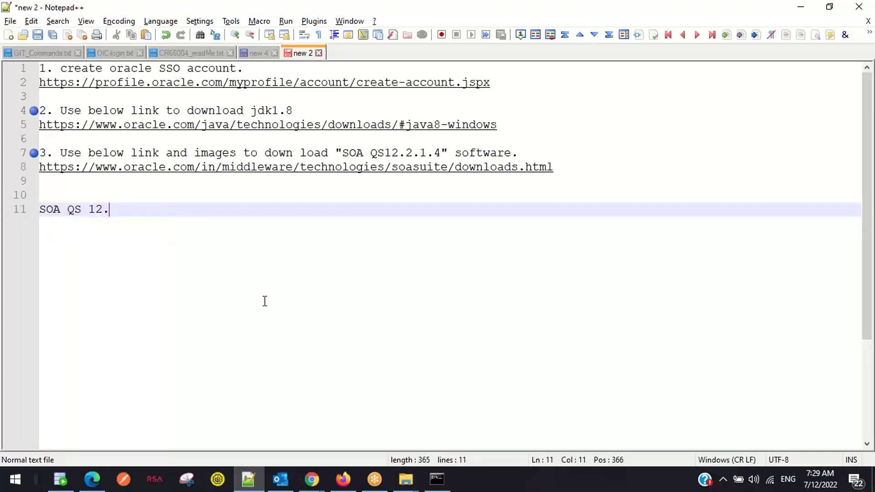
type("2.1.4")
Step: Duplicate the "SOA QS 12.2.1.4" line and change the upper copy to "SOA QS 12.2.1.3"
key("shift+Home")
key("ctrl+c")
key("Home")
key("Return")
key("Up")
key("ctrl+v")
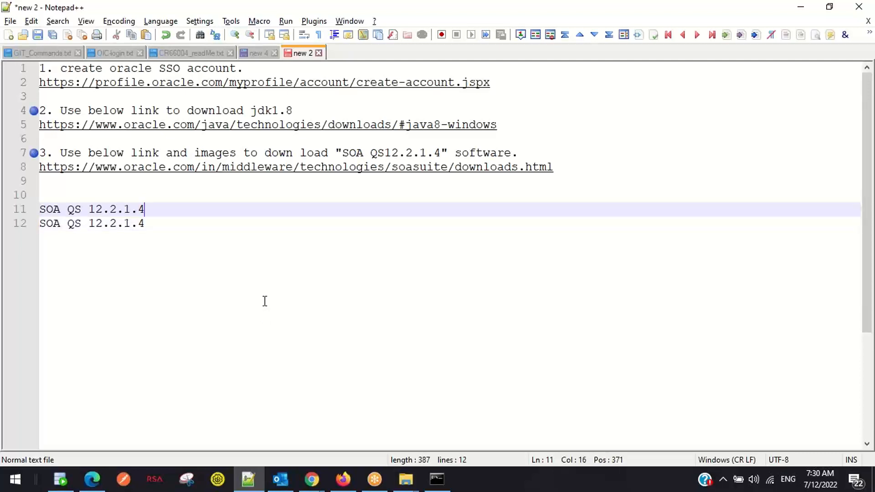
key("BackSpace")
type("3")
key("Up")
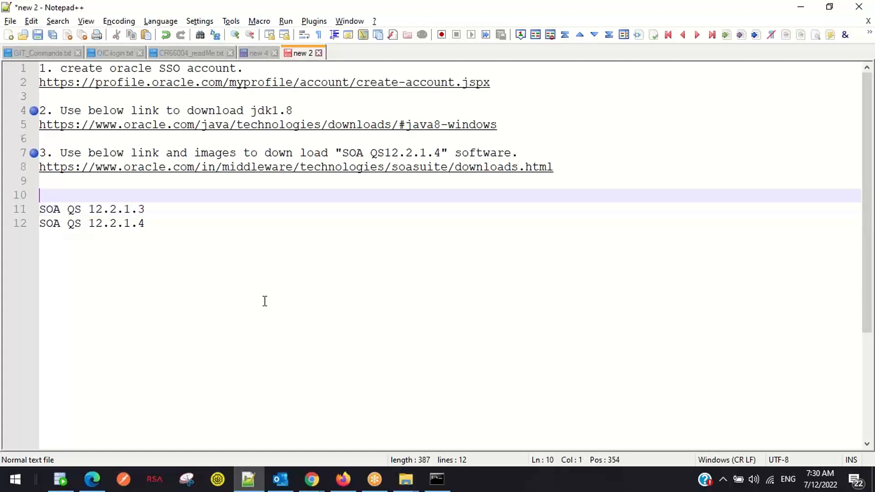
Step: Paste the version text into line 10 and change it to "SOA QS 12.1.3"
key("ctrl+v")
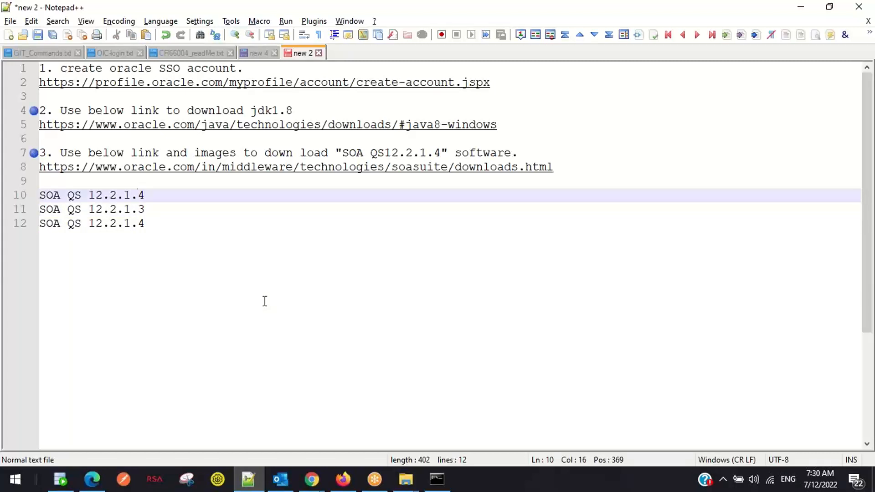
key("BackSpace")
key("BackSpace")
key("BackSpace")
key("BackSpace")
key("BackSpace")
type("1.3")
Step: Bookmark the three SOA QS version lines, 10 to 12
left_click(28, 196)
left_click(28, 210)
left_click(28, 224)
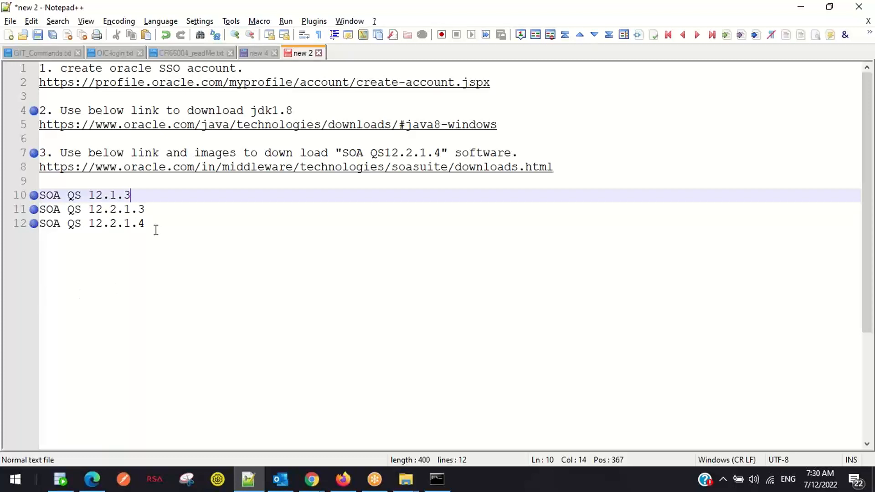
Step: Add the line "SOA 11g" below the SOA QS version list, leaving one blank line between
left_click_drag(146, 224, 40, 222)
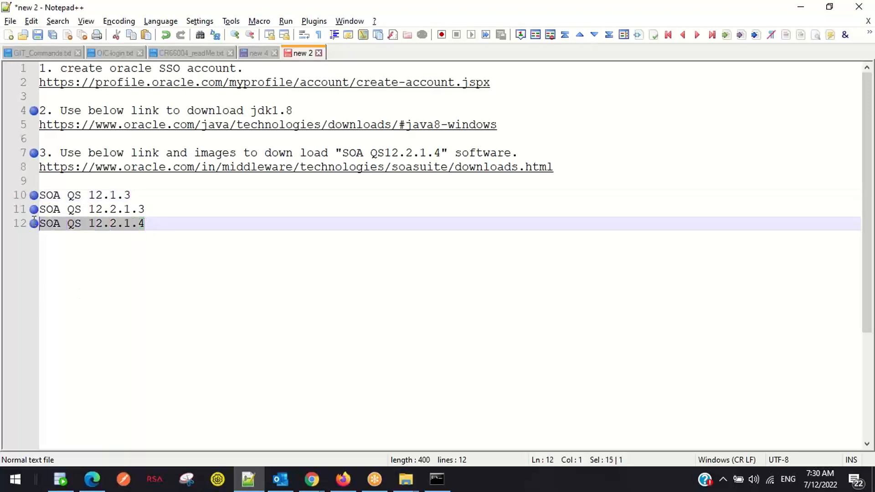
left_click(187, 224)
key("Return")
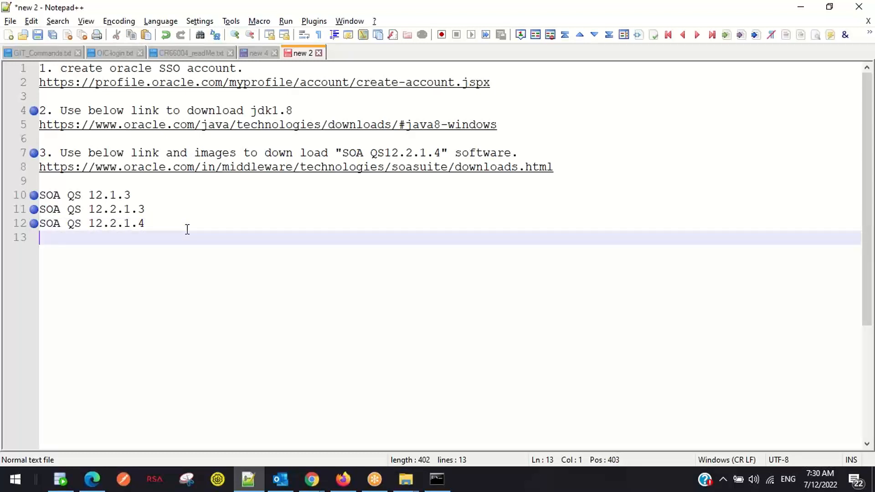
key("Tab")
key("BackSpace")
key("Return")
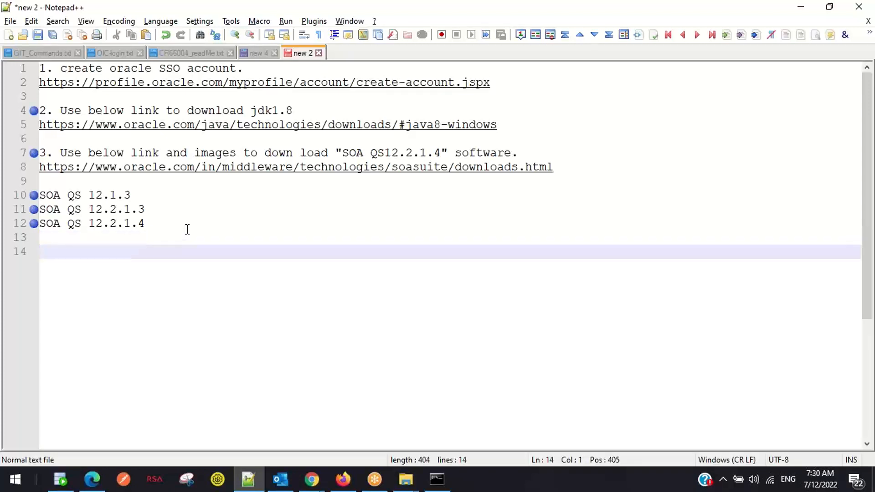
type("SOA")
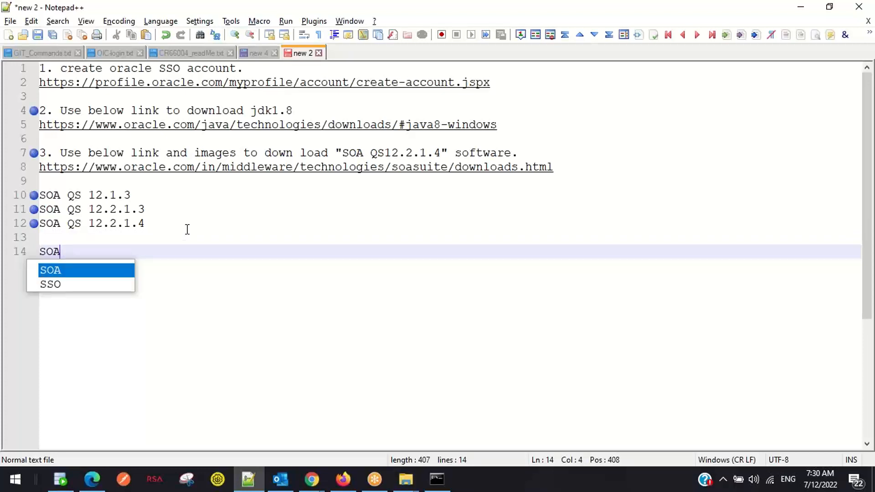
type(" 11")
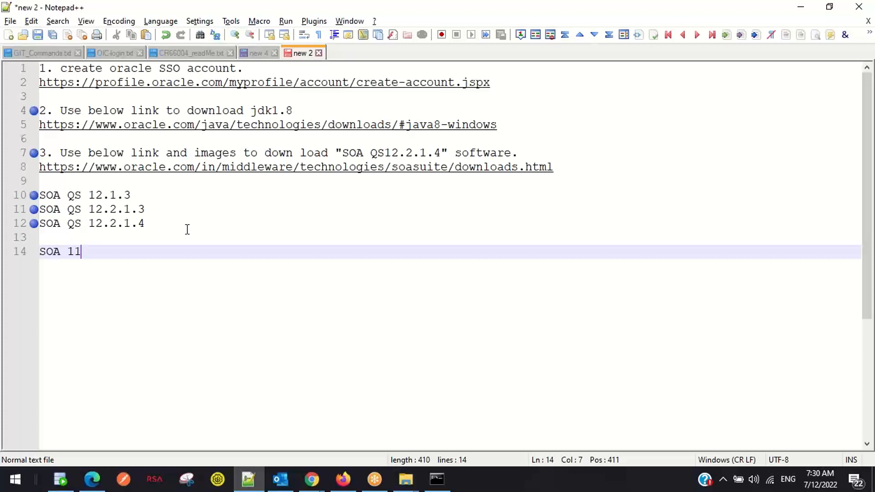
type("g")
Step: Change the "SOA 11g" line to "SOA 11.1.9"
left_click_drag(137, 220, 29, 200)
left_click(94, 254)
left_click_drag(93, 254, 29, 259)
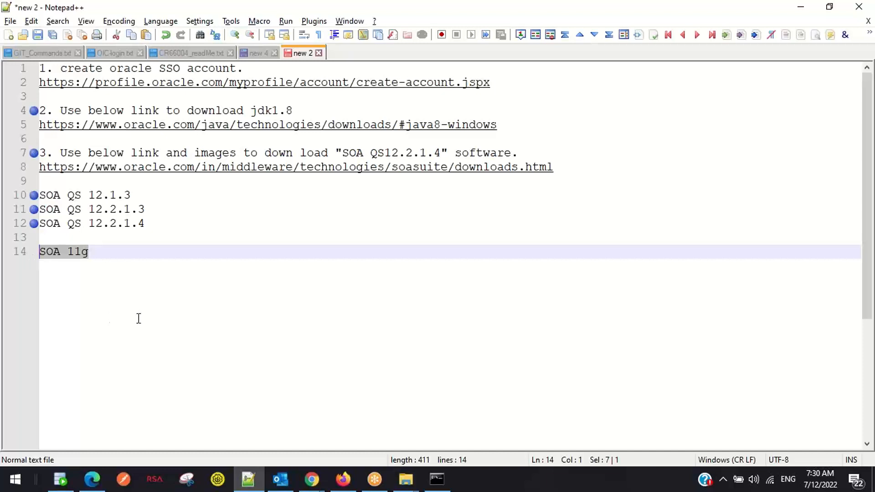
left_click(111, 269)
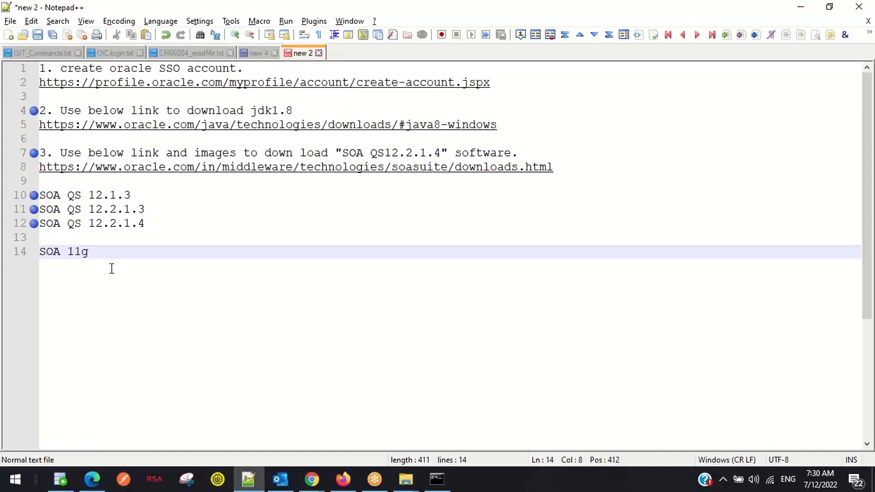
key("BackSpace")
type(".1.9")
key("shift+Home")
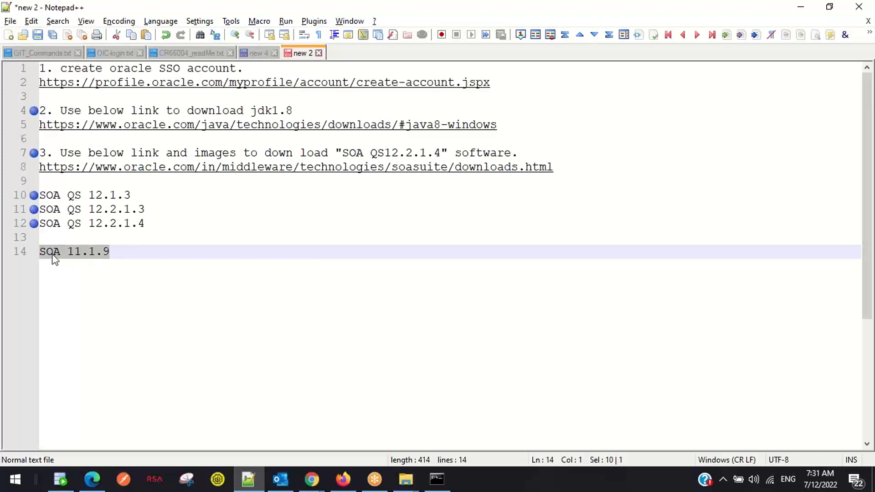
Step: Add an indented line "server setup" under the SOA 11.1.9 line
left_click(130, 251)
key("Return")
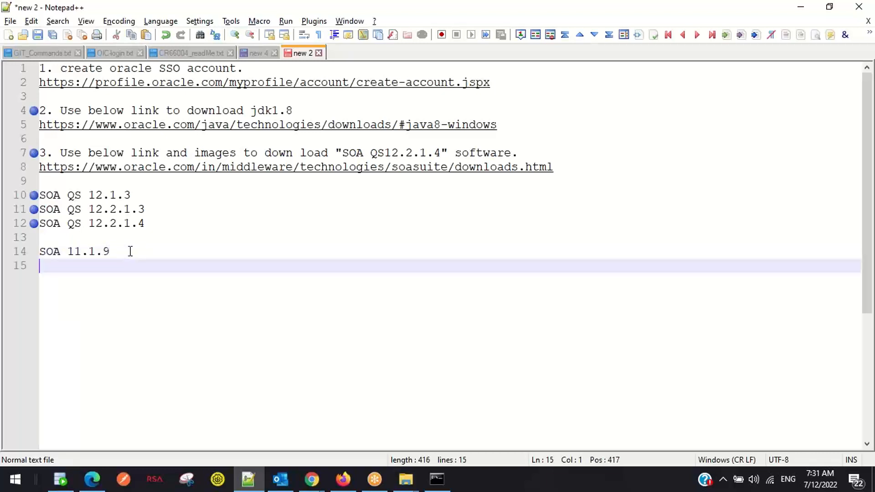
key("Tab")
type("server set")
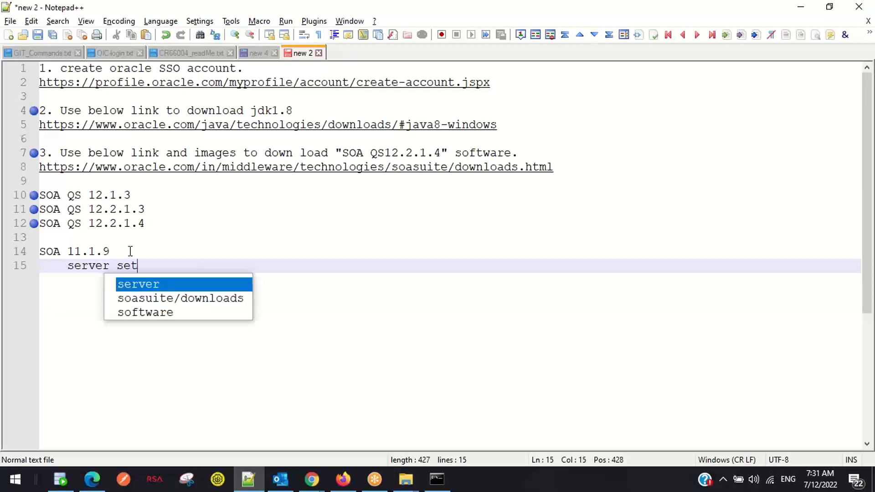
type("up")
Step: Add an indented line "IDE: Jdeveloper" below the server setup note, leaving one blank line between
key("Return")
key("Return")
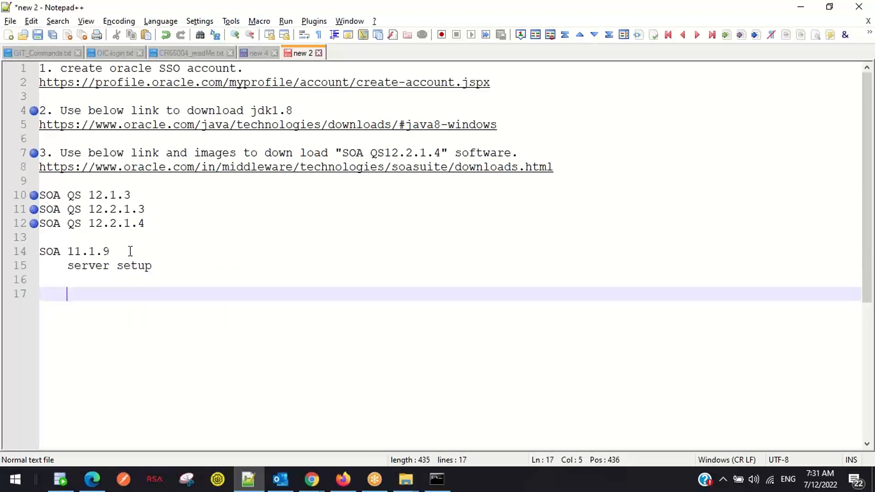
type("IDE: J")
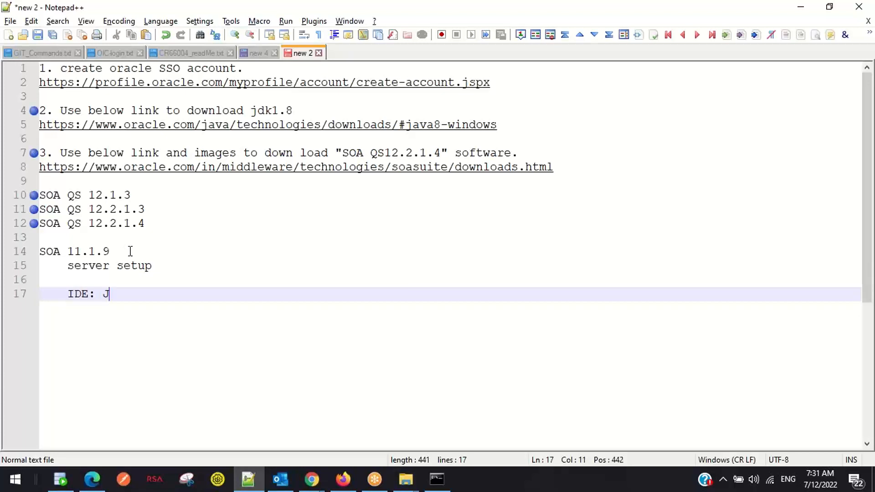
type("developer")
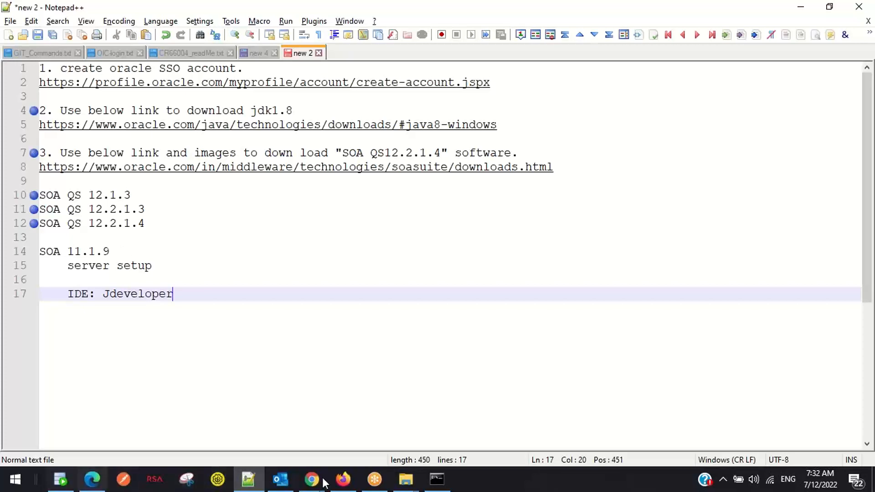
Step: Switch to Firefox and search Google for "IDE" in a new window
left_click(335, 488)
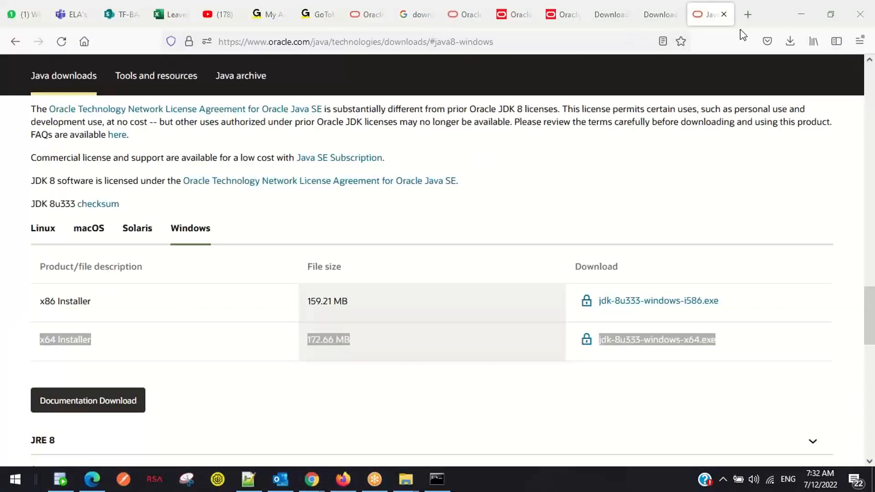
left_click(748, 15)
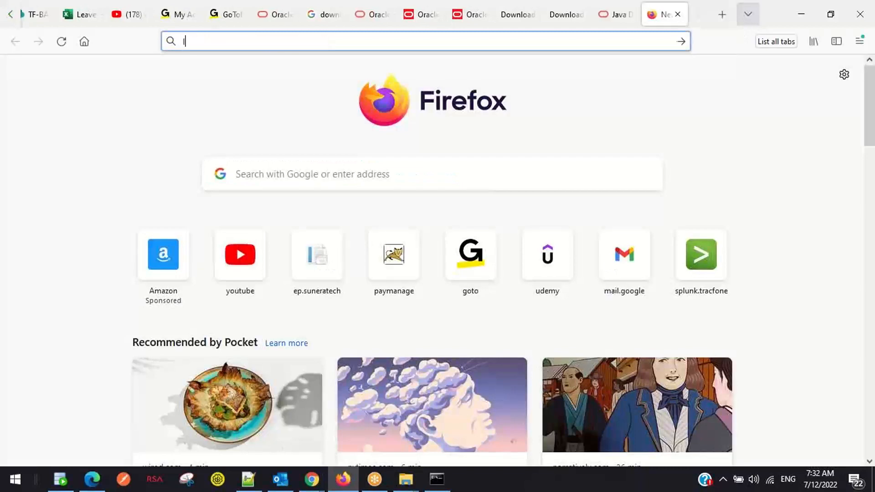
type("IDE")
key("shift+Return")
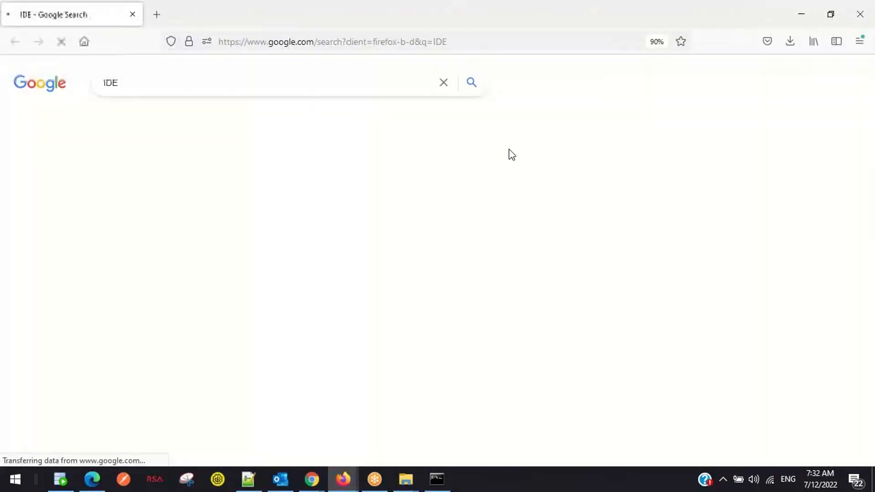
Step: Look through the IDE search results for the definition of an integrated development environment and example products
scroll(110, 256, "down", 3)
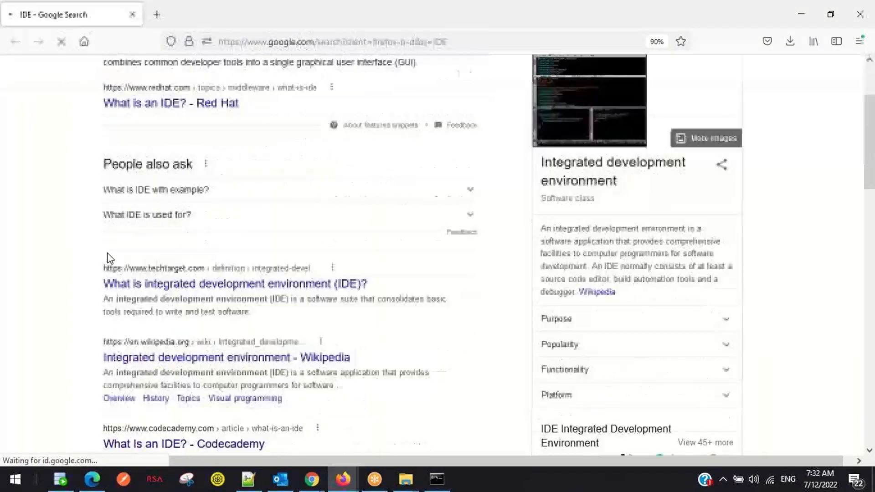
scroll(90, 247, "down", 5)
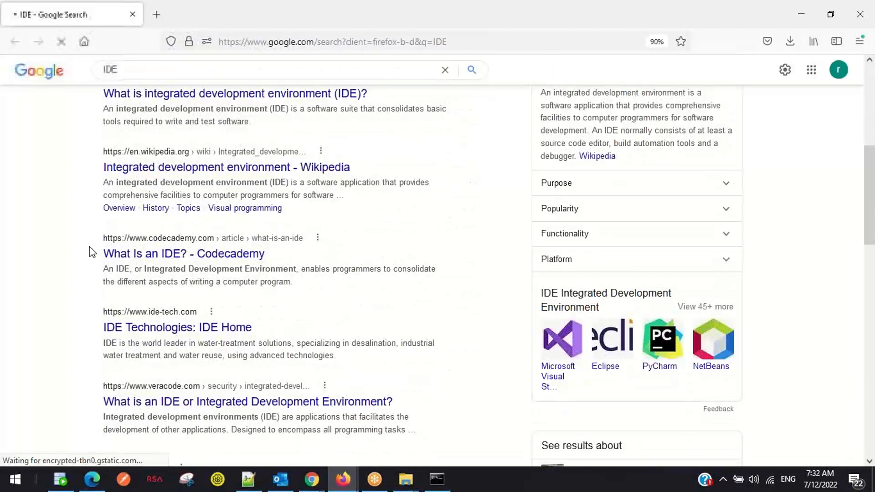
scroll(90, 248, "down", 5)
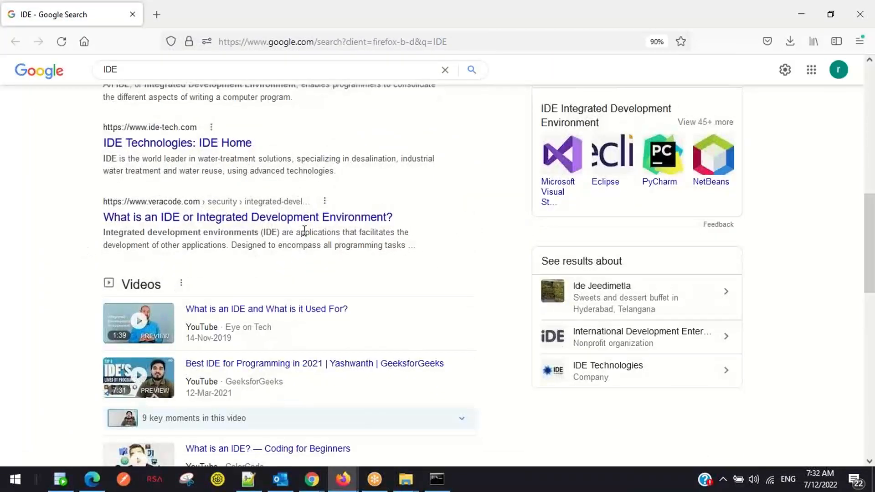
left_click(201, 224)
scroll(418, 218, "down", 1)
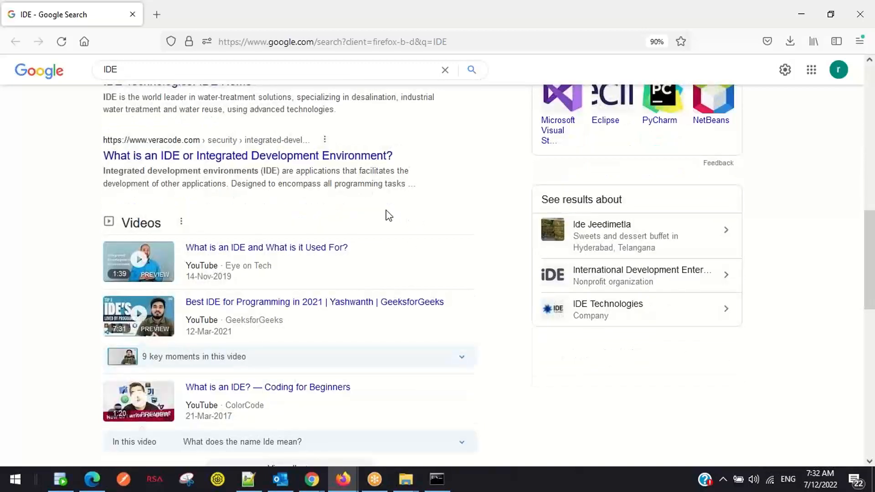
scroll(387, 215, "up", 1)
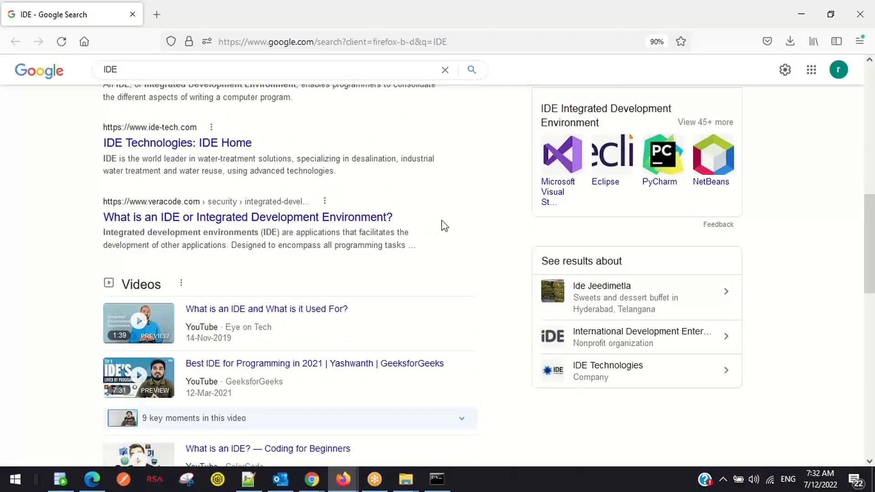
scroll(442, 221, "down", 4)
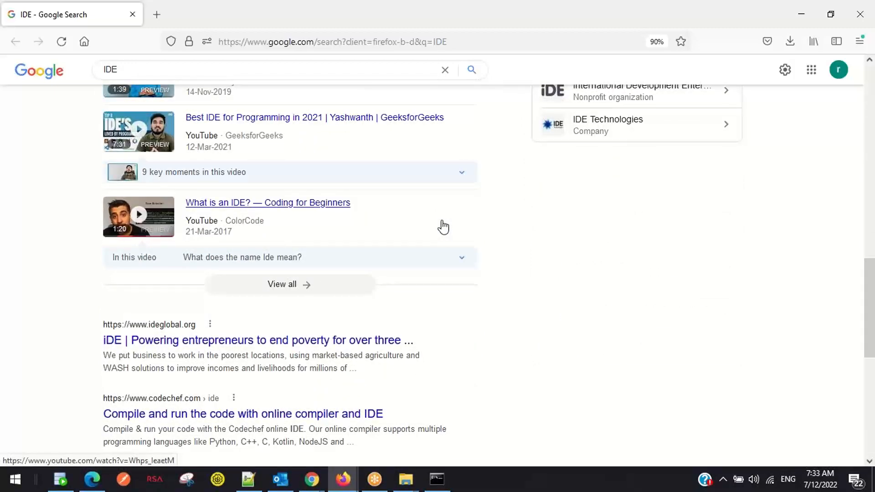
scroll(443, 225, "up", 10)
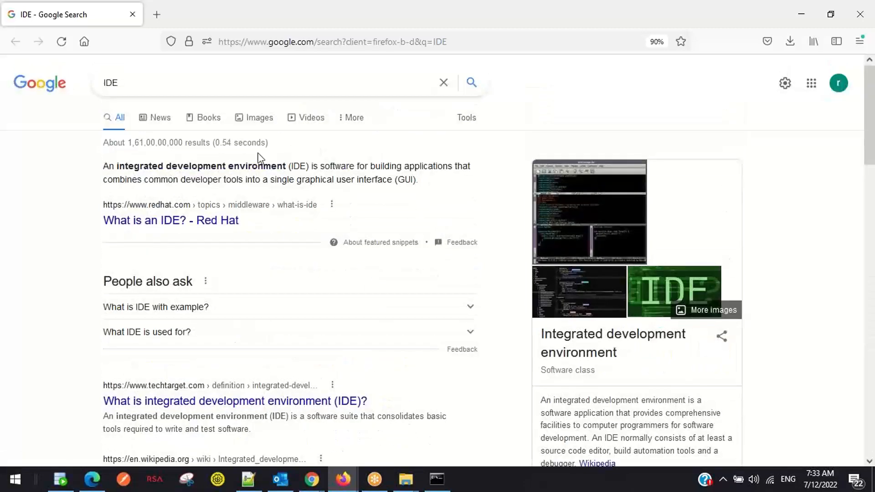
Step: Replace the Google search term with "java IDE" and run the search
left_click(139, 82)
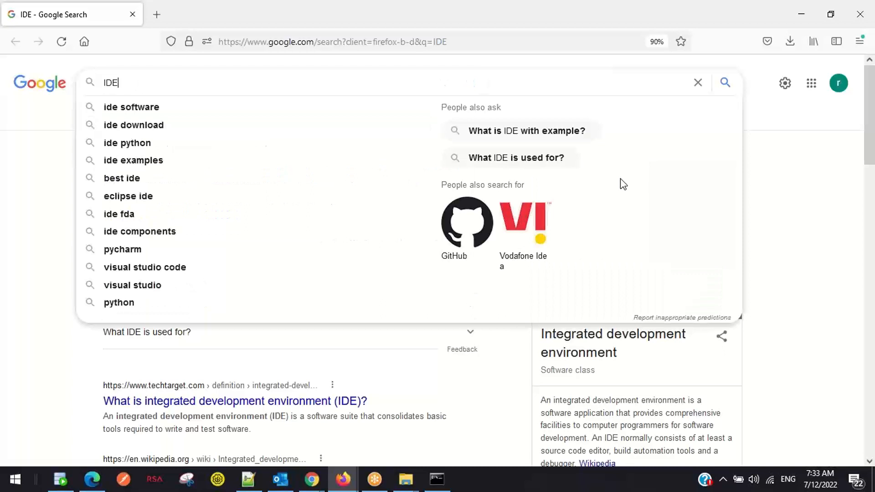
key("BackSpace")
key("BackSpace")
key("BackSpace")
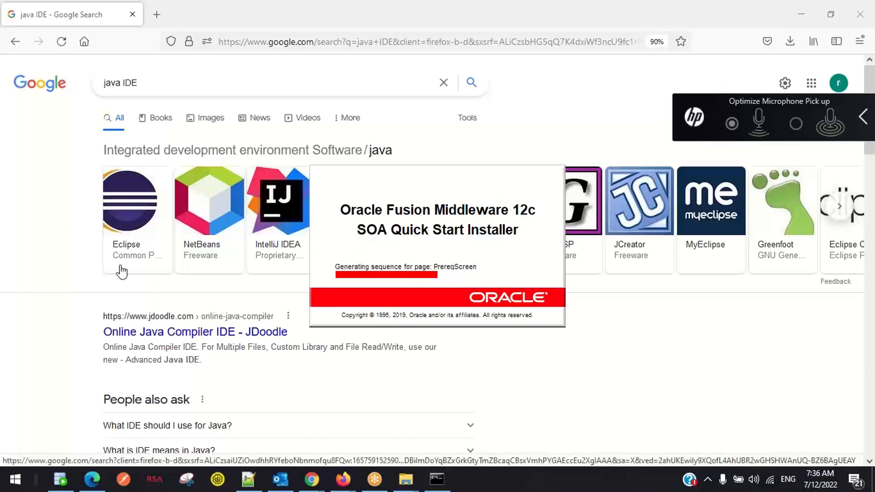
double_click(190, 21)
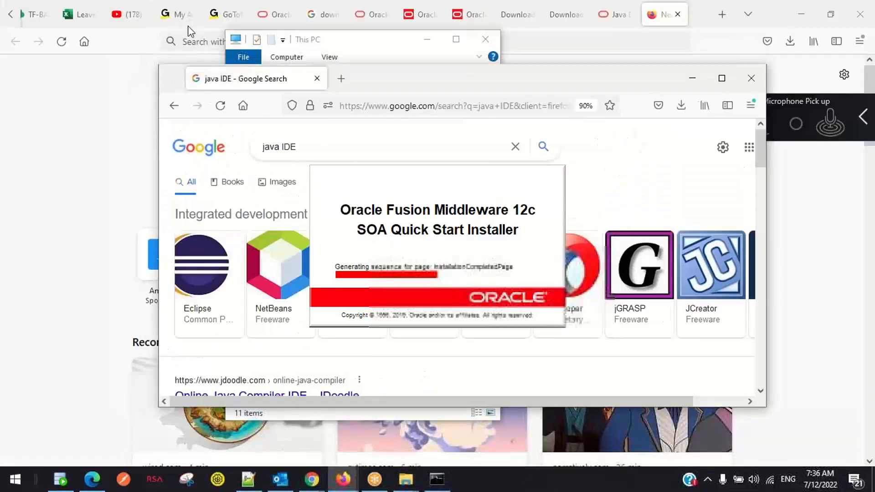
left_click_drag(556, 80, 413, 61)
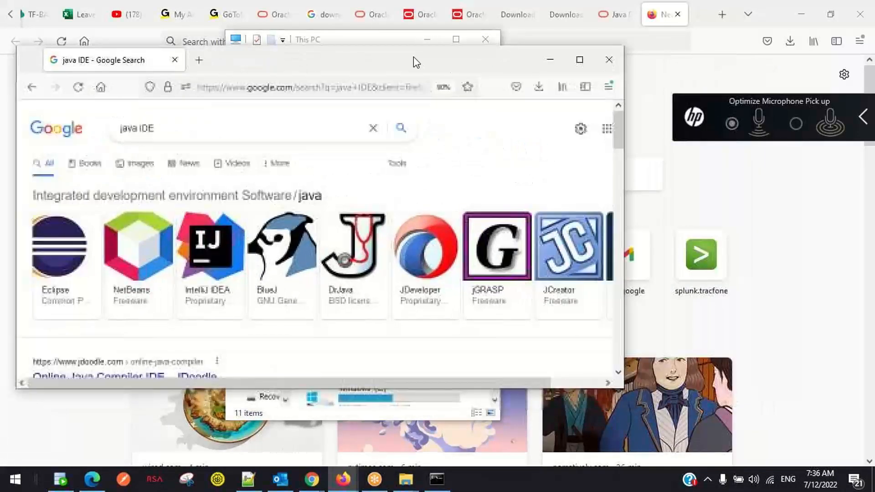
left_click(172, 88)
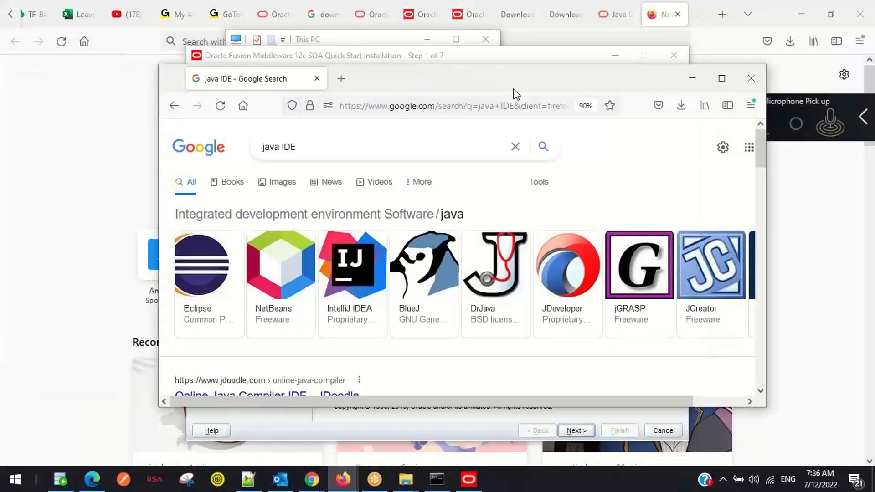
double_click(514, 90)
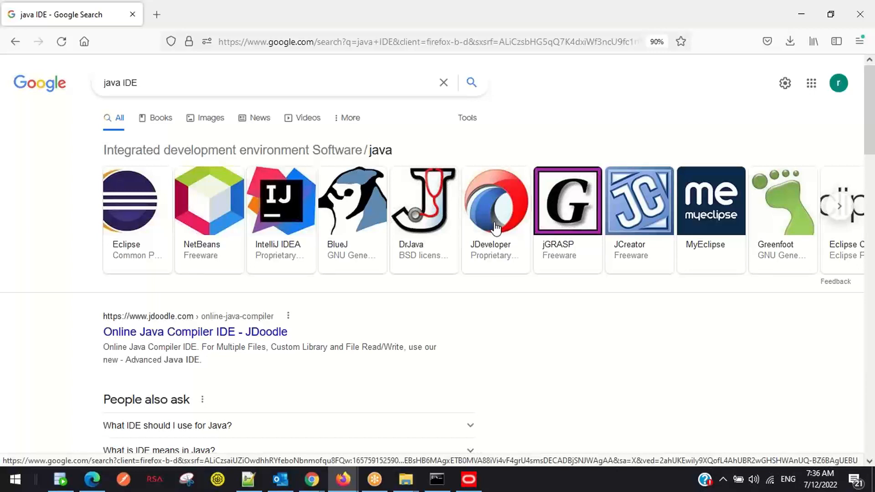
Step: Restore the Java IDE search window to a smaller size and minimize it to uncover the SOA Quick Start installer
double_click(201, 17)
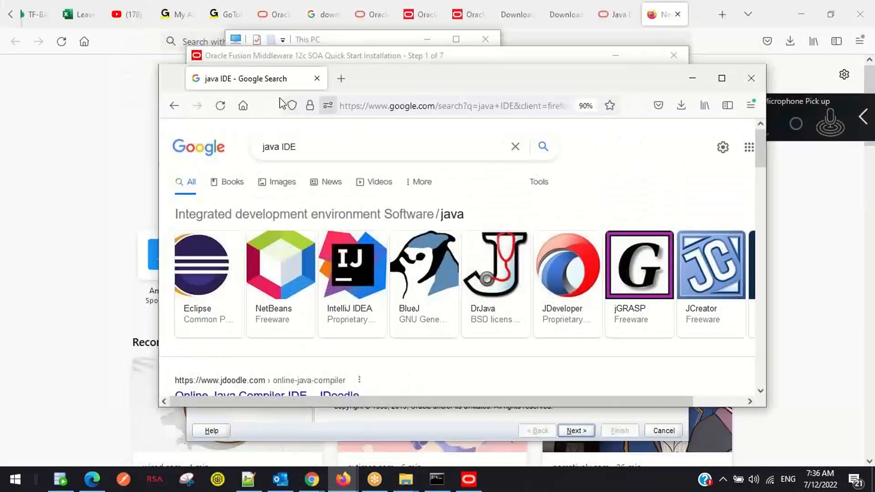
left_click_drag(541, 89, 361, 122)
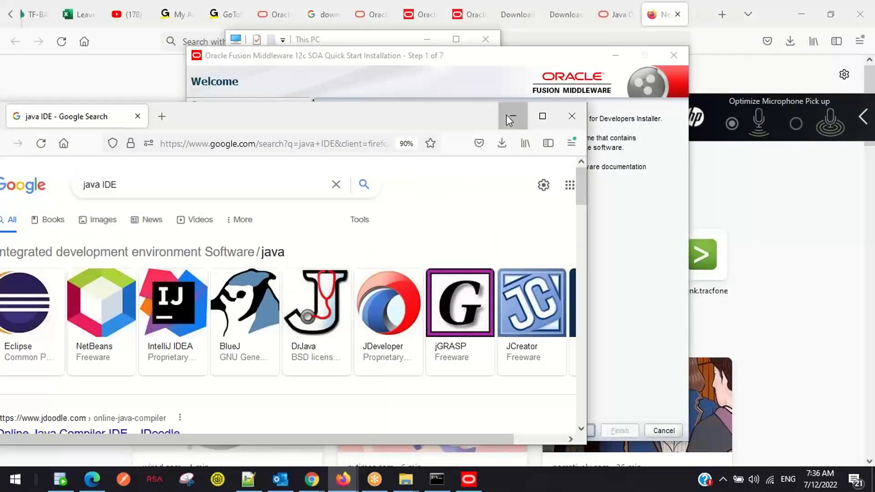
left_click(507, 114)
Step: Switch to Notepad++ and review the server setup, IDE and SOA 11.1.9 notes against the SOA QS version lines
left_click(248, 480)
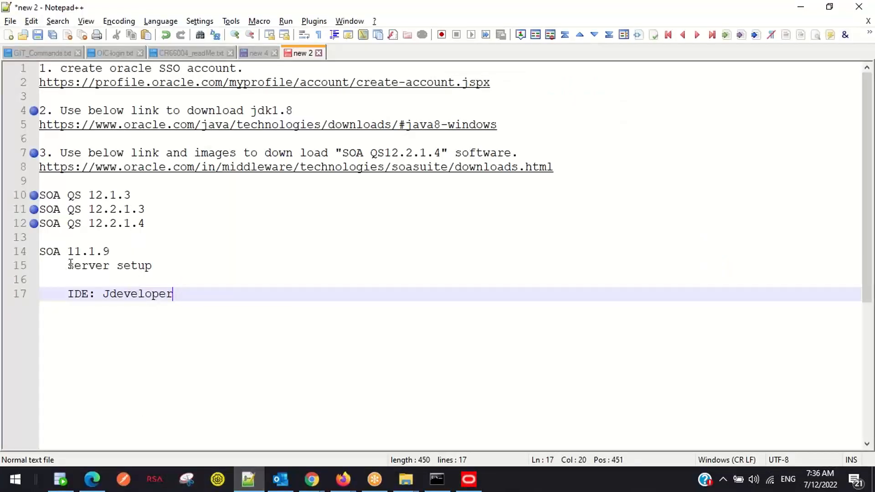
left_click_drag(67, 265, 202, 270)
left_click(67, 294)
left_click_drag(67, 294, 198, 295)
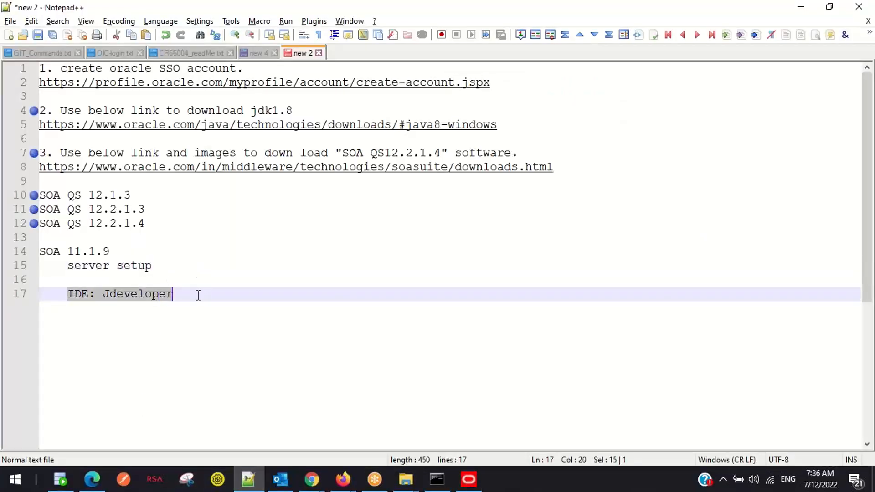
left_click_drag(113, 252, 14, 251)
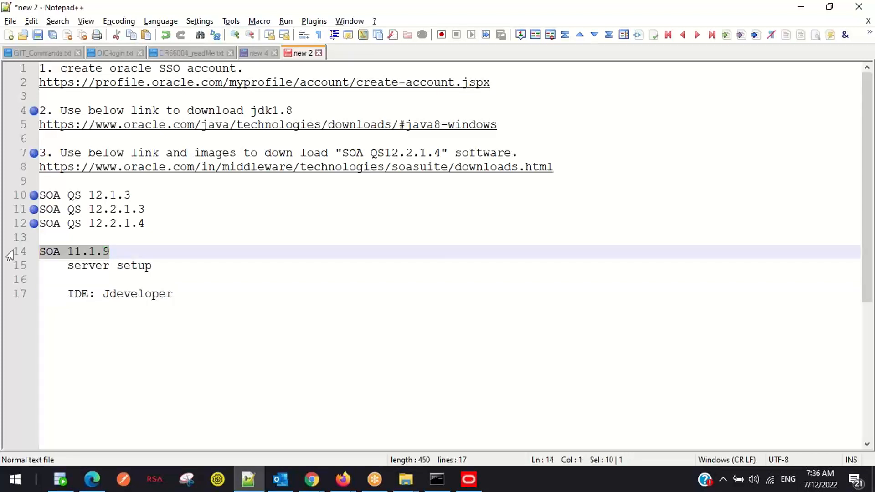
left_click(160, 227)
left_click_drag(157, 227, 33, 202)
left_click_drag(82, 225, 71, 228)
left_click(172, 225)
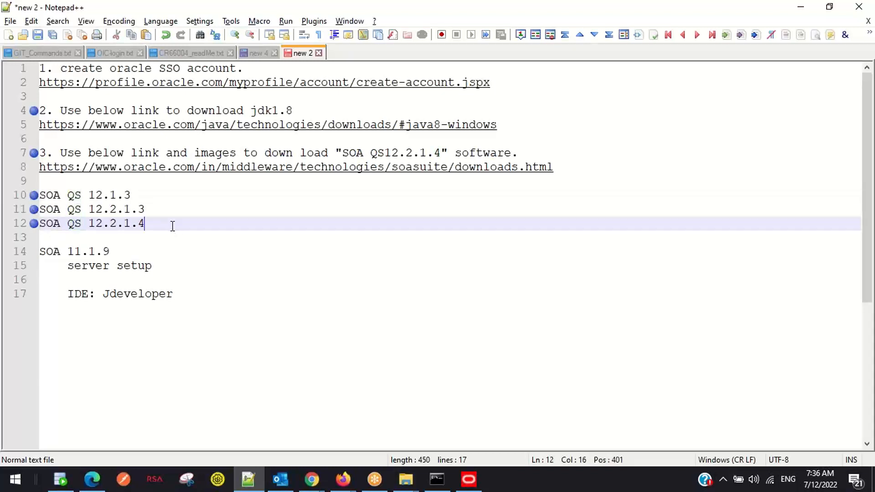
Step: Append "(server, Jdev etc)" to the SOA QS 12.2.1.4 line in the notes
type("()")
key("Left")
type("server,")
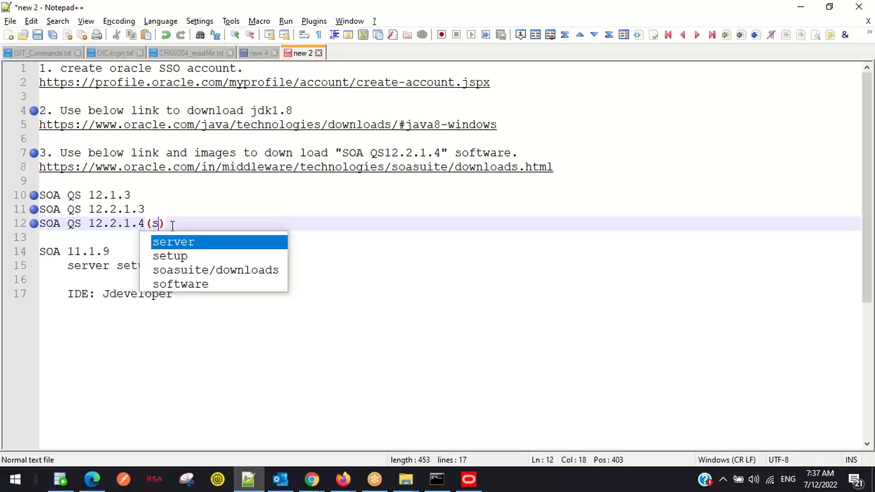
type(" Jdev")
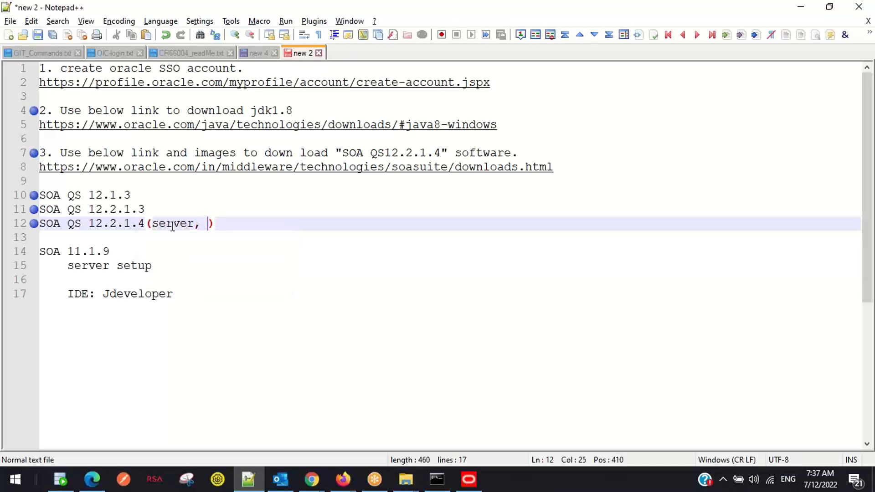
type(" etc")
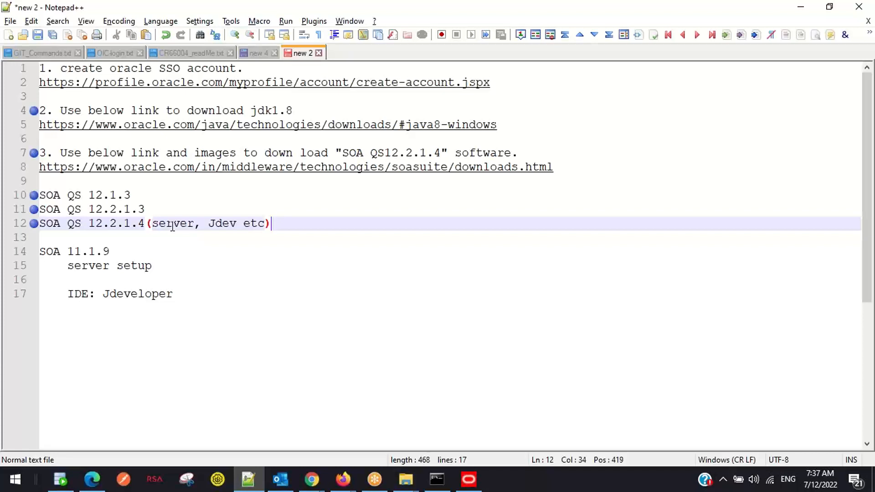
key("shift+Home")
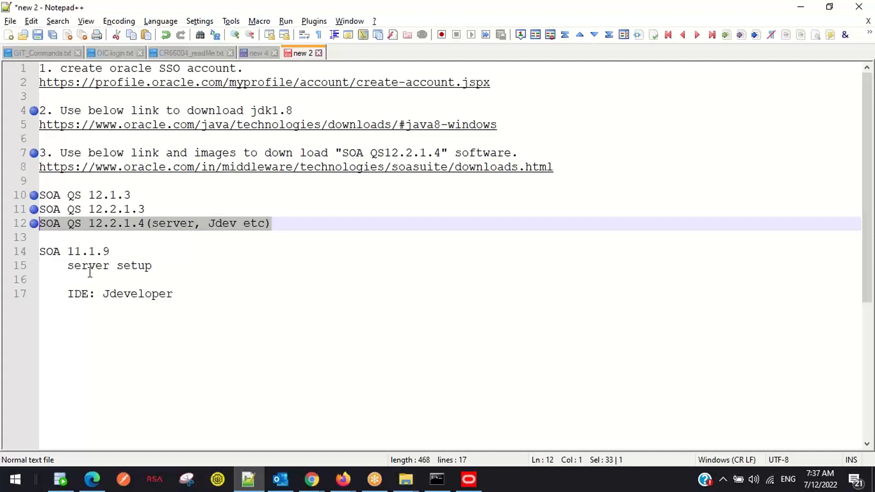
left_click(83, 224)
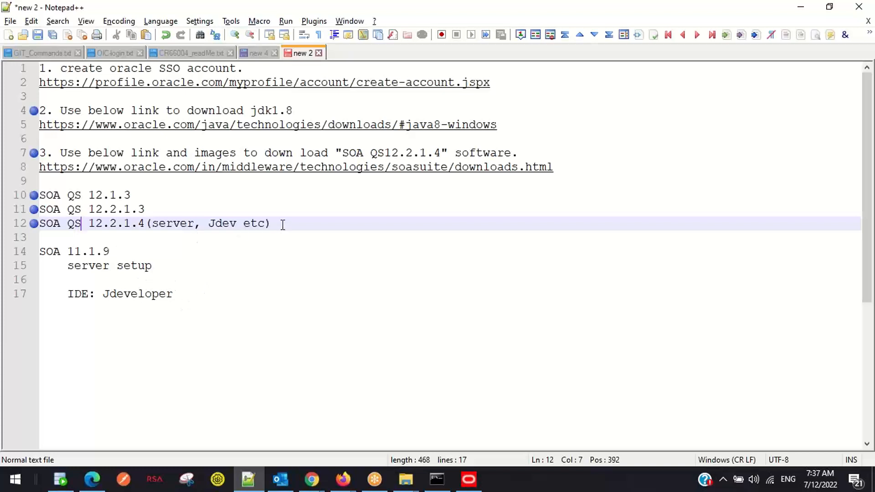
left_click_drag(278, 223, 147, 223)
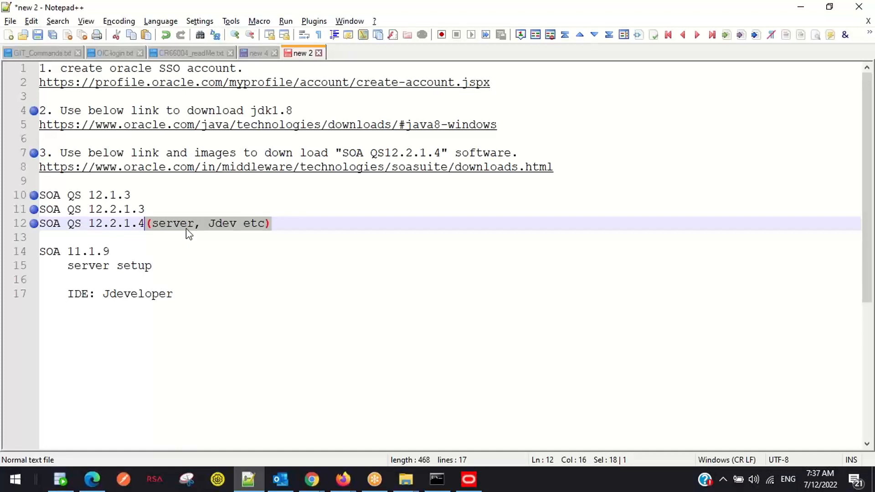
left_click(267, 226)
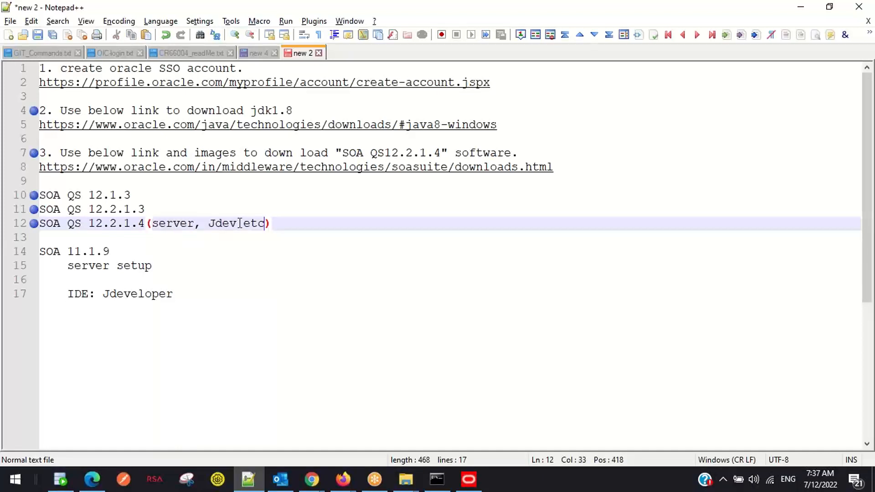
left_click(243, 223, "shift")
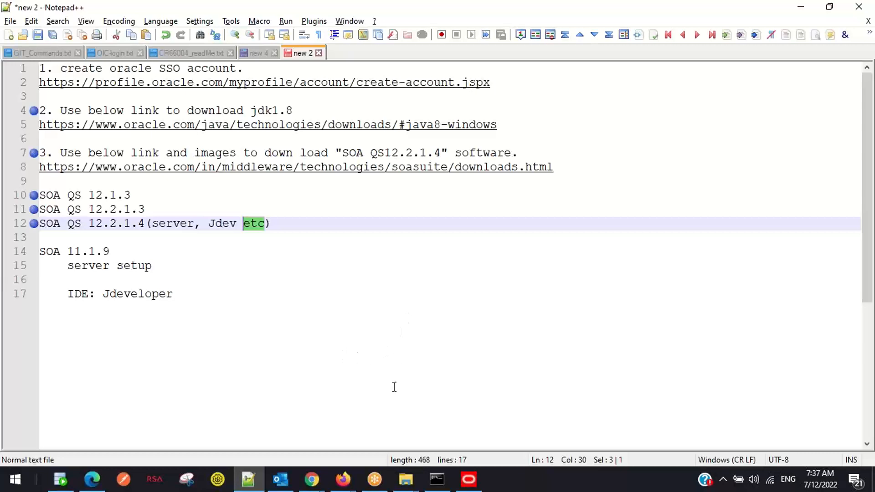
Step: Switch to the SOA Quick Start installer and advance to Installation Location, keeping Skip Auto Updates selected
left_click(437, 479)
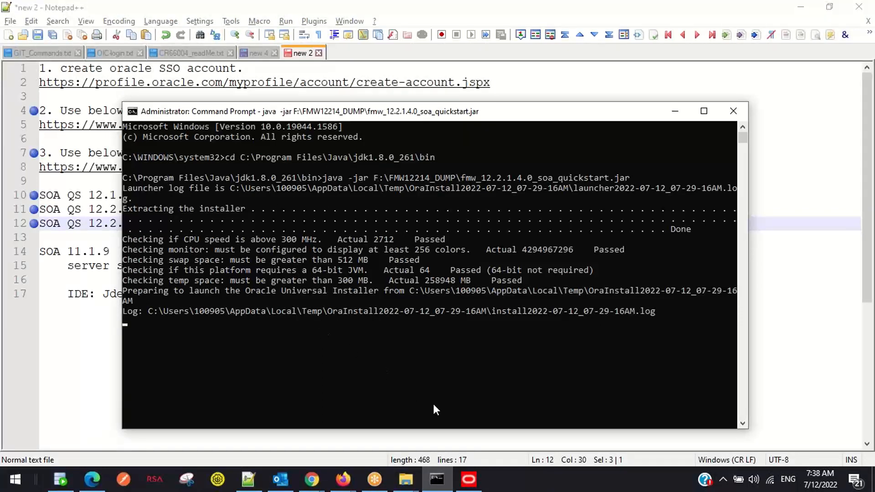
left_click(470, 480)
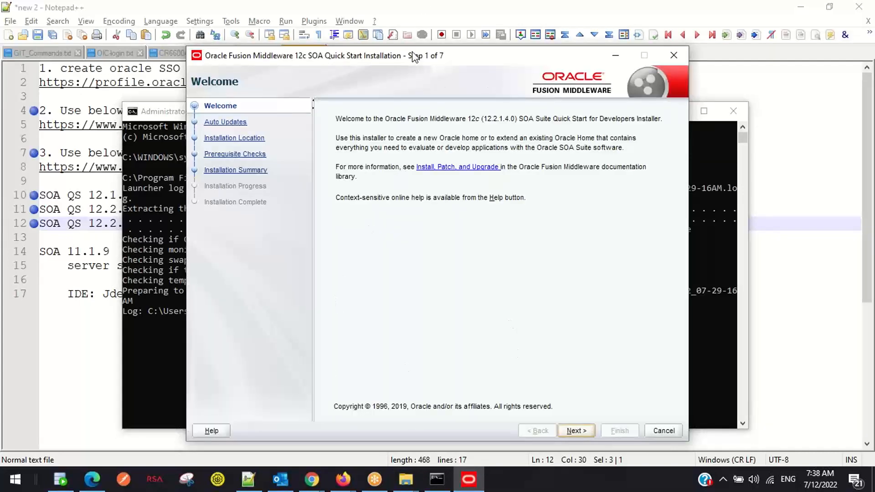
left_click_drag(413, 55, 306, 37)
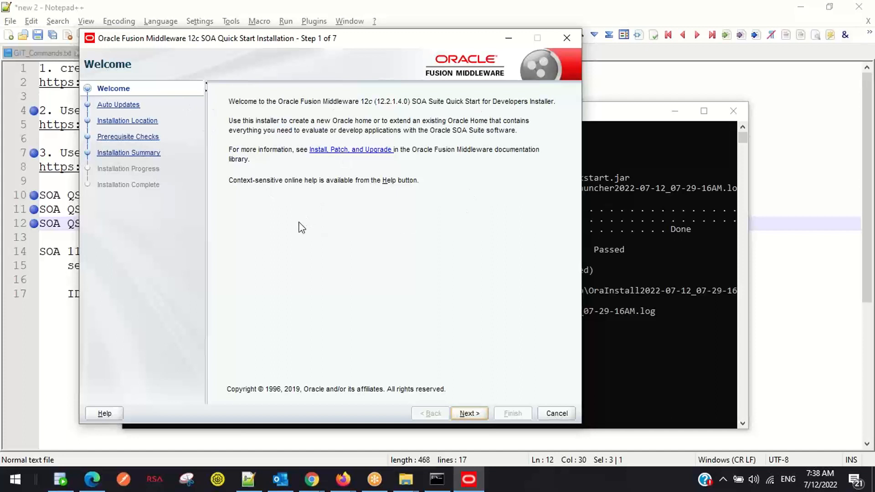
left_click(469, 415)
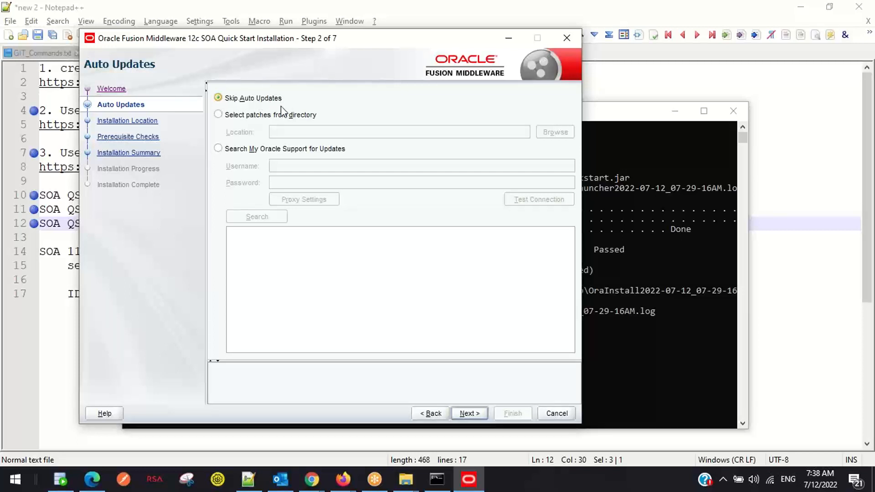
left_click(468, 415)
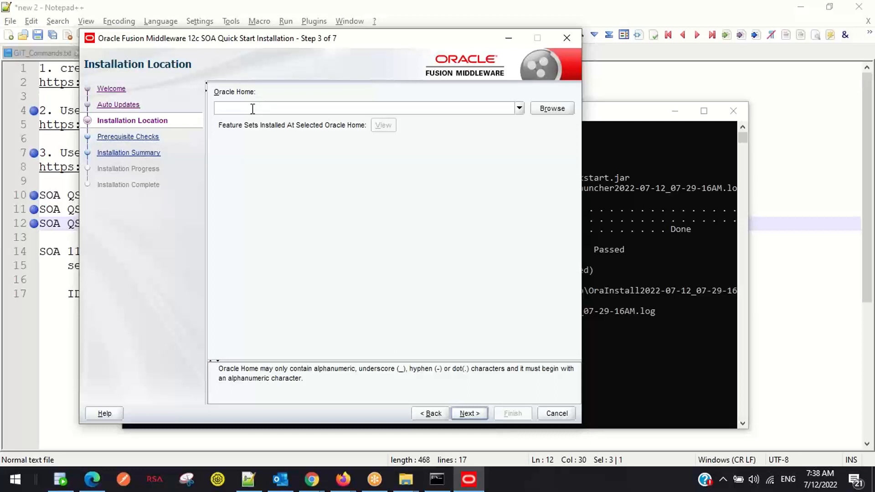
Step: Choose C:\SOAQS12214\Oracle\Middleware\Oracle_Home as the Oracle Home and copy the whole path
left_click(518, 108)
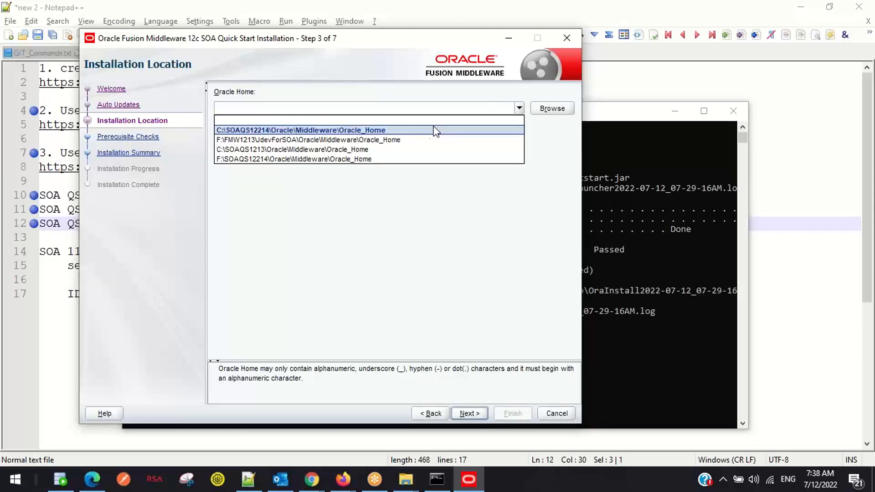
left_click(420, 131)
left_click(268, 108)
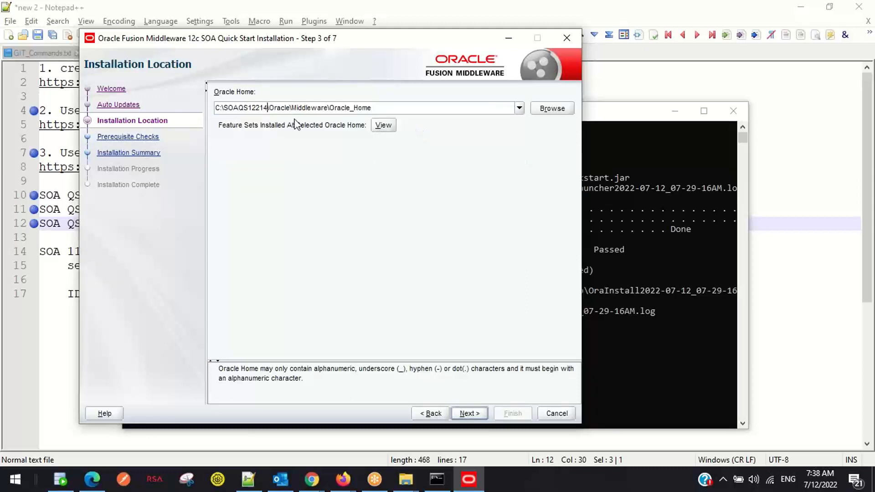
key("ctrl+a")
key("ctrl+c")
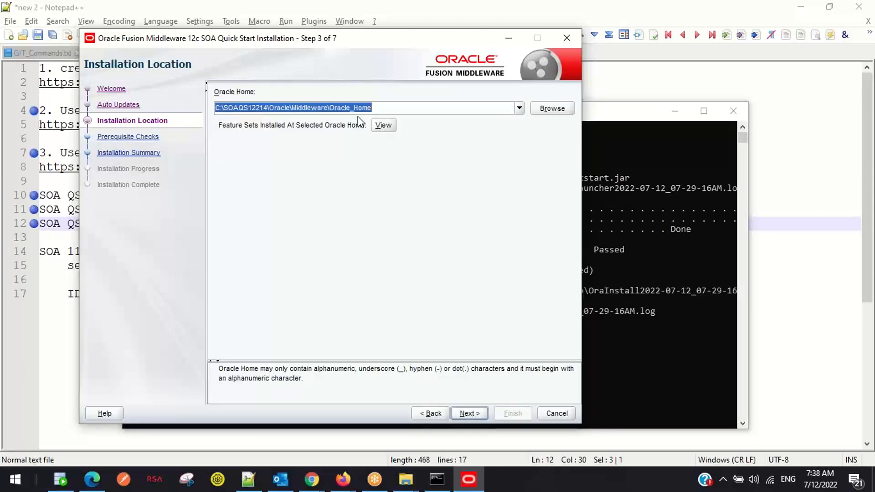
Step: Switch to Notepad++ and paste the Oracle Home path on a new line below the IDE note, leaving a blank line between
left_click(237, 474)
left_click(174, 375)
key("Return")
key("Return")
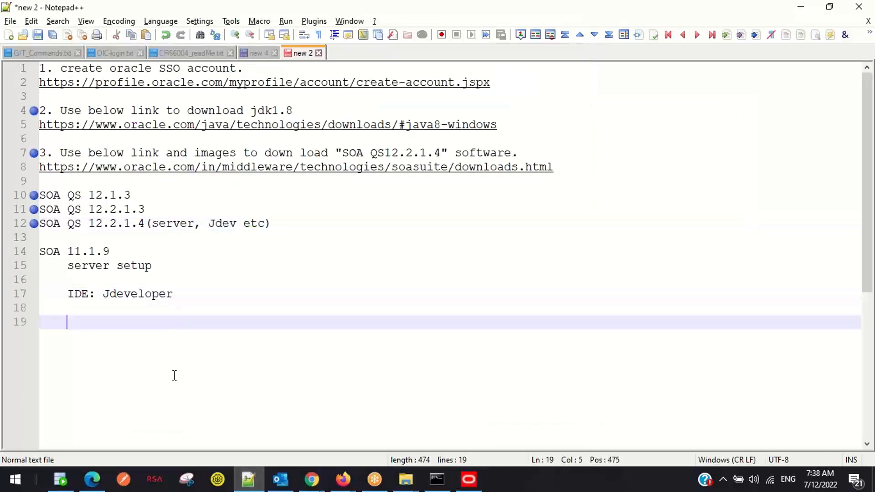
key("Home")
key("ctrl+v")
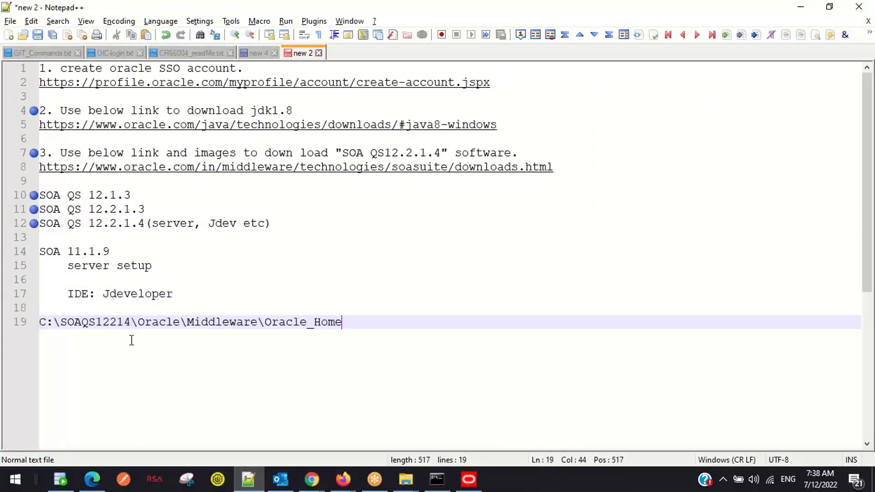
Step: Add "_TRAINING" to the SOAQS12214 folder name in the pasted path
left_click(131, 322)
type("_")
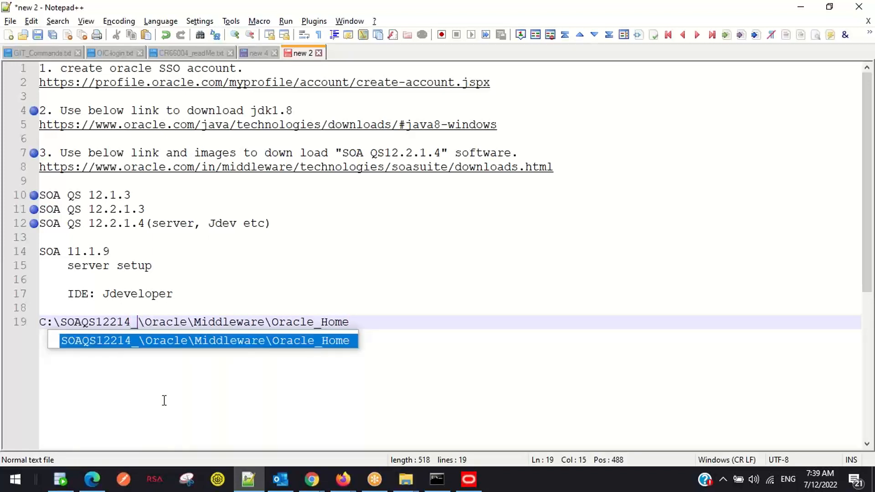
type("TRAINING")
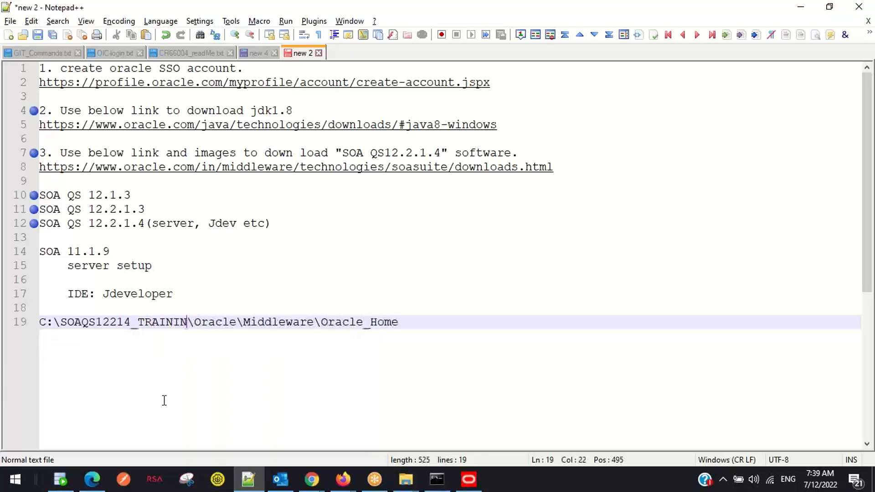
key("Escape")
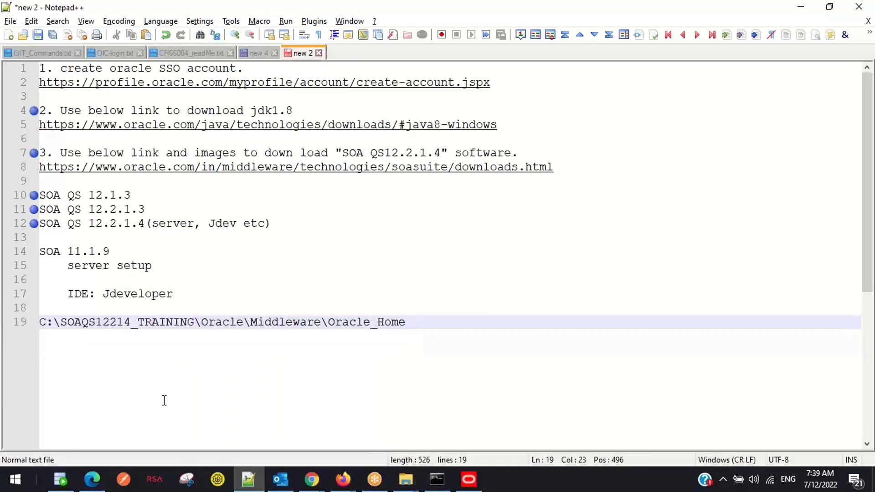
Step: Examine the Oracle Home path, comparing the custom SOAQS12214_TRAINING folder with the Oracle\Middleware\Oracle_Home part
left_click_drag(201, 323, 406, 324)
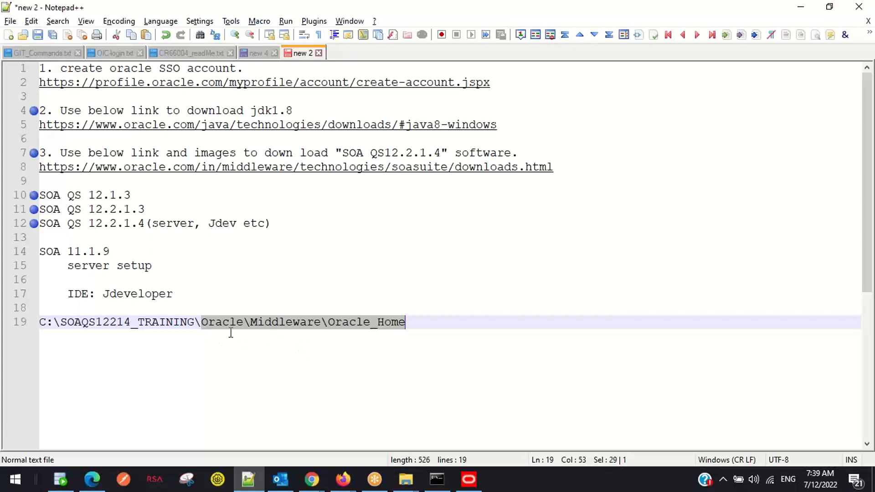
left_click(188, 342)
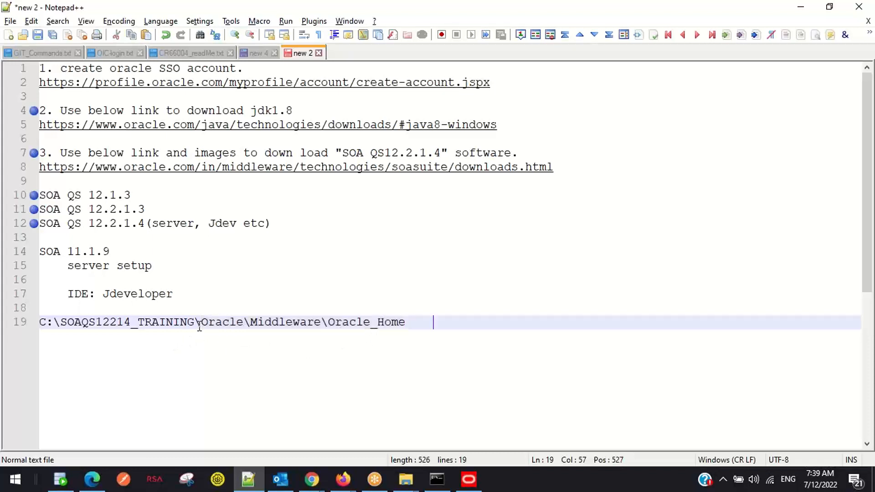
left_click_drag(194, 322, 61, 322)
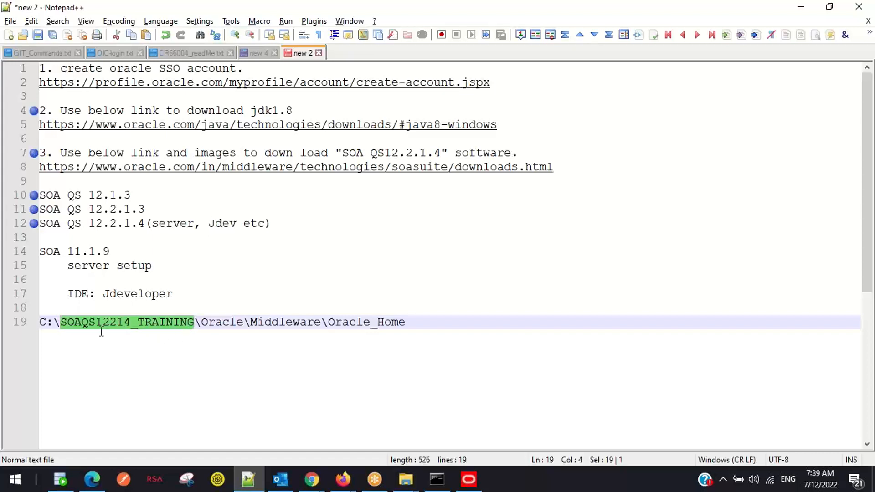
left_click(197, 340)
left_click(198, 322)
left_click_drag(198, 322, 410, 325)
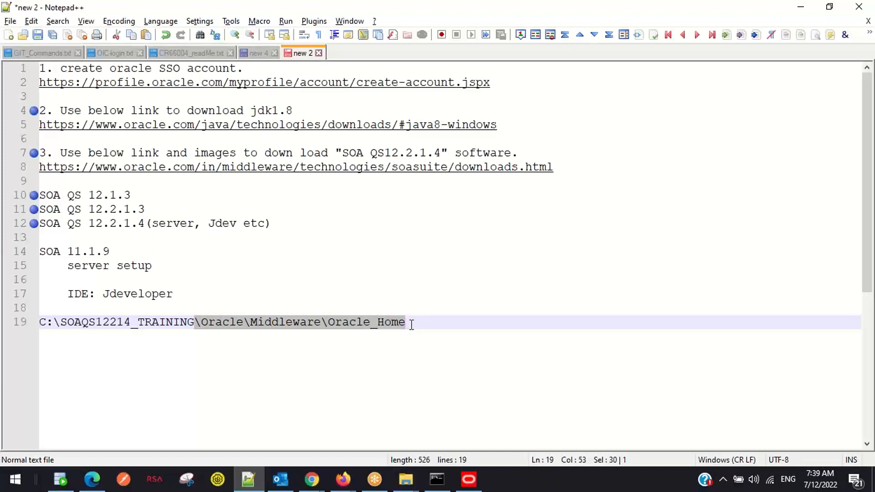
left_click(423, 323)
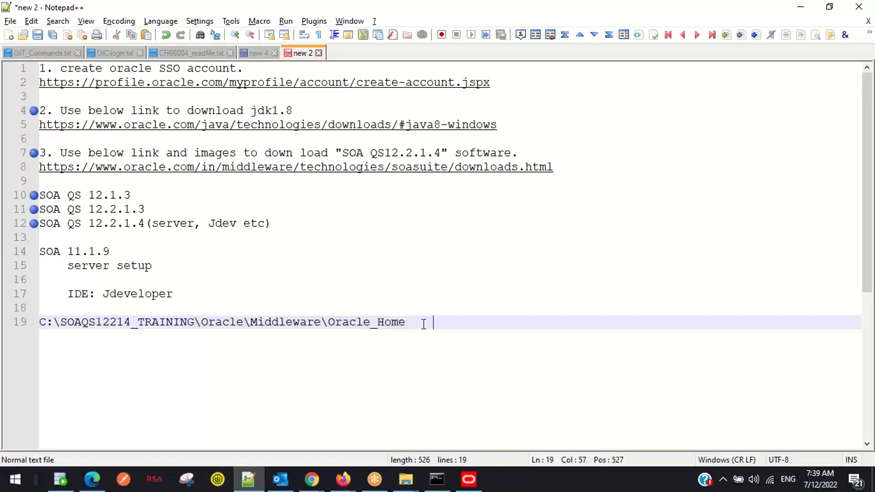
left_click_drag(409, 323, 37, 322)
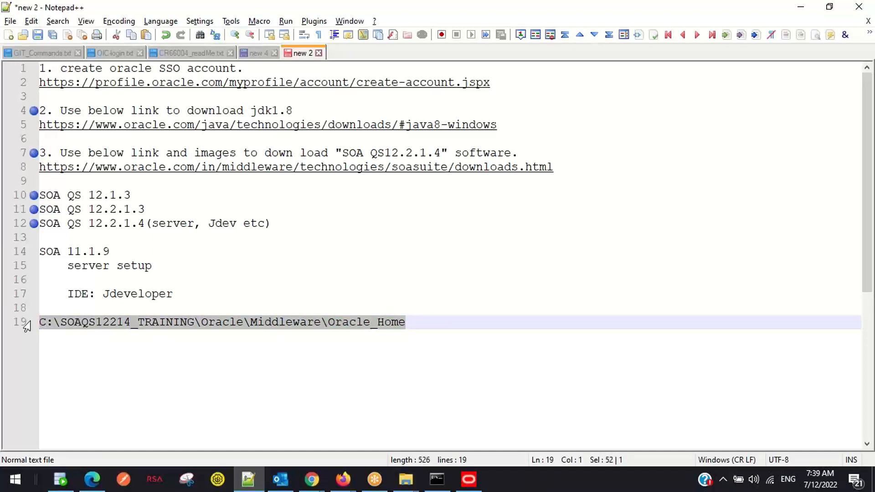
key("alt")
left_click(192, 375)
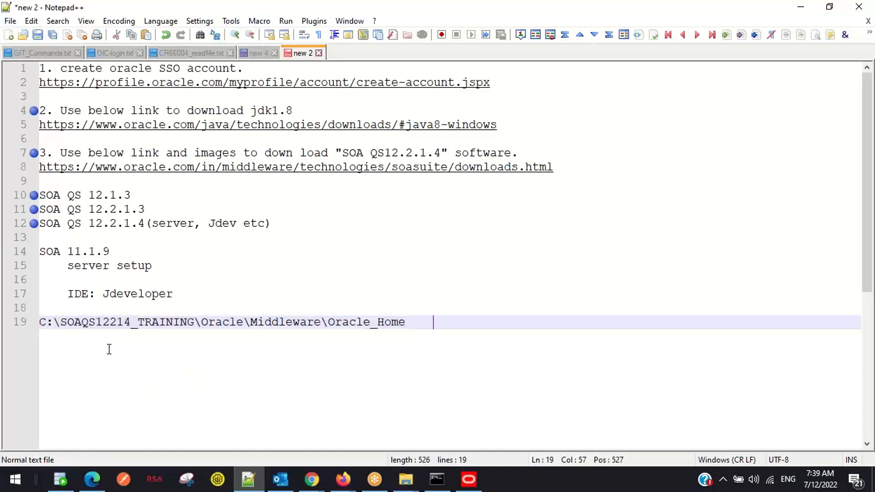
left_click(97, 322)
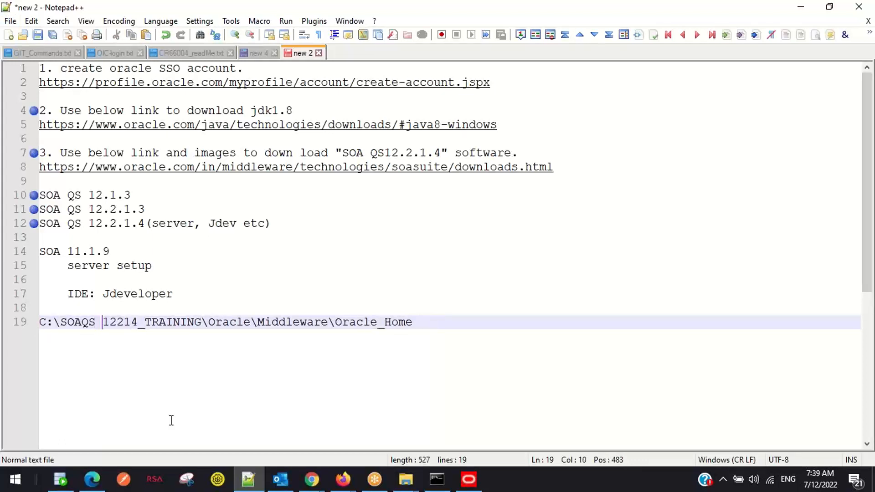
left_click(145, 323)
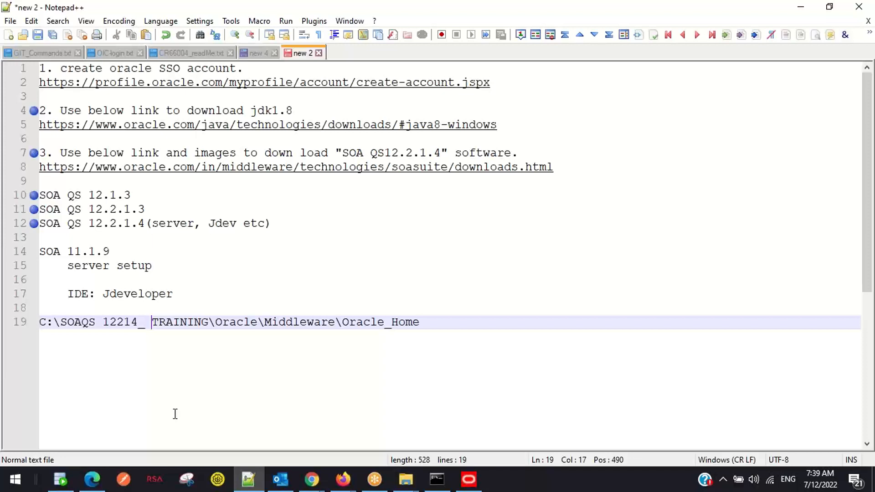
key("BackSpace")
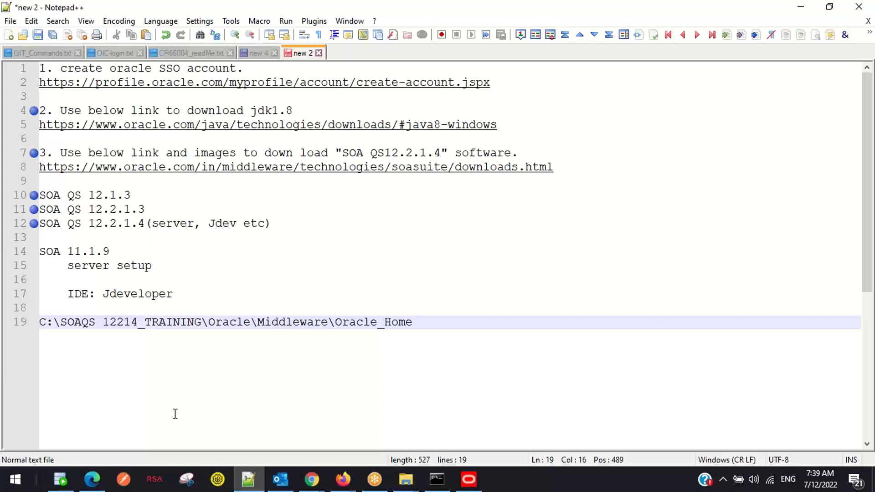
key("Left")
key("Left")
key("Left")
key("Left")
key("Left")
key("Left")
key("BackSpace")
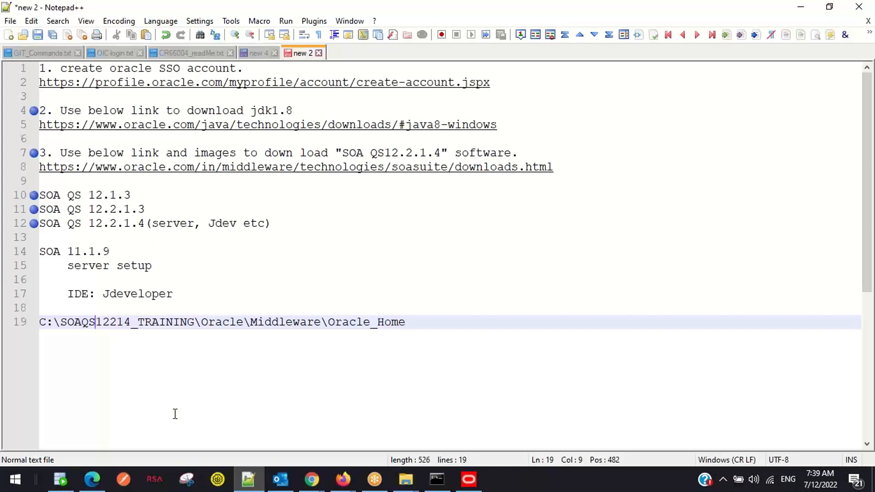
Step: Remove the trailing whitespace after Oracle_Home and copy the full path C:\SOAQS12214_TRAINING\Oracle\Middleware\Oracle_Home
key("End")
key("shift+Home")
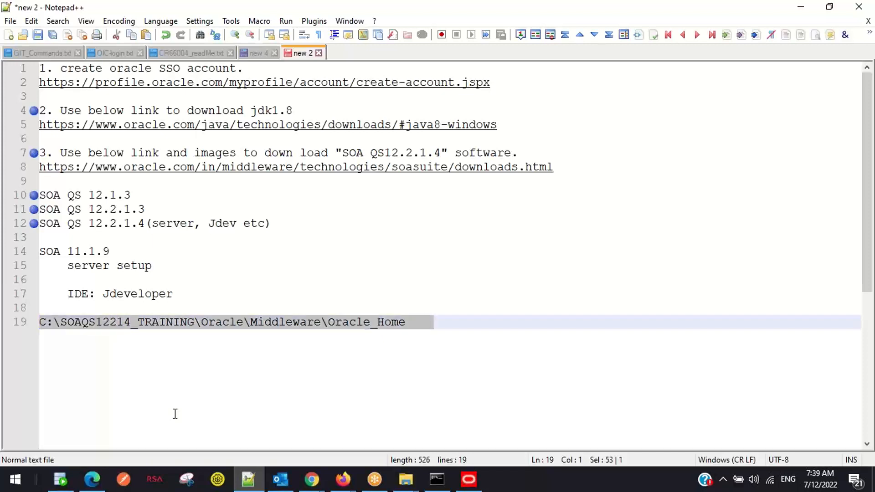
key("End")
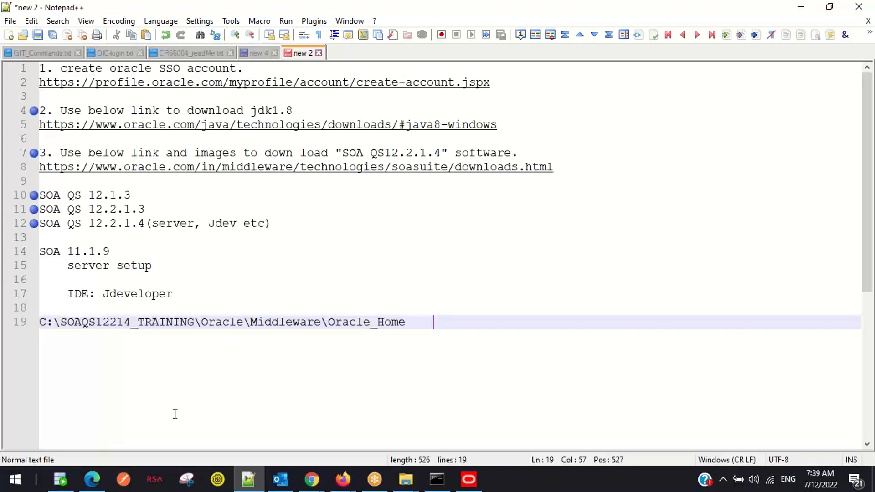
key("BackSpace")
key("shift+Home")
key("ctrl+c")
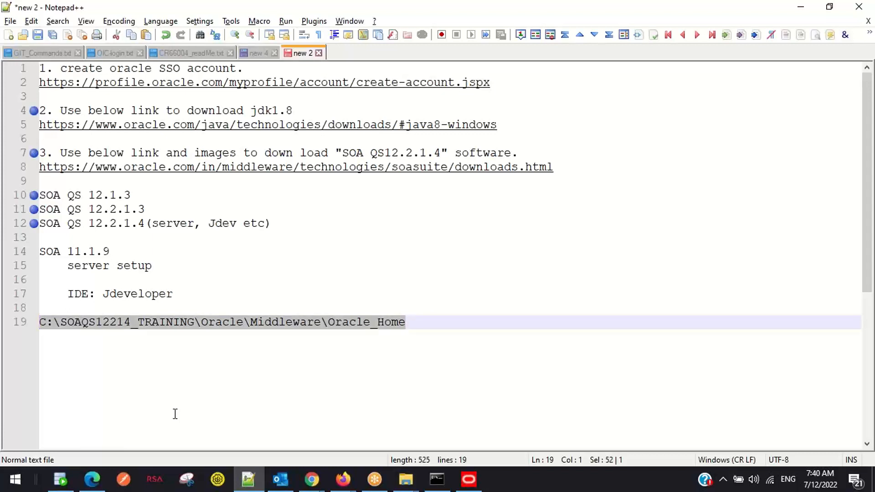
Step: Switch to the SOA Quick Start installer, set the Oracle Home to C:\SOAQS12214_TRAINING\Oracle\Middleware\Oracle_Home and continue to the prerequisite checks
key("alt+Tab")
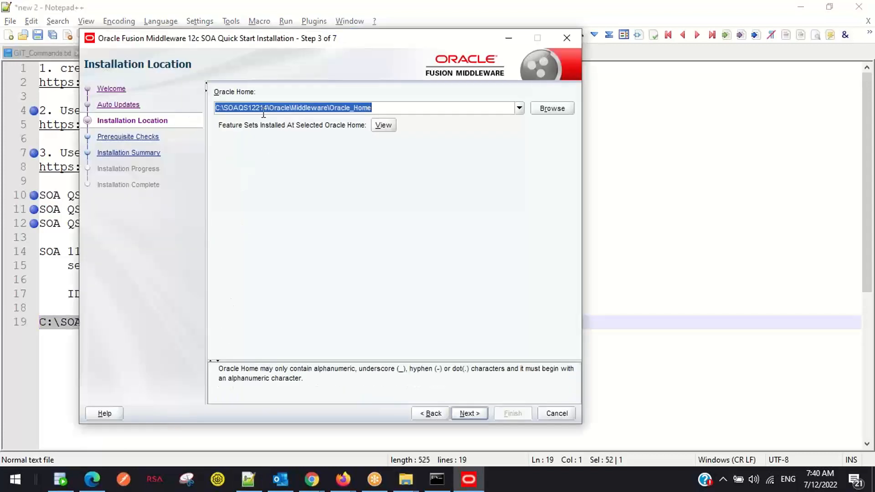
key("ctrl+v")
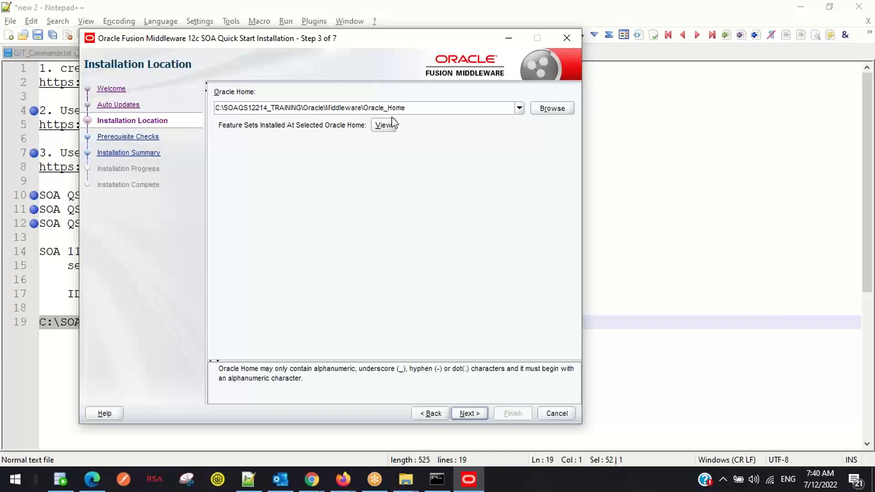
left_click(467, 413)
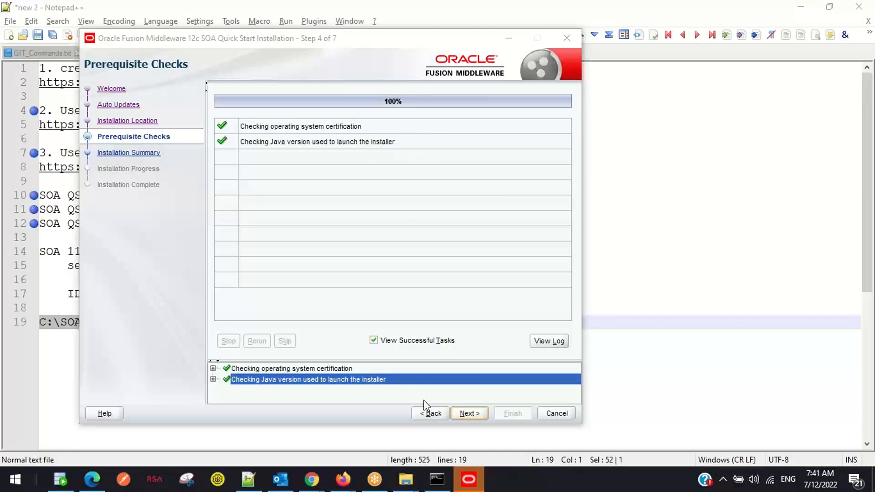
Step: Switch to the Command Prompt, review the installer's launch output and minimize the window again
left_click(436, 480)
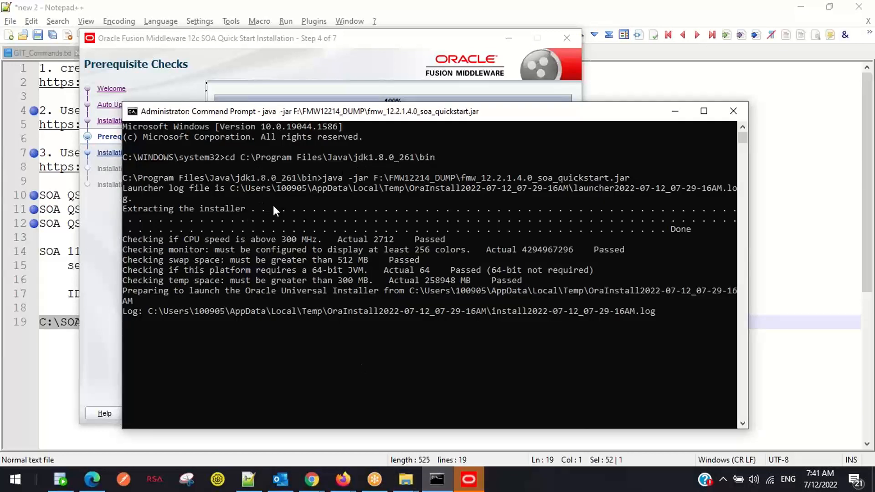
left_click_drag(472, 111, 387, 111)
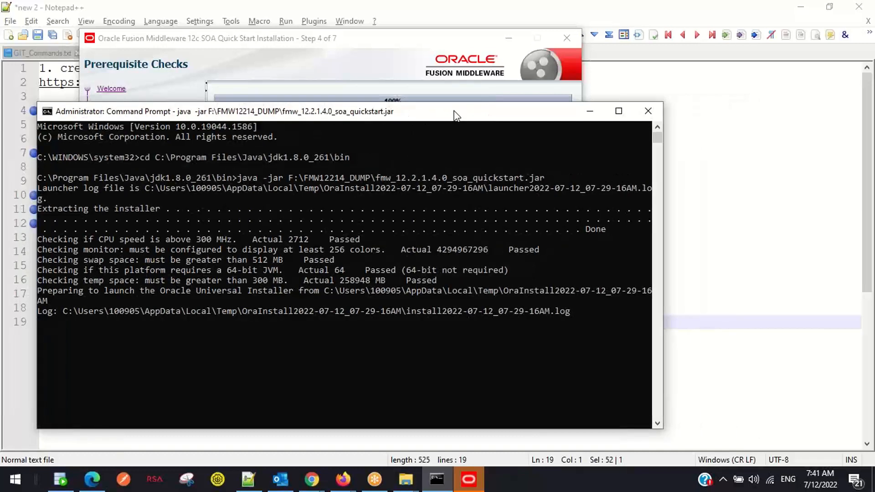
left_click(589, 111)
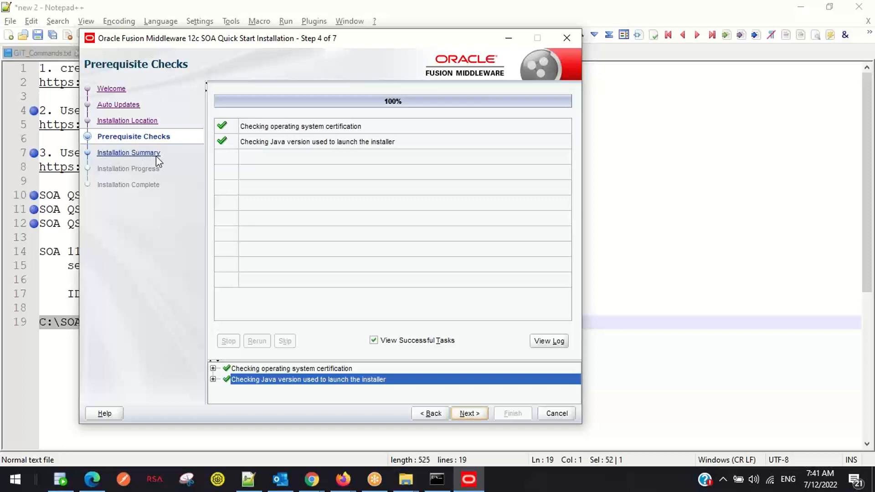
Step: Continue to the Installation Summary and examine the installation location, disk space and the full list of feature sets to install
left_click(471, 416)
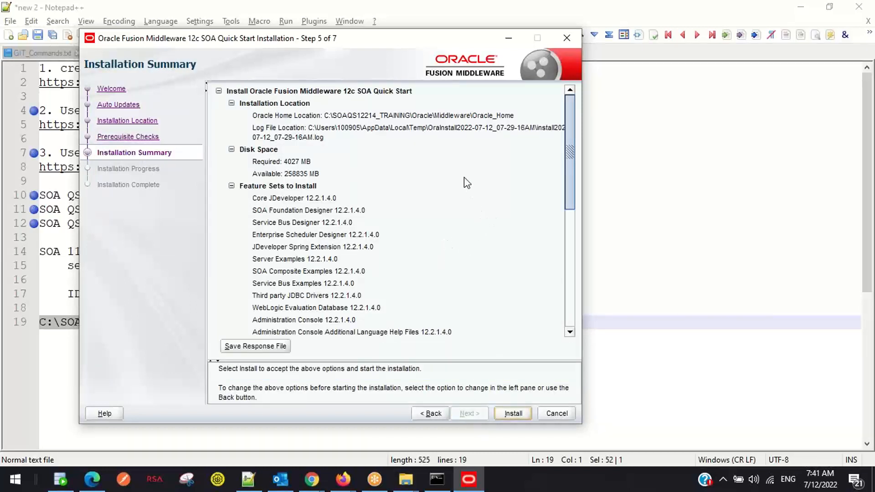
scroll(466, 182, "down", 1)
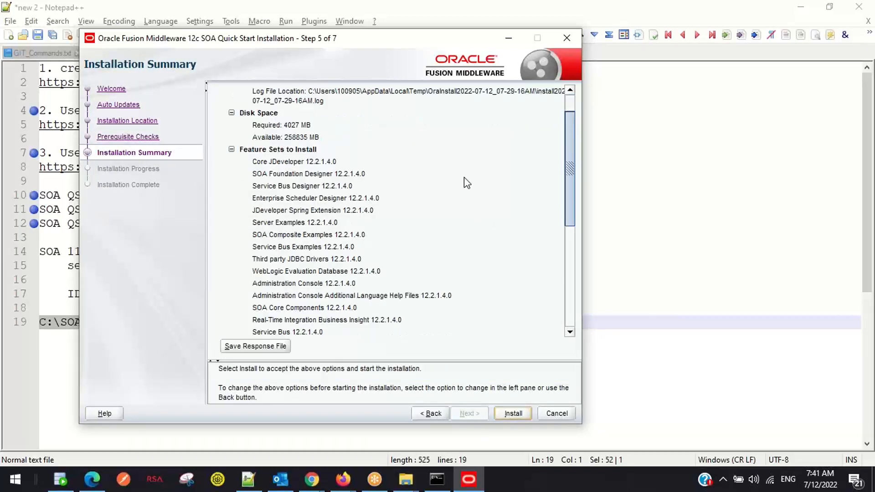
scroll(344, 186, "down", 1)
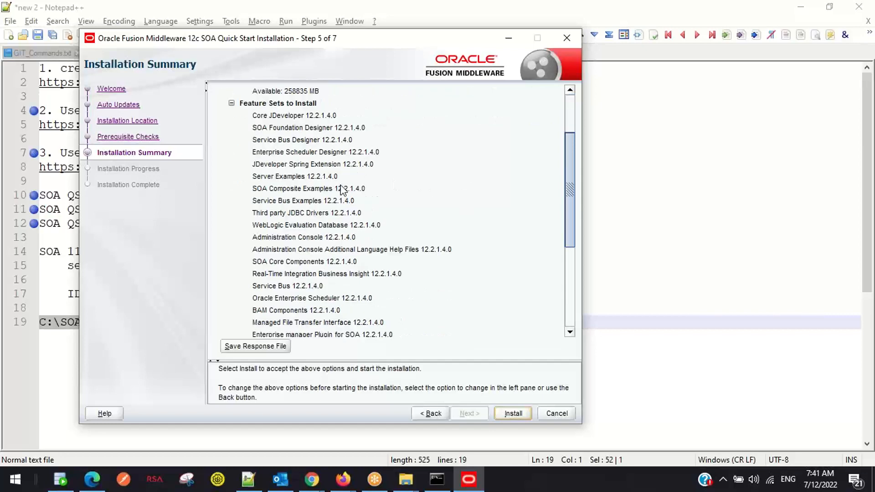
scroll(341, 188, "down", 3)
scroll(340, 188, "down", 2)
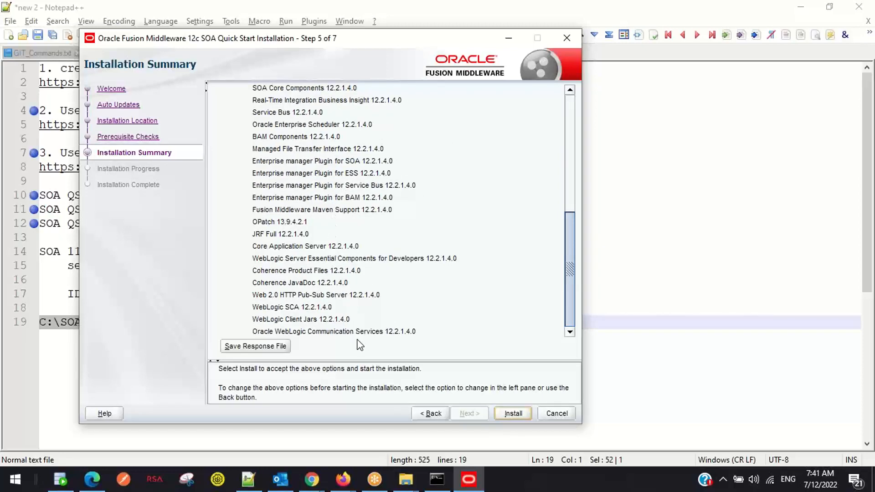
scroll(422, 314, "up", 8)
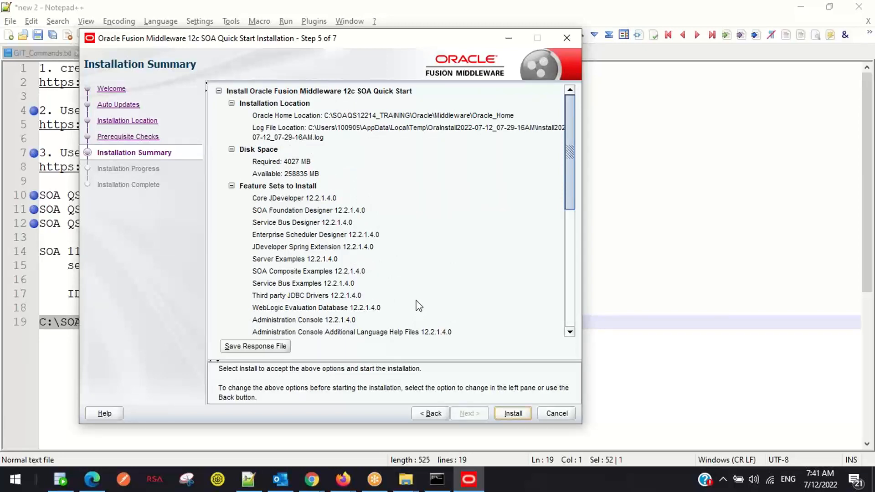
scroll(418, 234, "down", 2)
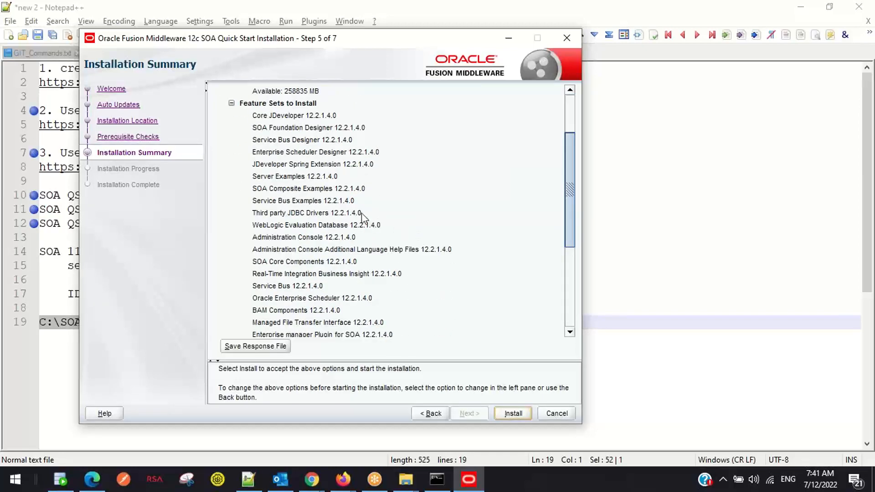
scroll(365, 218, "up", 2)
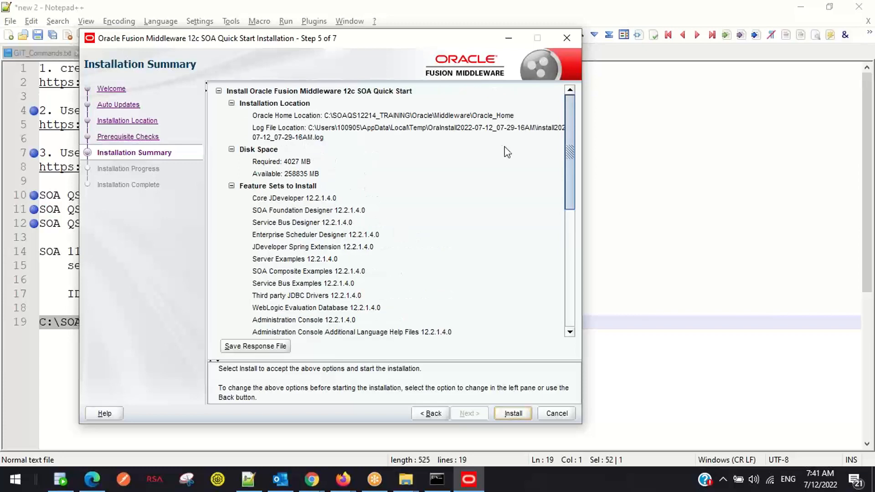
scroll(351, 212, "down", 2)
scroll(353, 219, "down", 2)
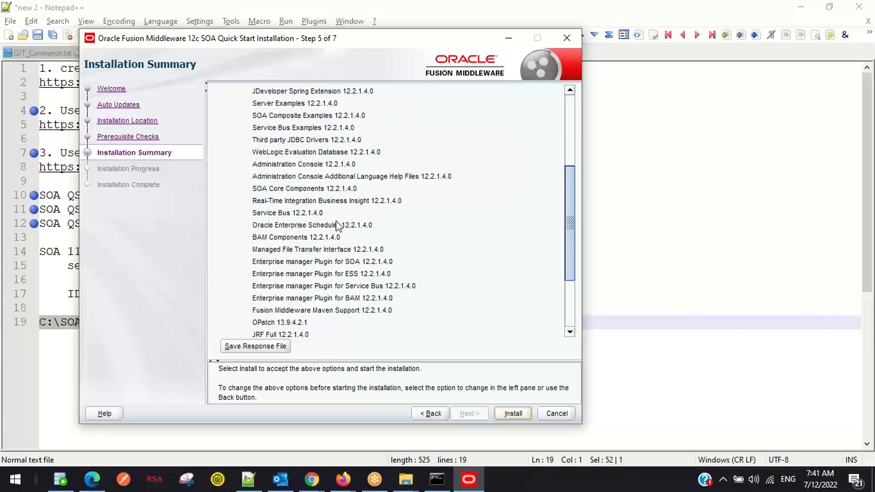
scroll(328, 307, "down", 3)
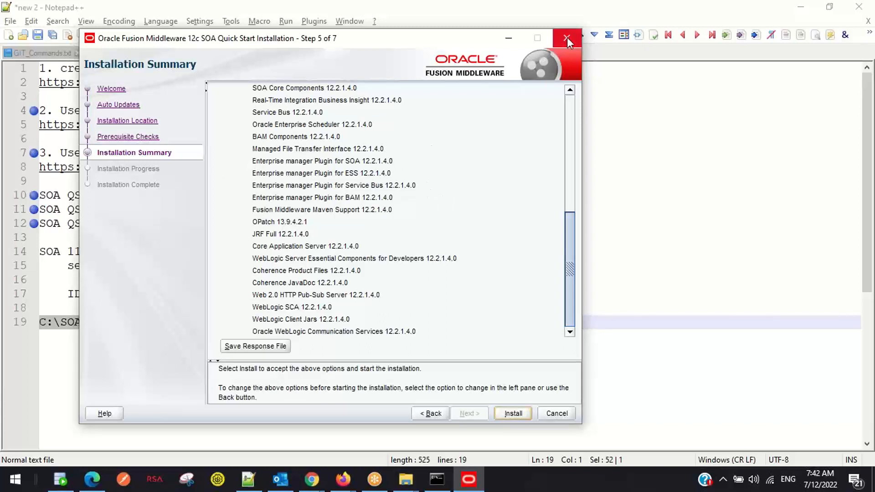
Step: Cancel the SOA Quick Start installation at the summary stage and confirm exiting the installer
left_click(557, 413)
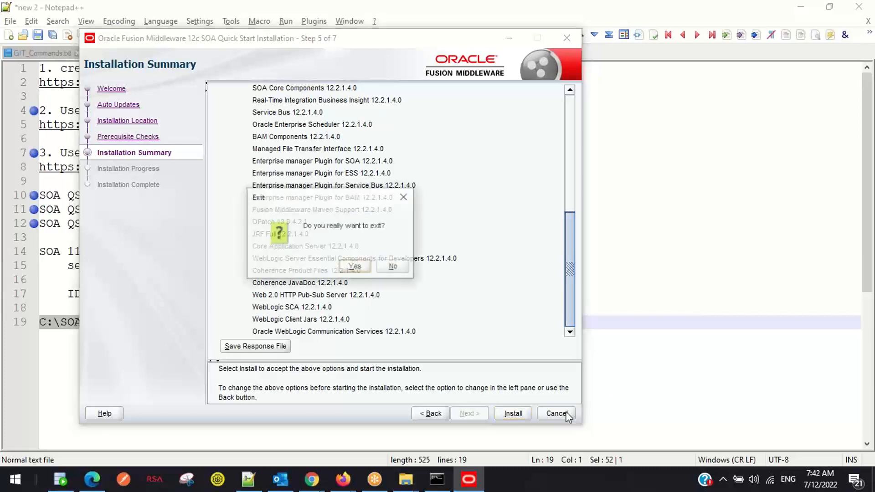
left_click(364, 273)
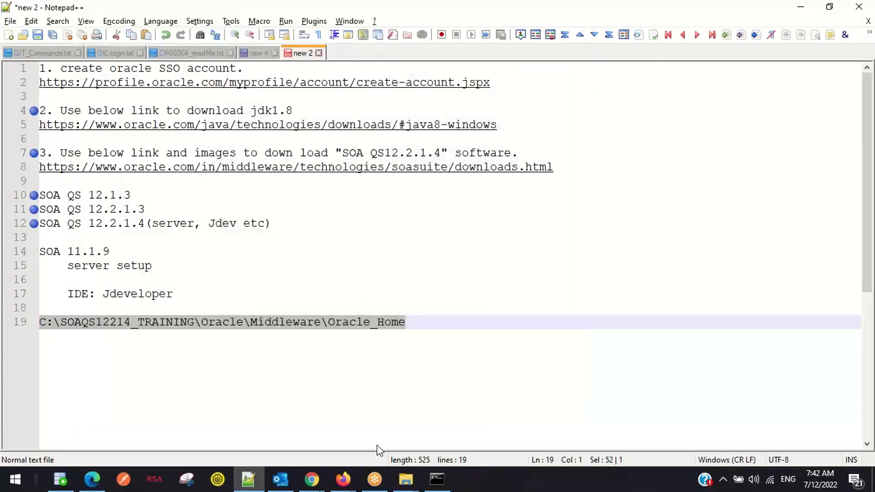
Step: Switch to File Explorer and open the existing installation's folder F:\SOAQS12214\Oracle\Middleware\Oracle_Home, keeping the noted path in Notepad++ visible beside it
mouse_move(405, 480)
left_click(351, 440)
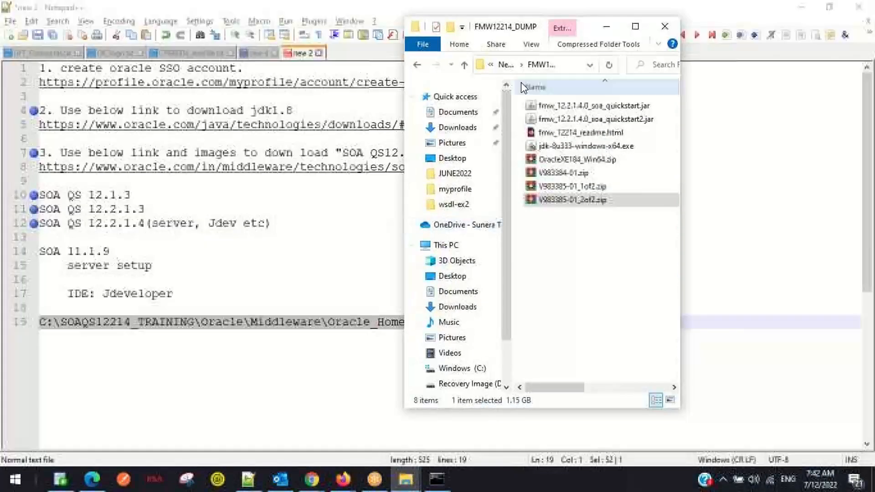
left_click(498, 65)
left_click(529, 213)
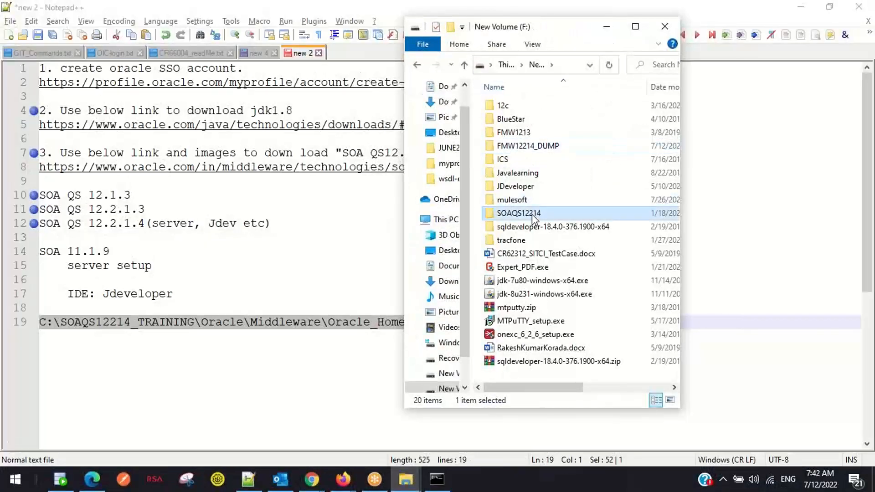
left_click_drag(560, 32, 382, 35)
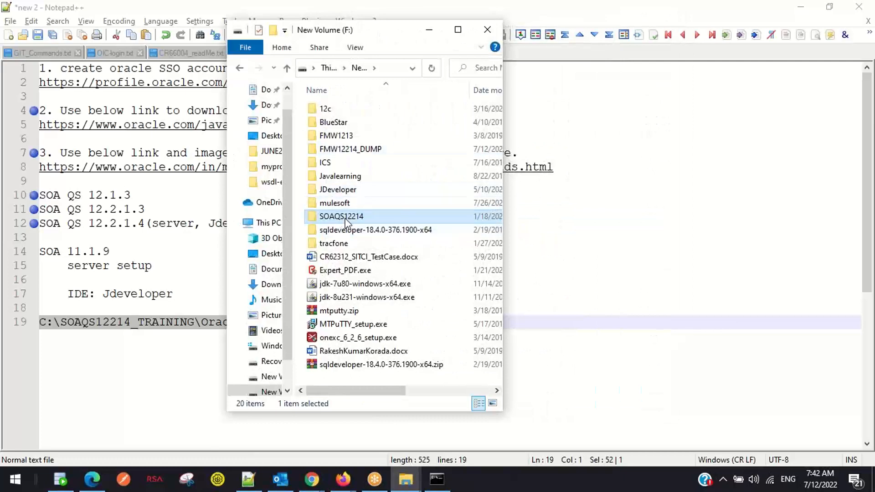
left_click_drag(380, 43, 563, 36)
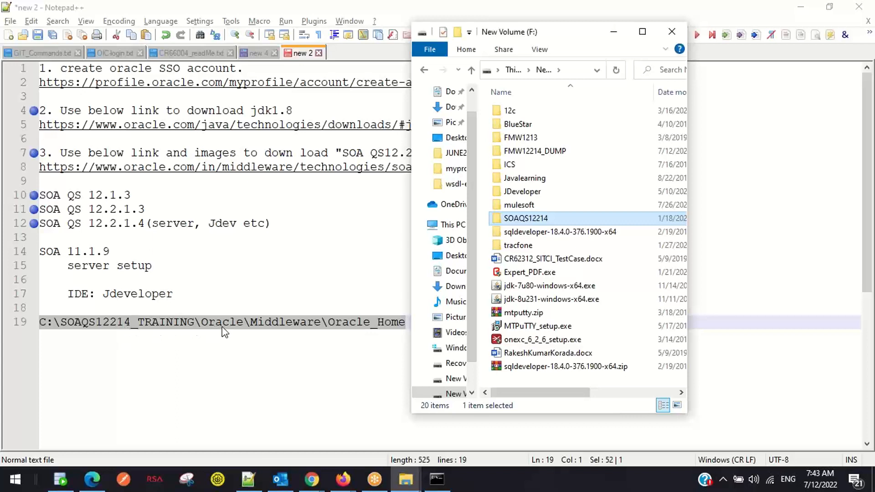
double_click(524, 220)
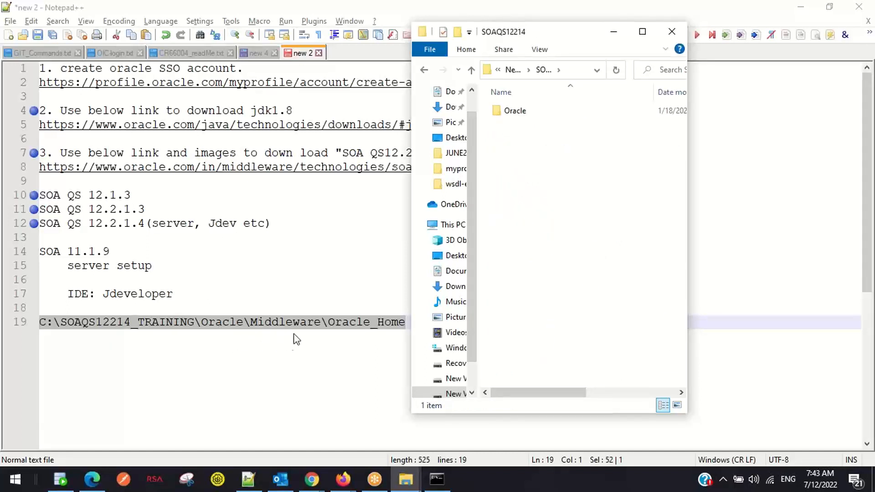
double_click(505, 117)
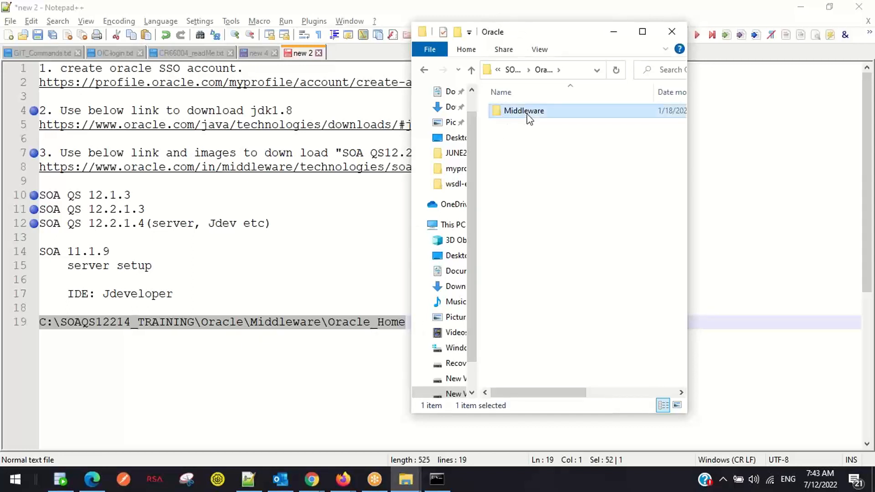
double_click(527, 114)
double_click(511, 115)
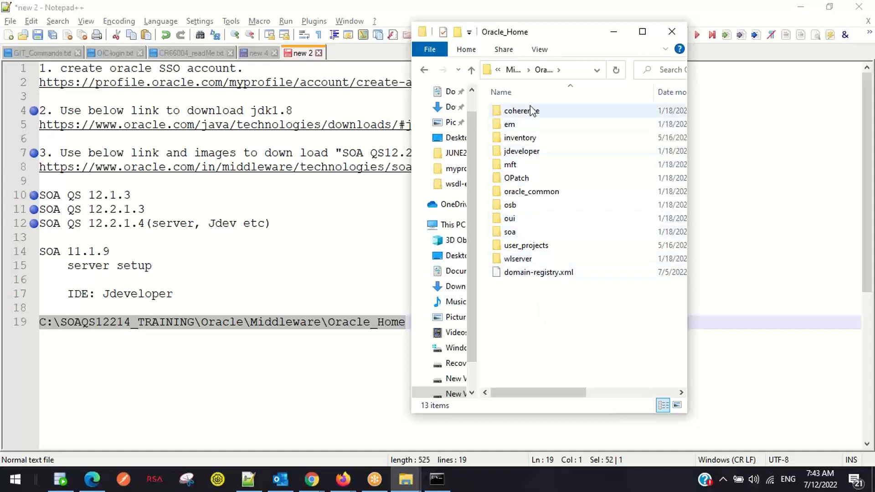
Step: Open the jdeveloper folder inside Oracle_Home and launch jdeveloper.exe
left_click(537, 157)
double_click(537, 157)
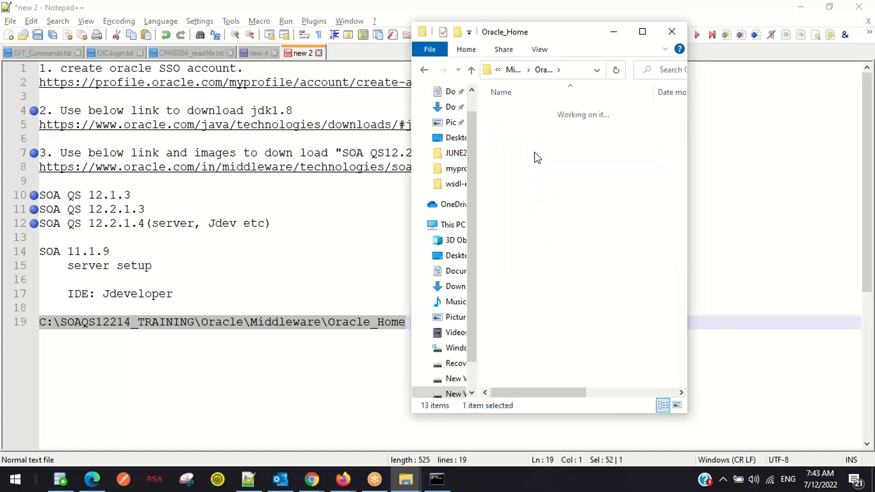
scroll(538, 159, "down", 5)
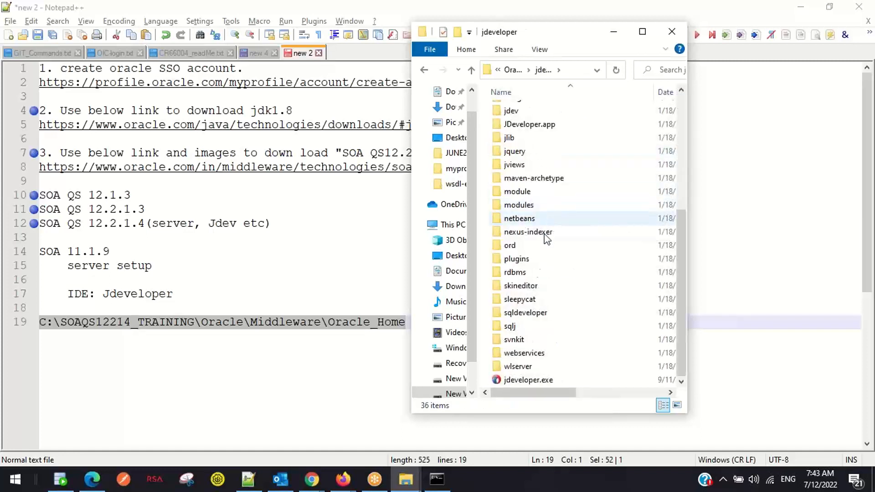
left_click(549, 384)
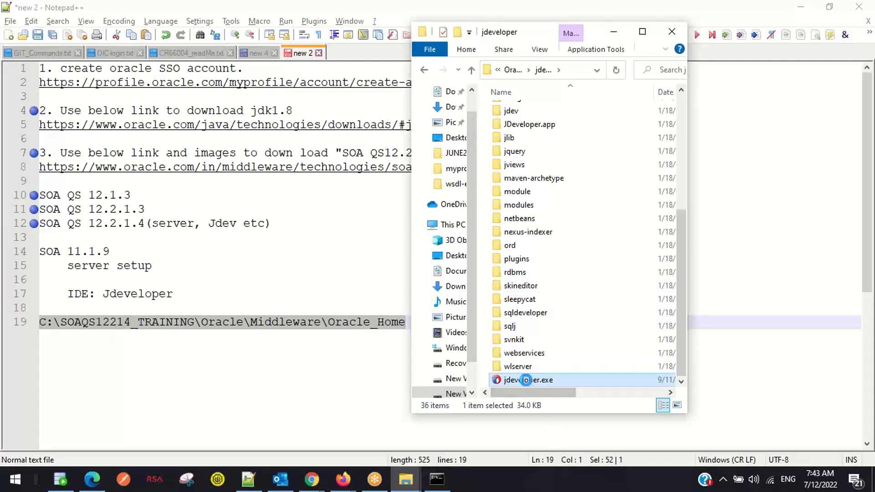
right_click(526, 380)
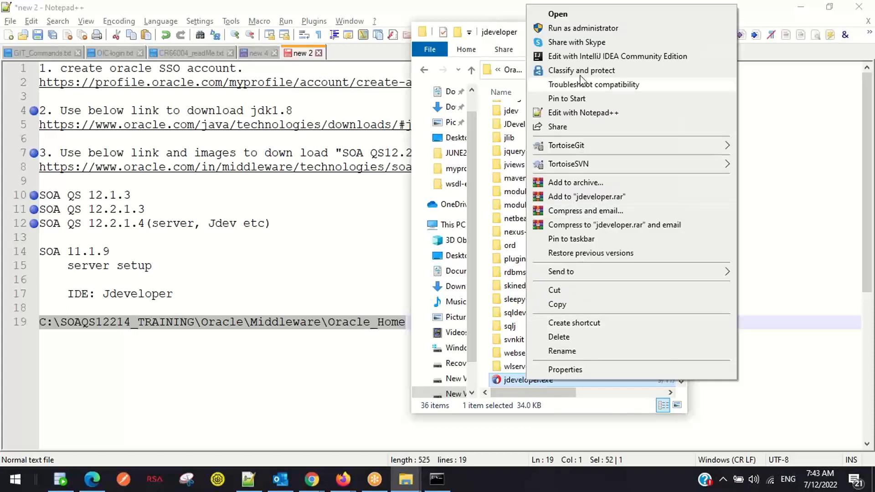
left_click(565, 18)
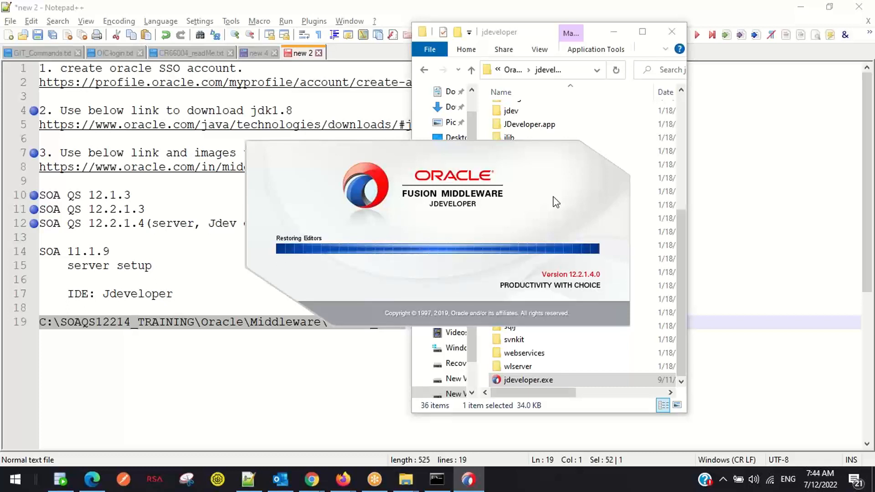
Step: Return to the jdeveloper folder and look up the Send to destinations for jdeveloper.exe, including the desktop shortcut option, without choosing one
left_click(532, 25)
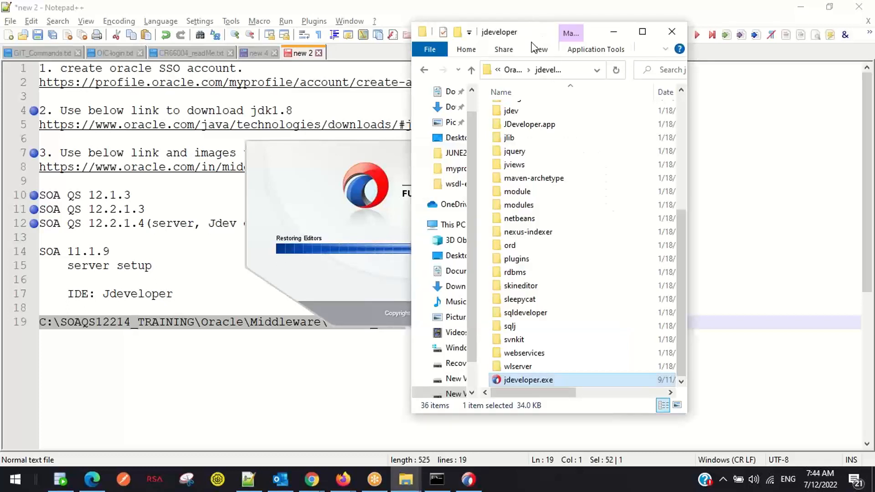
double_click(539, 382)
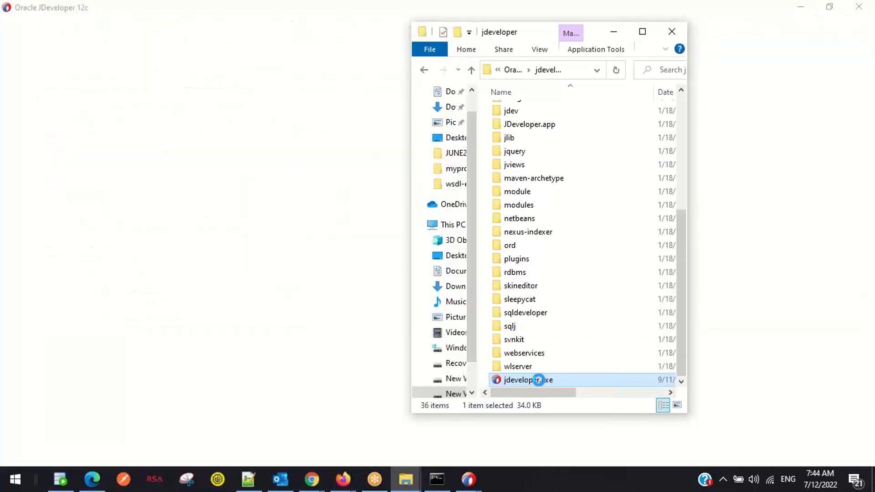
right_click(542, 387)
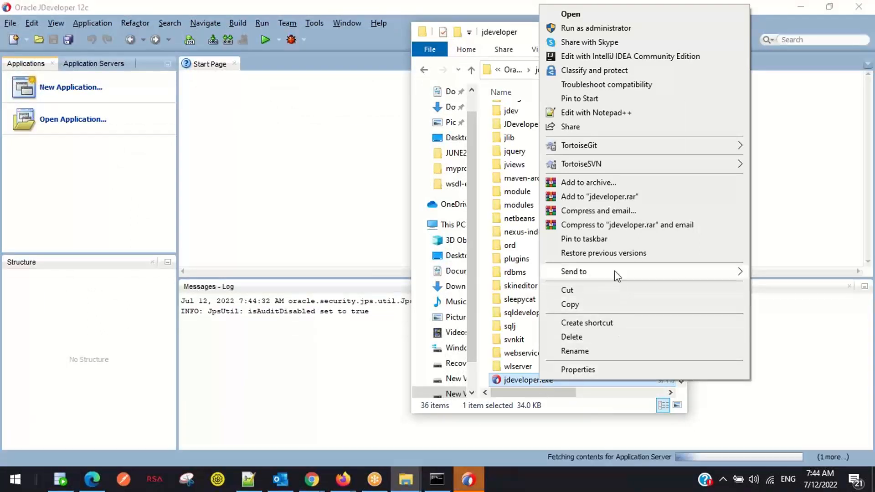
mouse_move(613, 272)
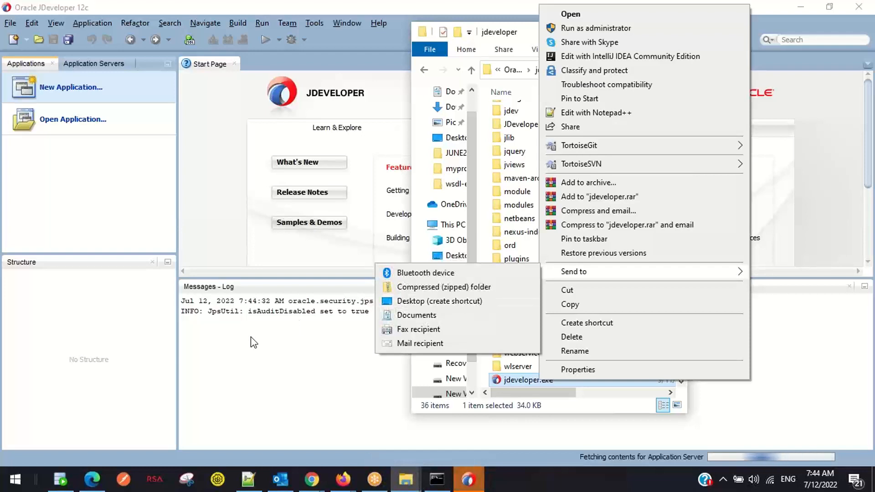
left_click(265, 389)
Step: Show the desktop and select the existing JDev12214 shortcut
key("super+d")
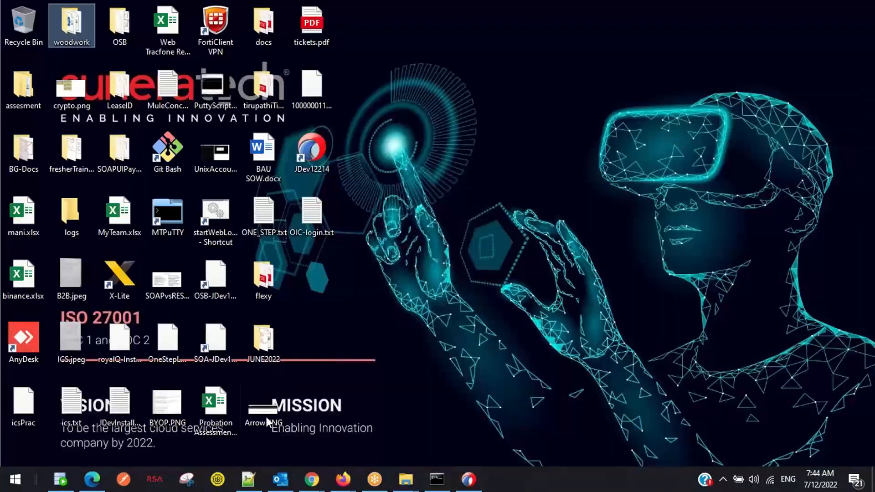
left_click(316, 154)
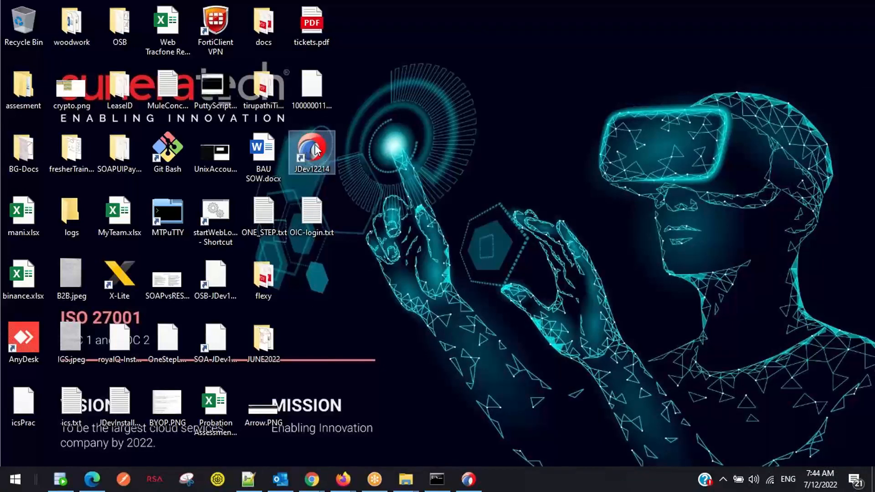
Step: Switch from the desktop to the running Oracle JDeveloper window and close the leftover Administrator Command Prompt
mouse_move(319, 148)
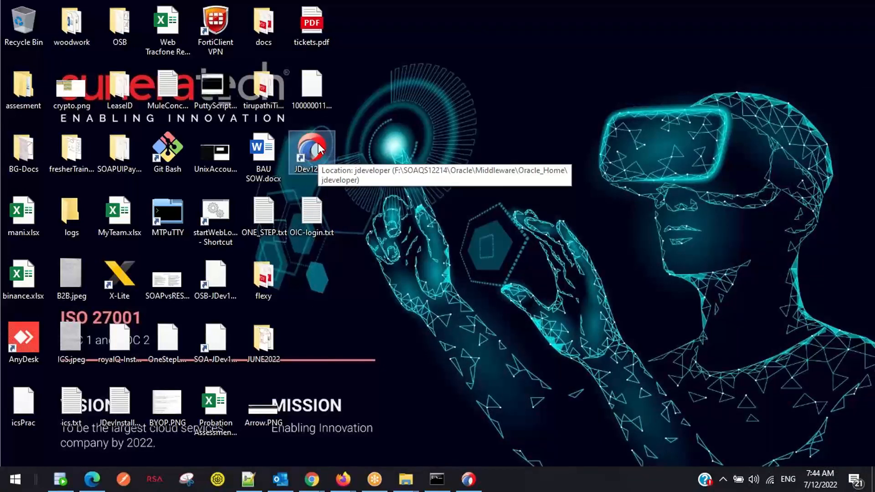
left_click(474, 482)
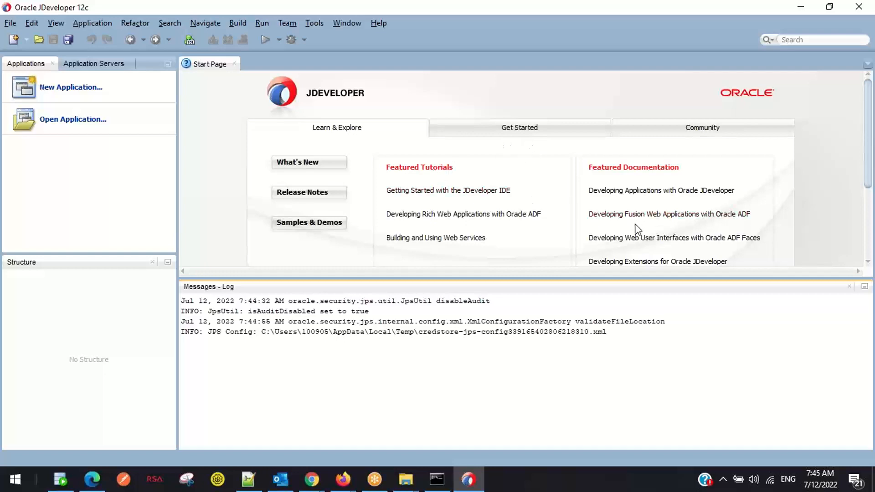
left_click(433, 482)
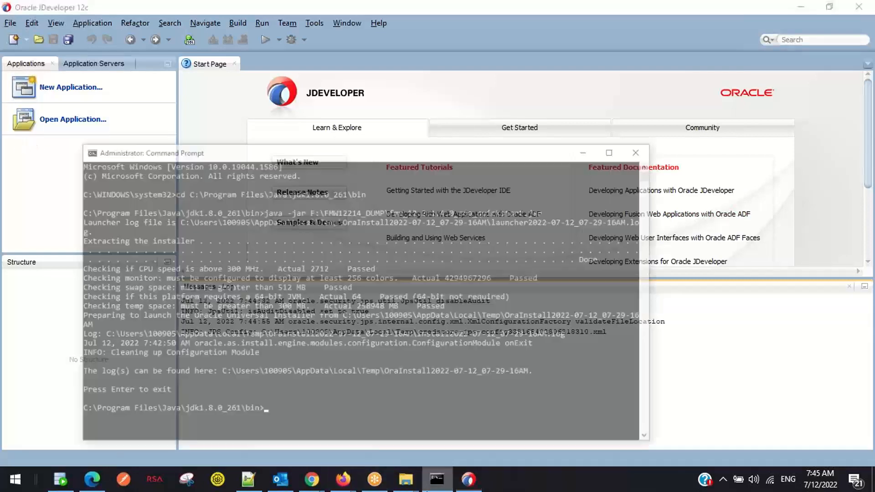
left_click_drag(527, 116, 451, 114)
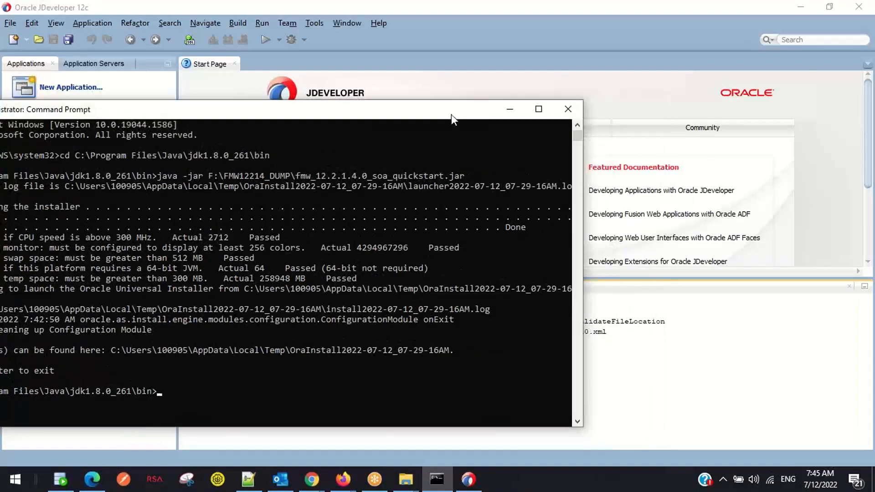
left_click(567, 111)
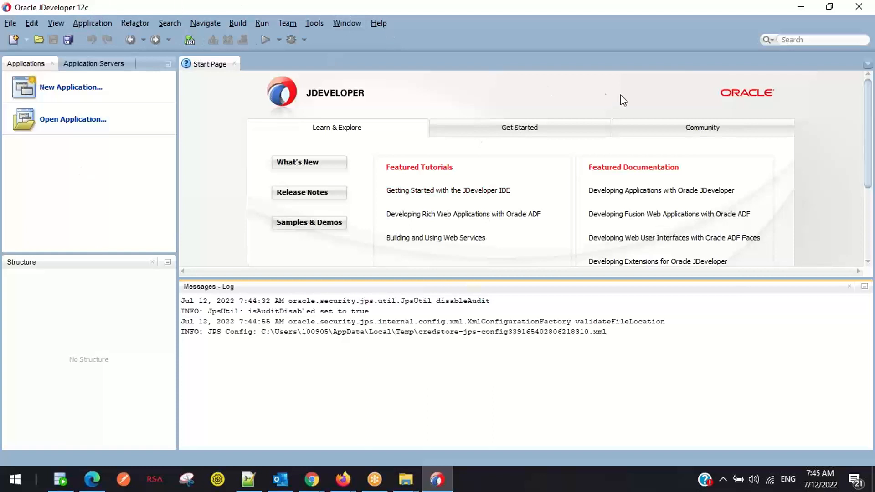
Step: Open JDeveloper's About information, highlight the Studio Edition version line, and view the component versions
left_click(379, 23)
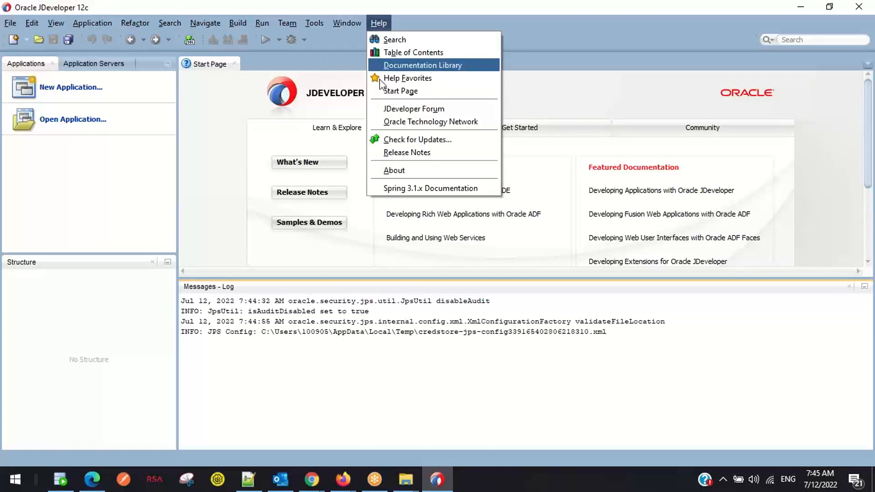
left_click(377, 171)
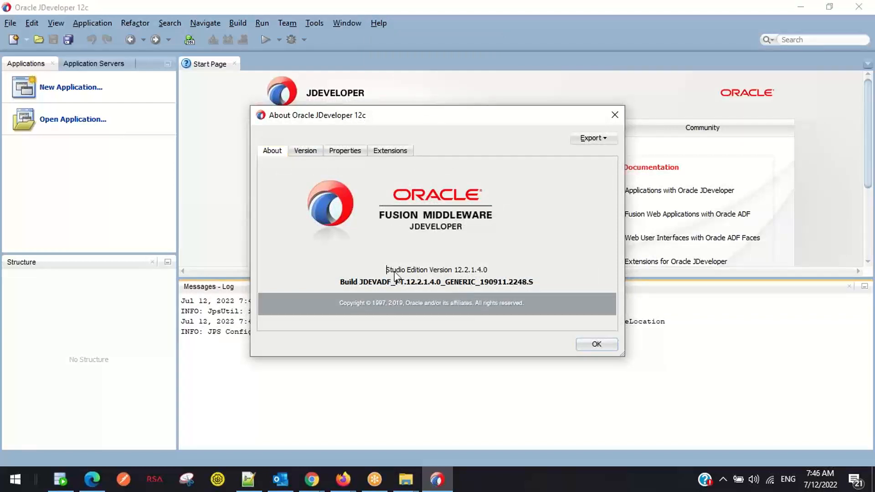
left_click_drag(386, 270, 500, 274)
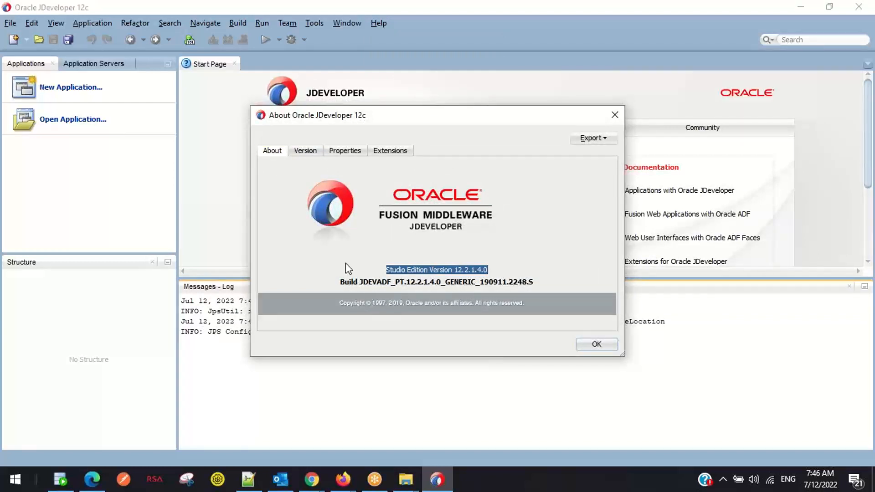
left_click(307, 152)
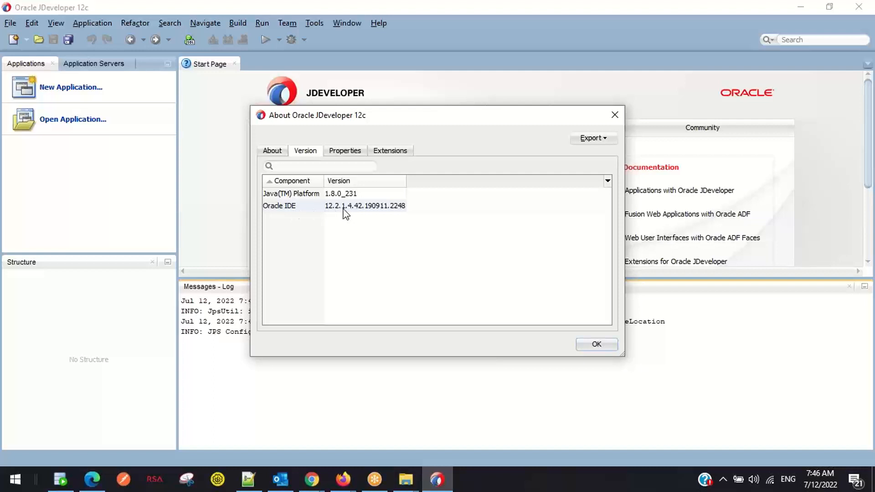
Step: Show JDeveloper's properties list, enlarge the About dialog, and look through the property names and values
left_click(341, 154)
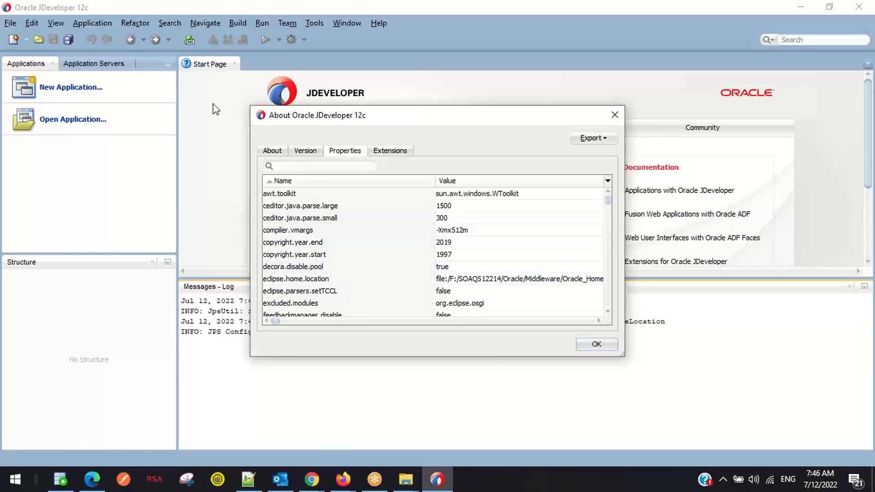
left_click_drag(249, 108, 79, 52)
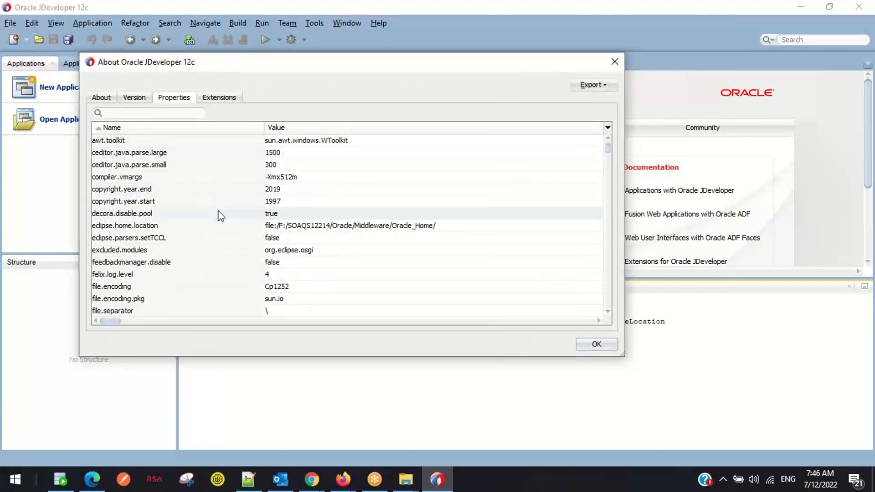
scroll(221, 217, "down", 1)
scroll(220, 217, "down", 5)
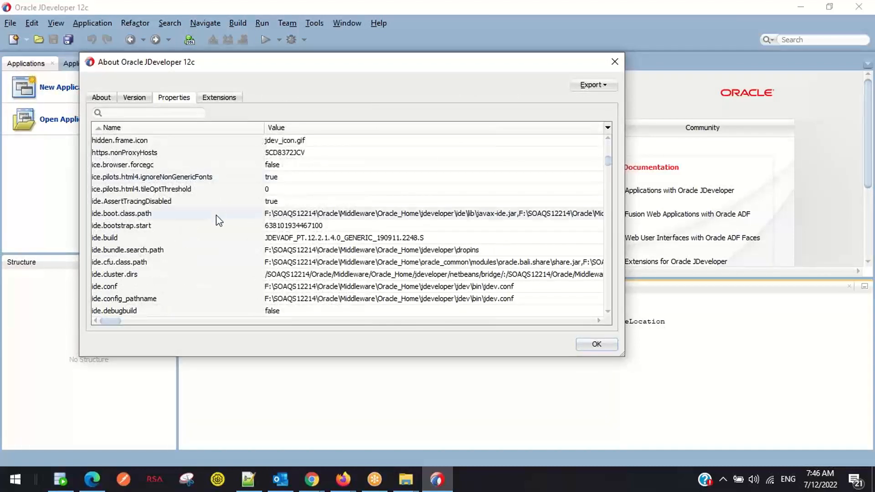
Step: Switch to File Explorer and browse from the jdeveloper folder to C:\Program Files\Java to view the installed JDK folders
left_click(406, 480)
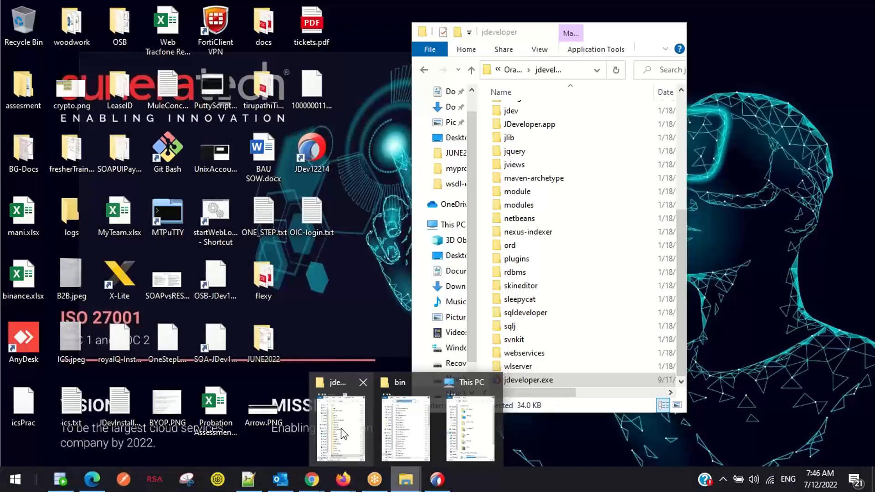
left_click(343, 434)
left_click(510, 73)
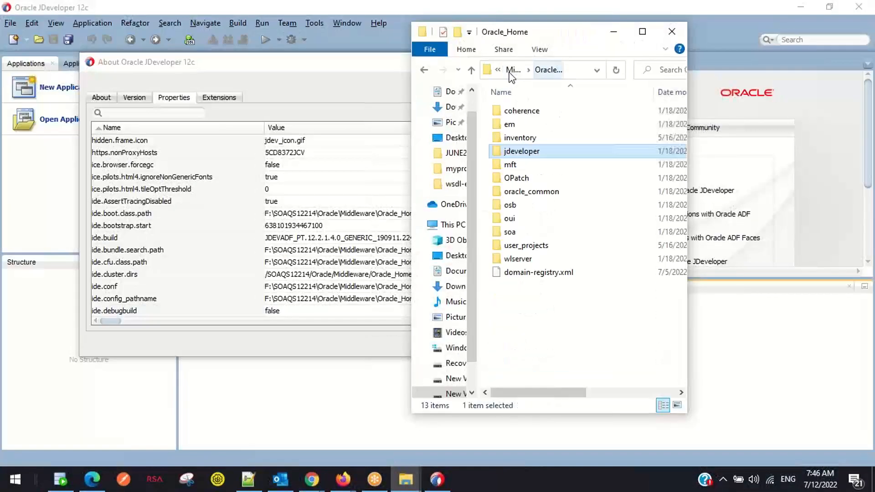
left_click(510, 73)
left_click(510, 73)
left_click(510, 73)
left_click(510, 73)
left_click(510, 73)
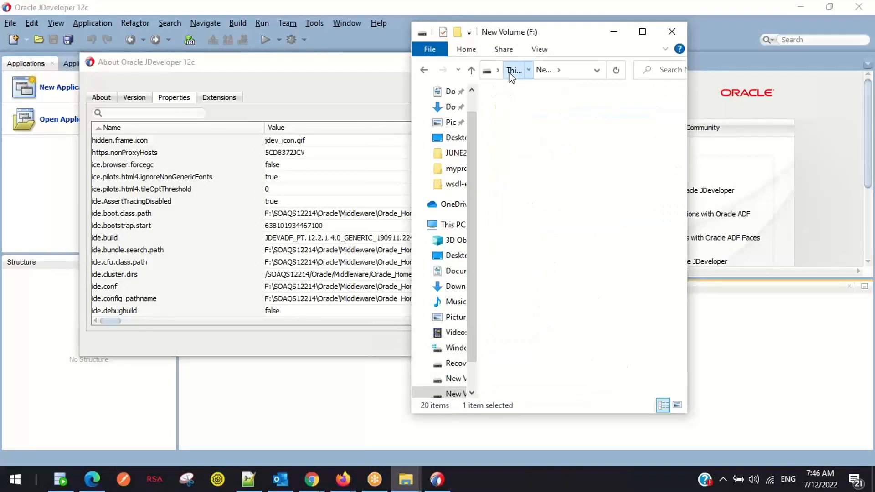
double_click(546, 283)
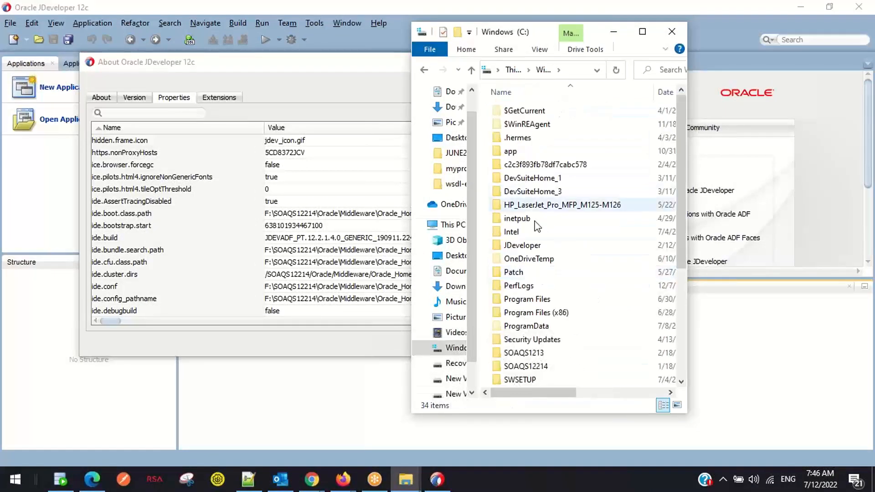
double_click(519, 353)
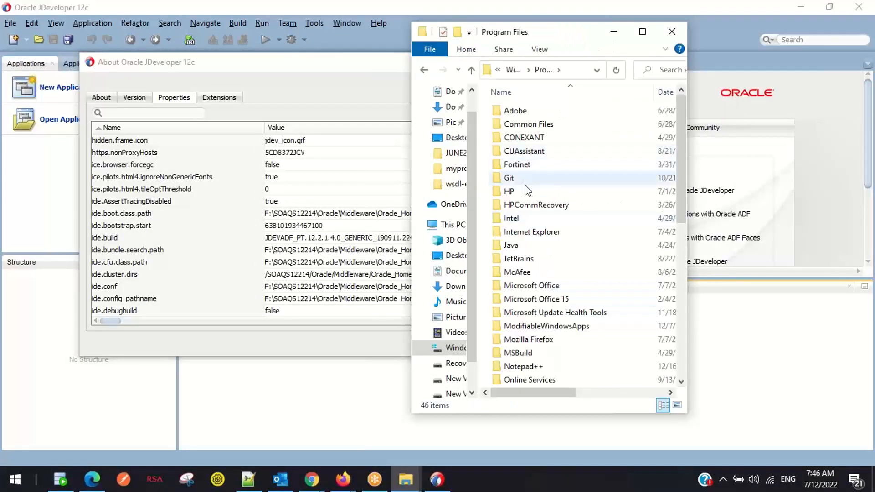
double_click(520, 246)
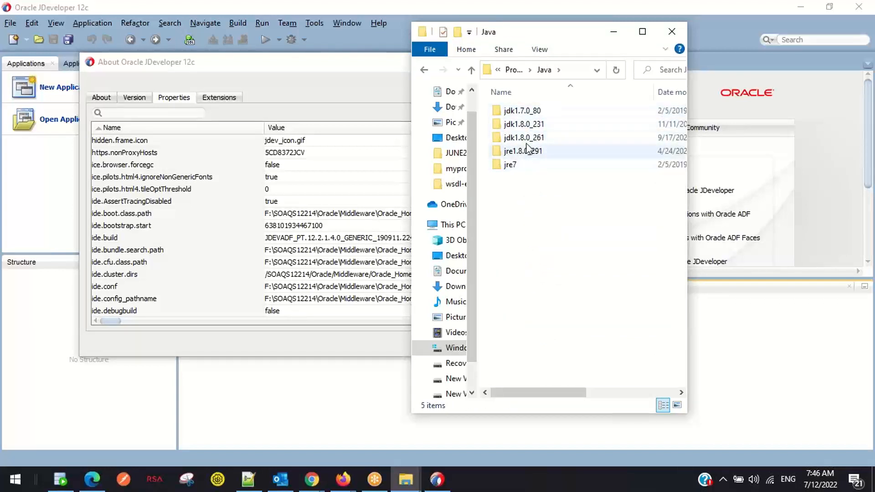
Step: Return to JDeveloper's About dialog, find and select the java.home property, and close the dialog
left_click(320, 76)
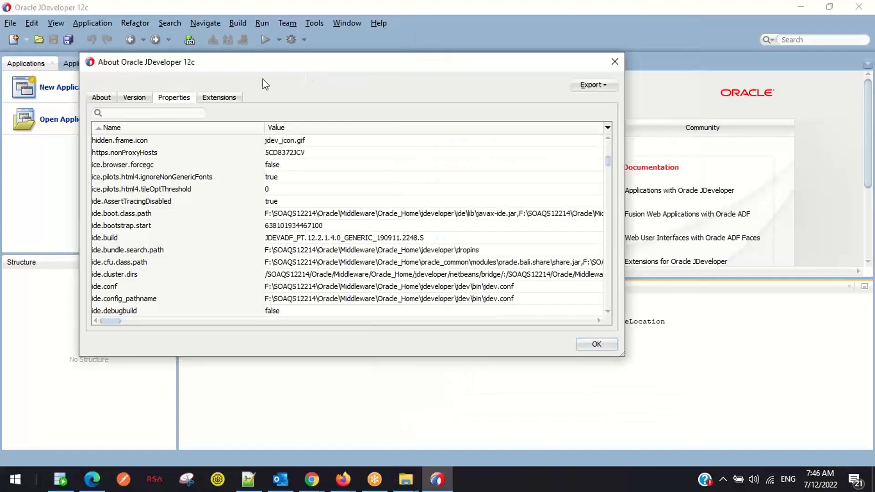
scroll(184, 224, "down", 3)
scroll(184, 225, "down", 13)
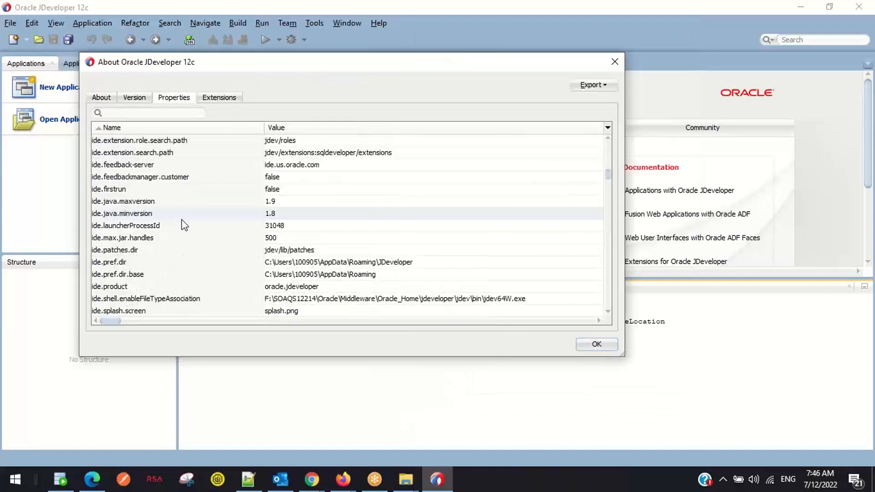
scroll(190, 223, "down", 1)
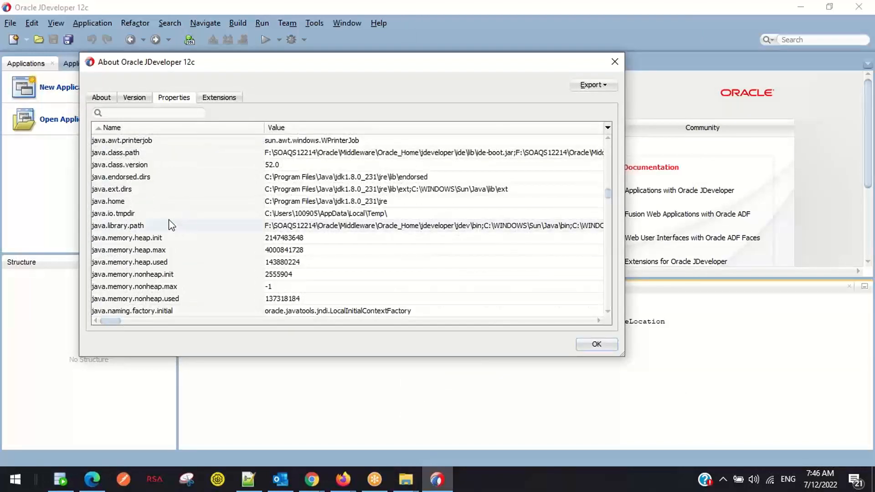
left_click(152, 205)
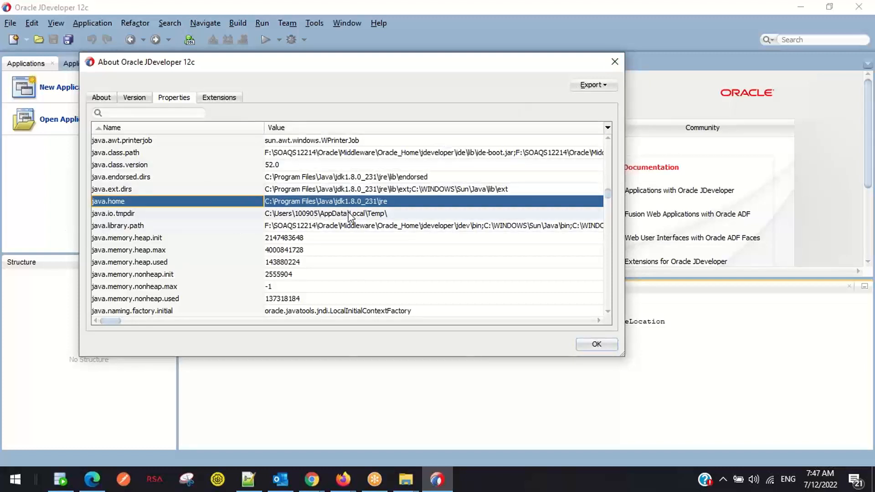
left_click(616, 61)
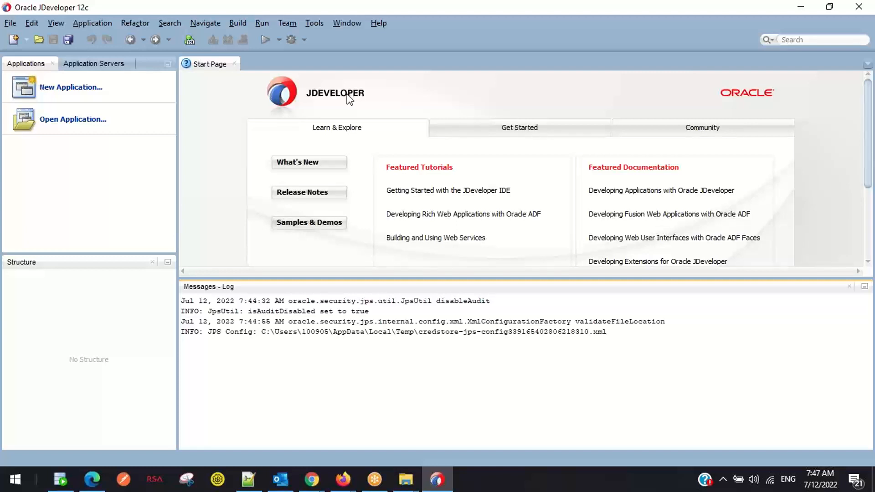
Step: Switch to Notepad++ and select lines 1 to 8 with the account, JDK 1.8 and SOA QS12.2.1.4 download links
left_click(248, 480)
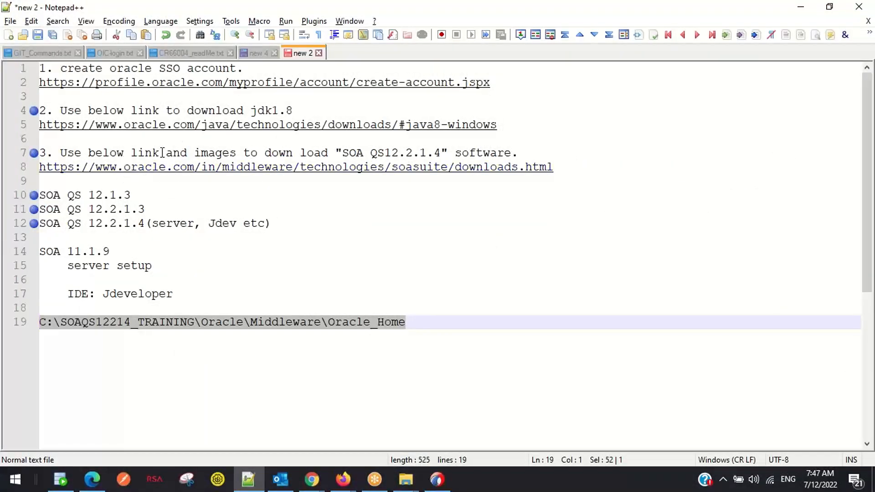
left_click_drag(563, 167, 2, 69)
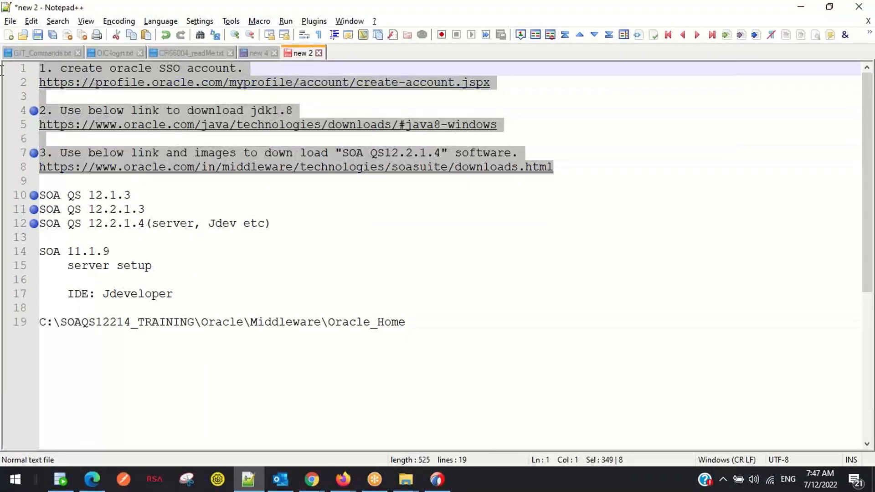